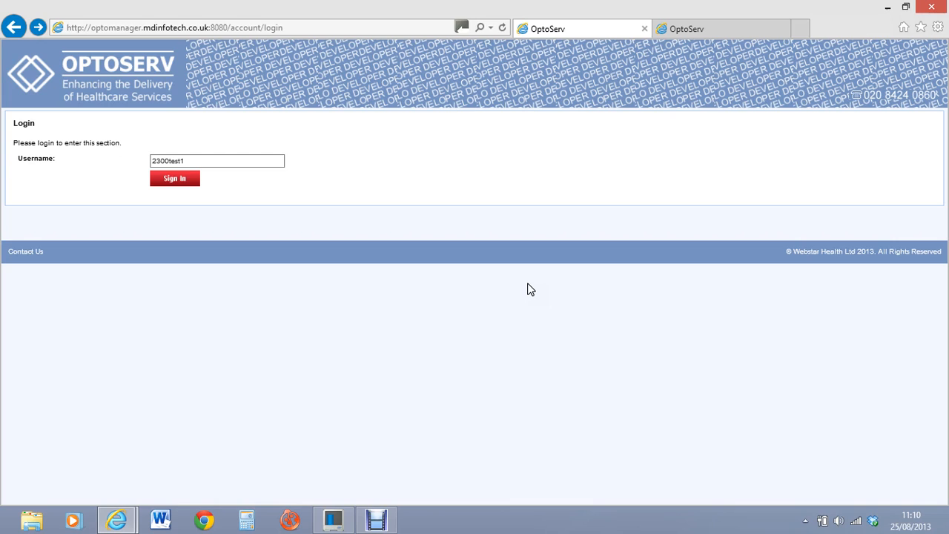
Step: Compare the live site's active patients page with the developer site's login page
click(707, 29)
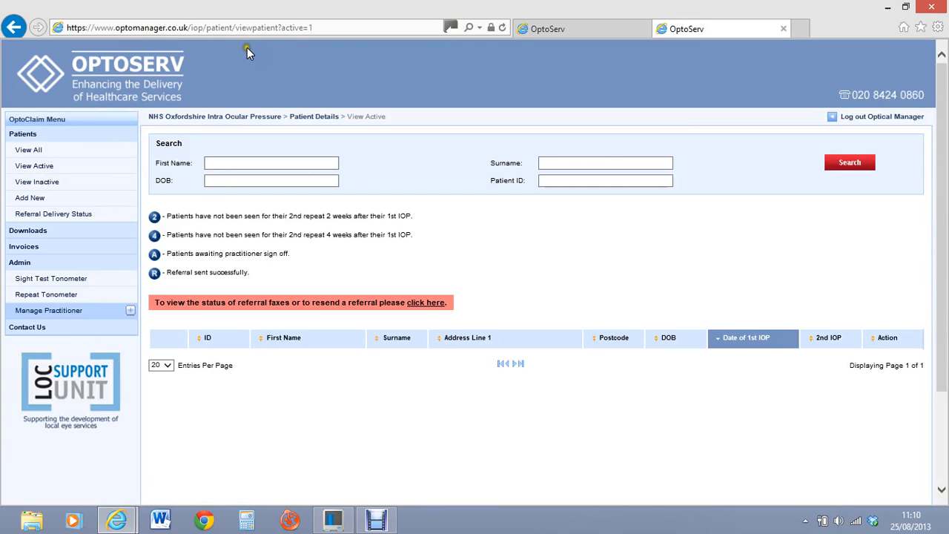
click(559, 33)
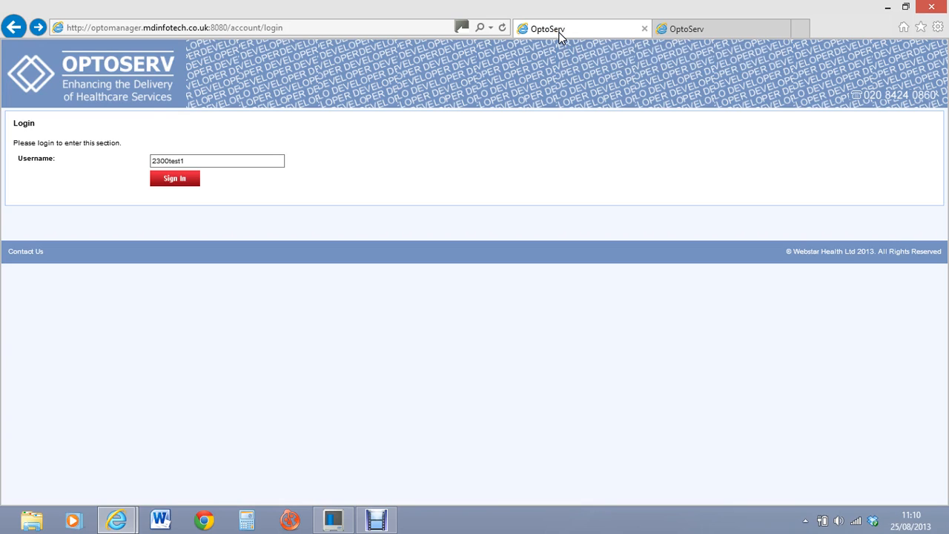
click(724, 28)
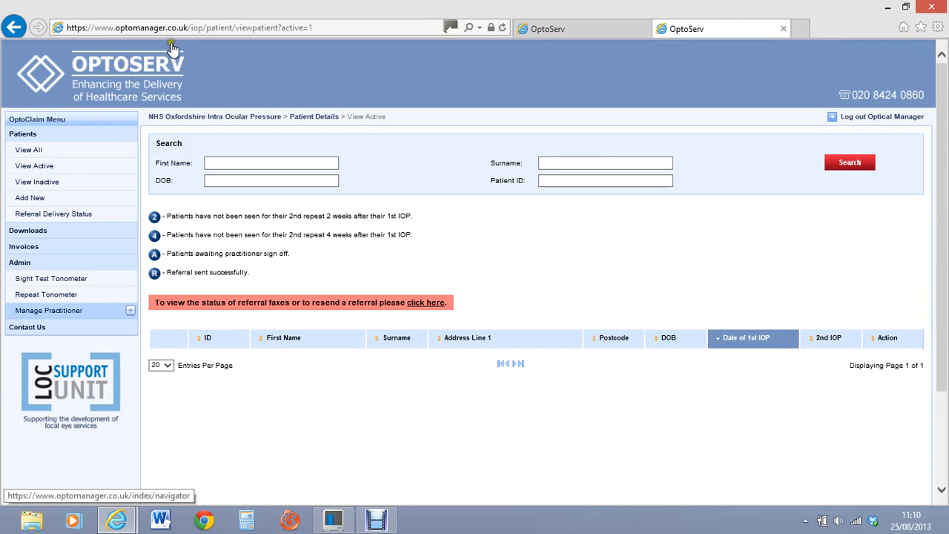
click(562, 28)
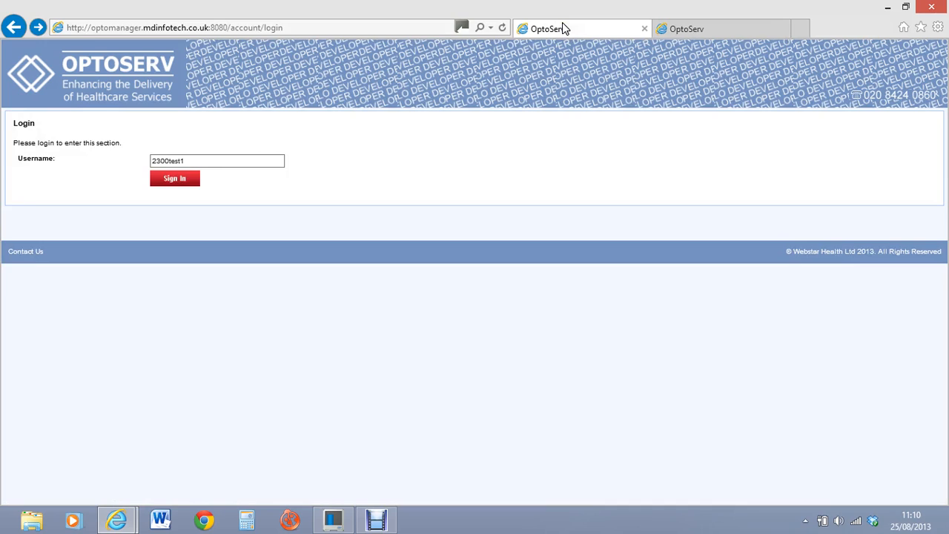
Step: Sign in to the developer site with the account password and PIN digits
click(169, 181)
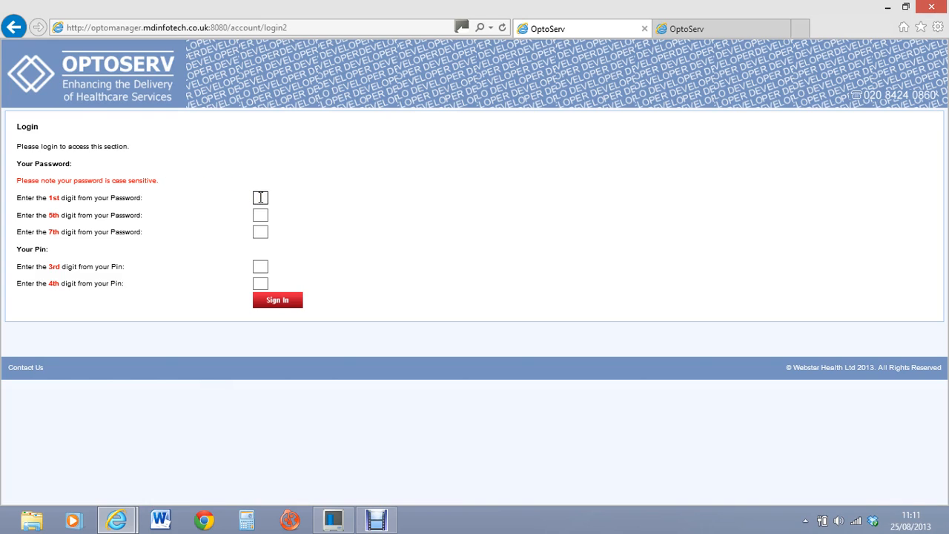
click(276, 301)
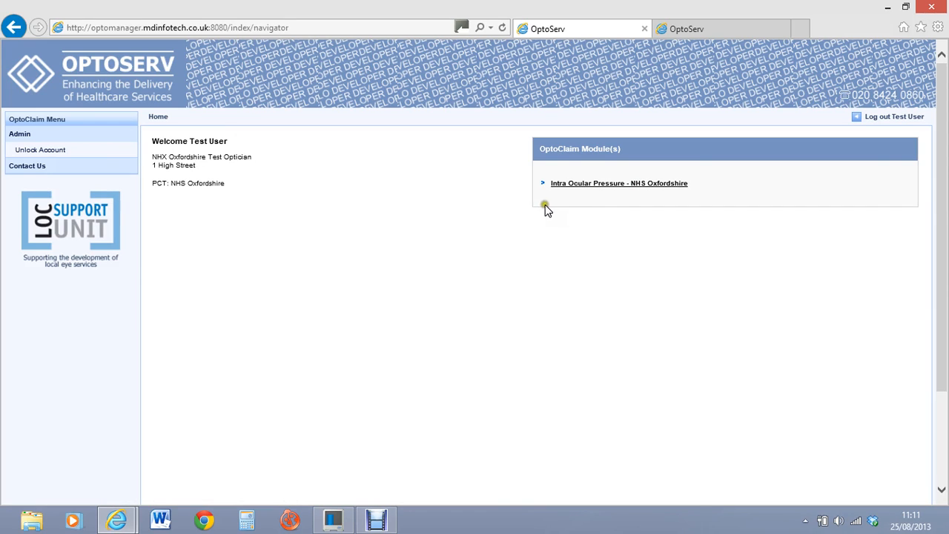
Step: Open Intra Ocular Pressure - NHS Oxfordshire to its View Active list of three patients
click(615, 183)
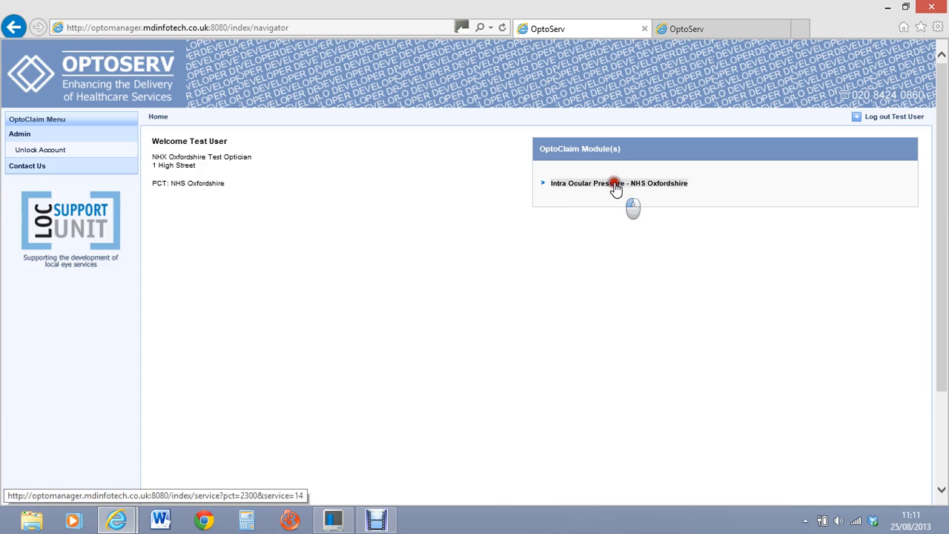
click(620, 176)
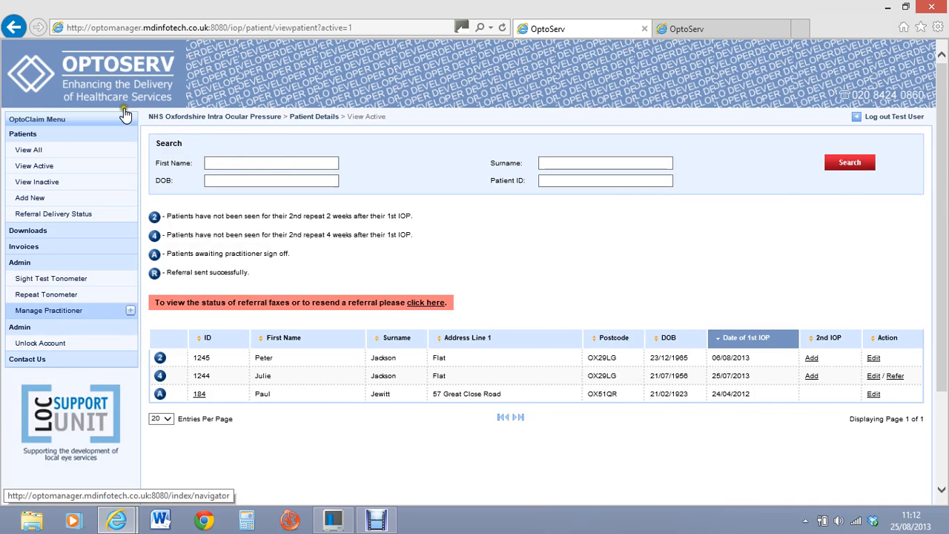
click(30, 119)
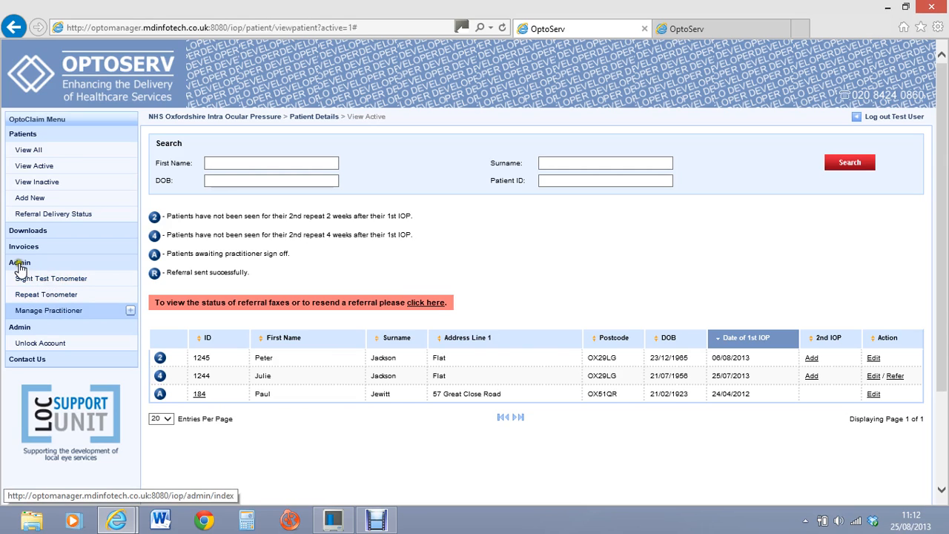
Step: Save N - Pneumo (NCT) as the default sight test tonometer
click(30, 282)
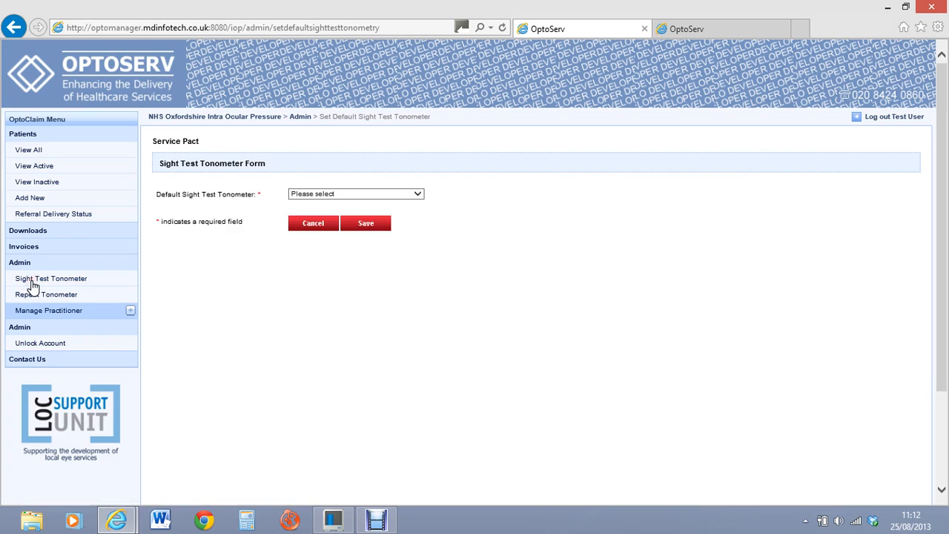
click(417, 196)
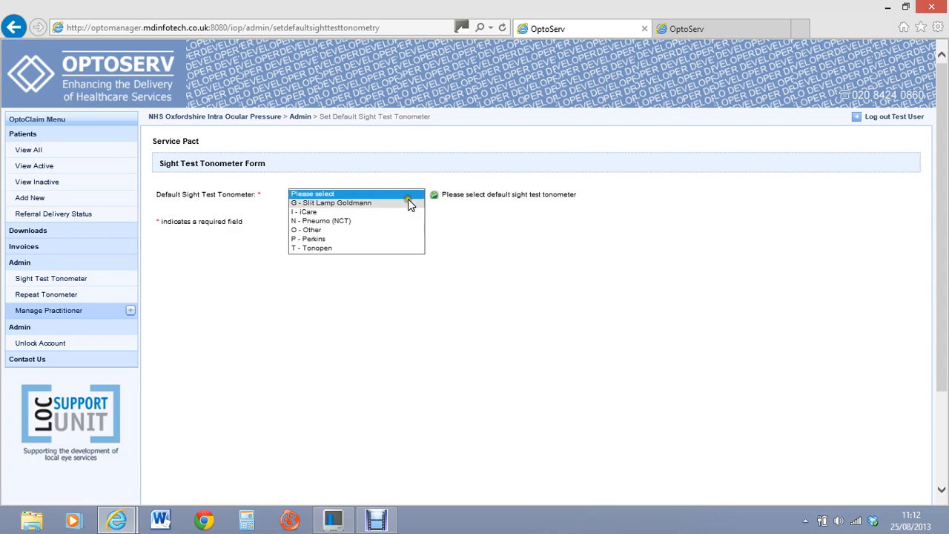
click(338, 221)
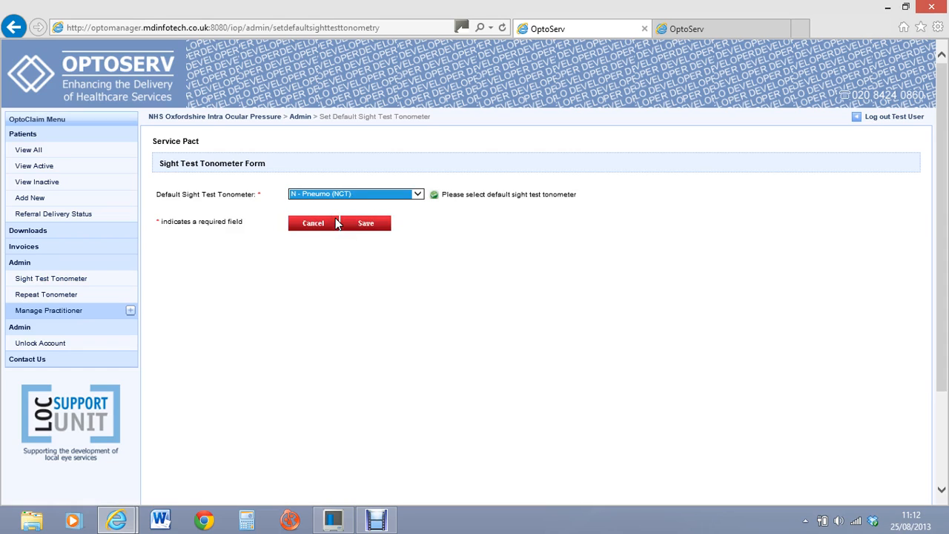
click(371, 225)
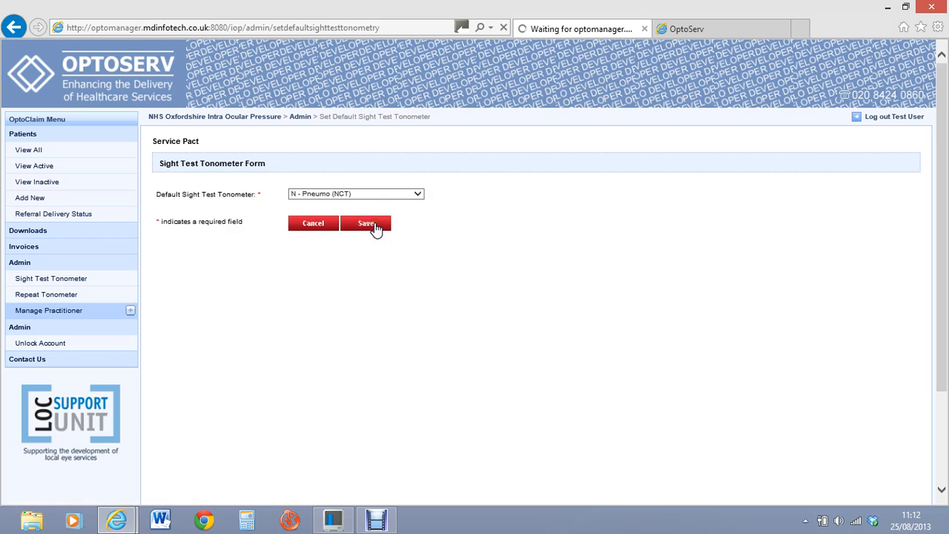
click(374, 229)
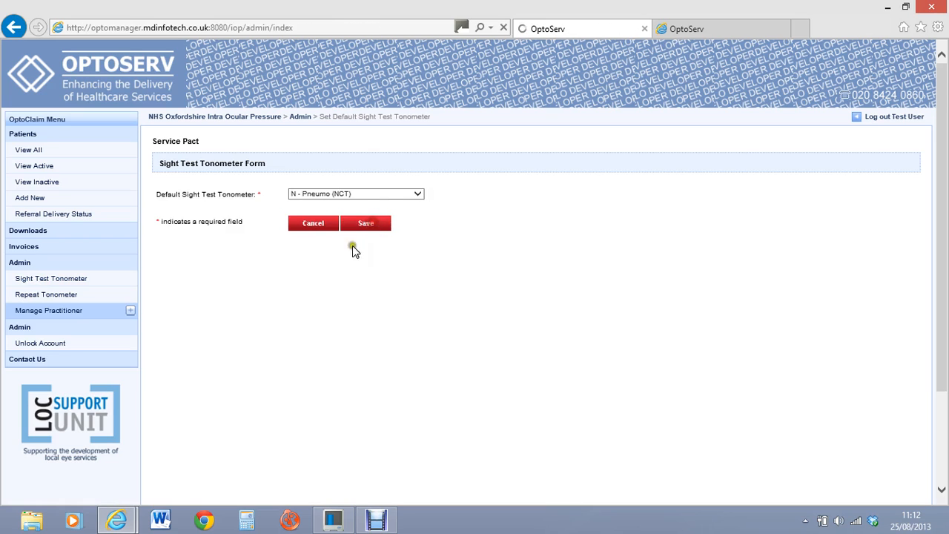
click(259, 302)
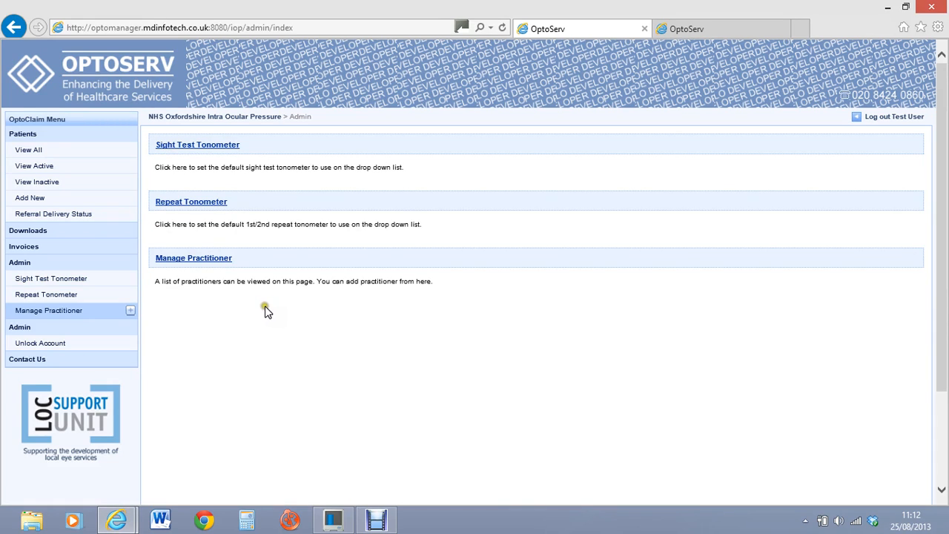
Step: Save G - Slit Lamp Goldmann as the default repeat tonometer
click(40, 297)
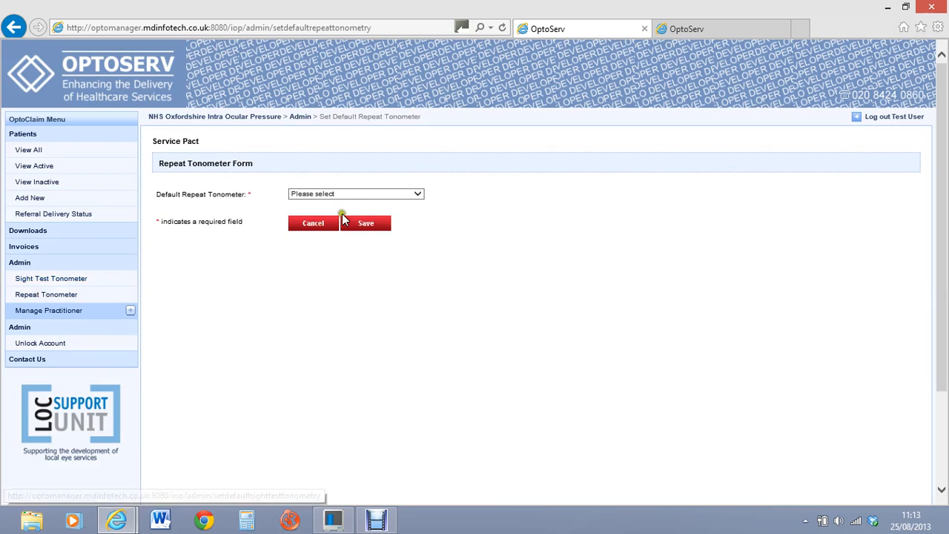
click(415, 195)
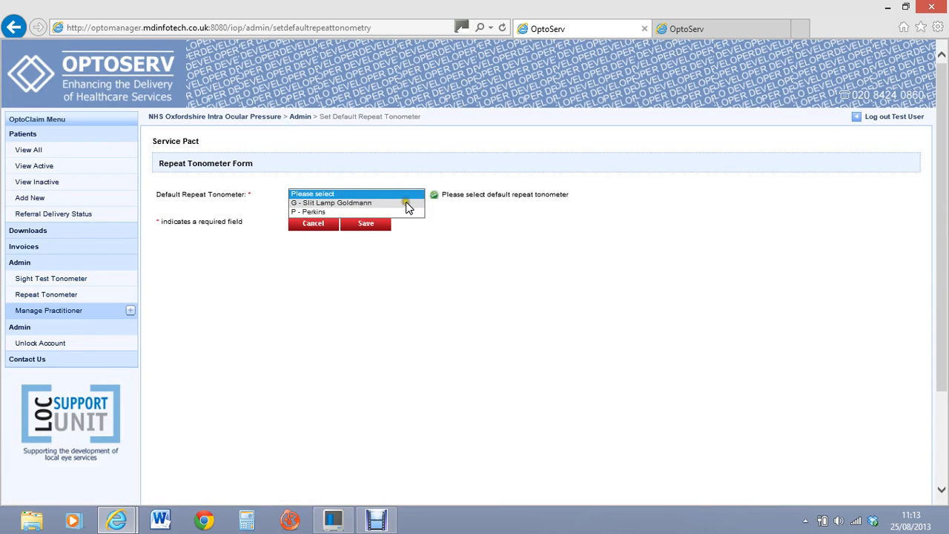
click(407, 203)
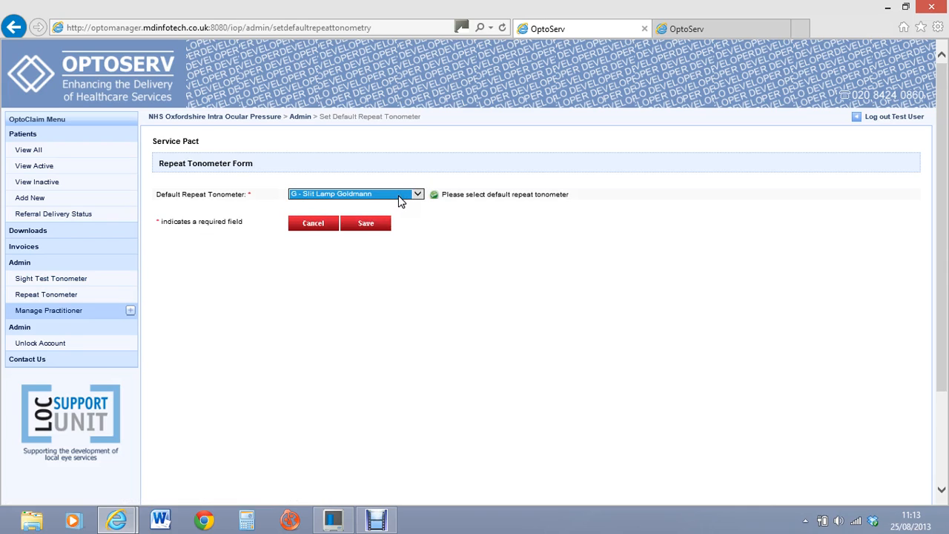
click(371, 224)
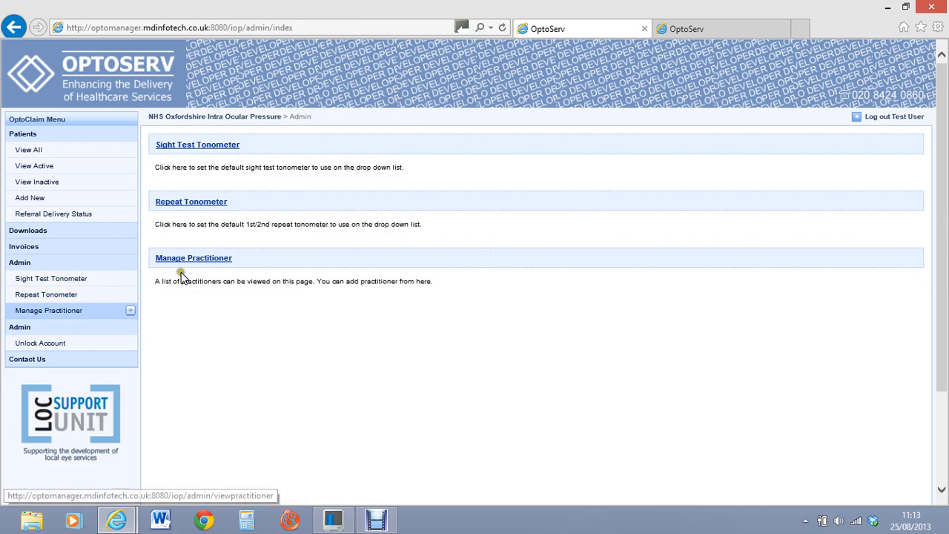
Step: Check the practitioner list, then bring up the blank Add Practitioner form
click(46, 313)
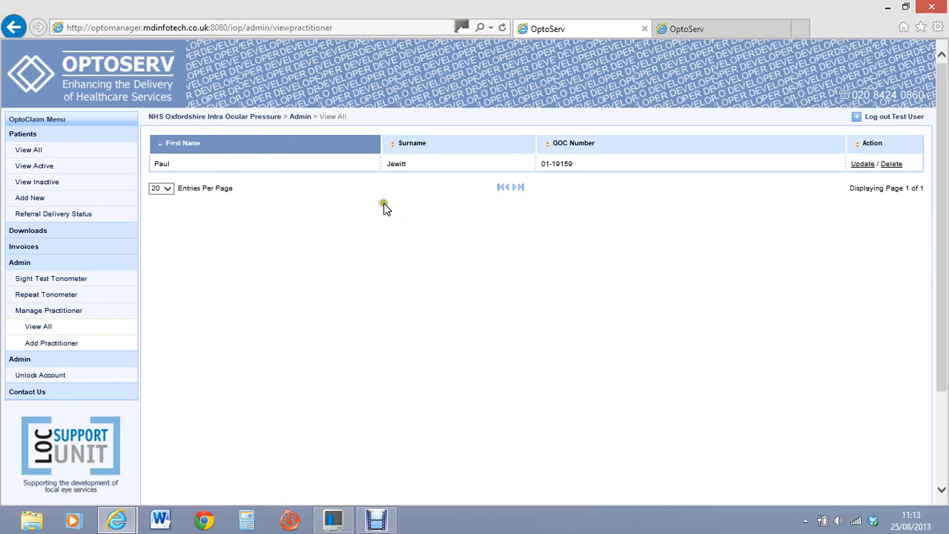
click(48, 344)
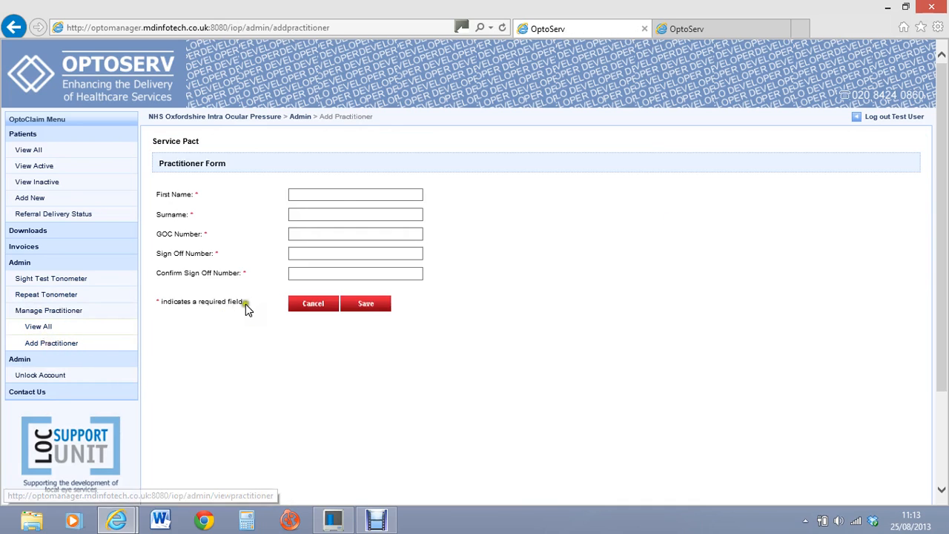
Step: Save a practitioner with first name, surname, GOC number and confirmed sign-off number
click(334, 193)
key(Tab)
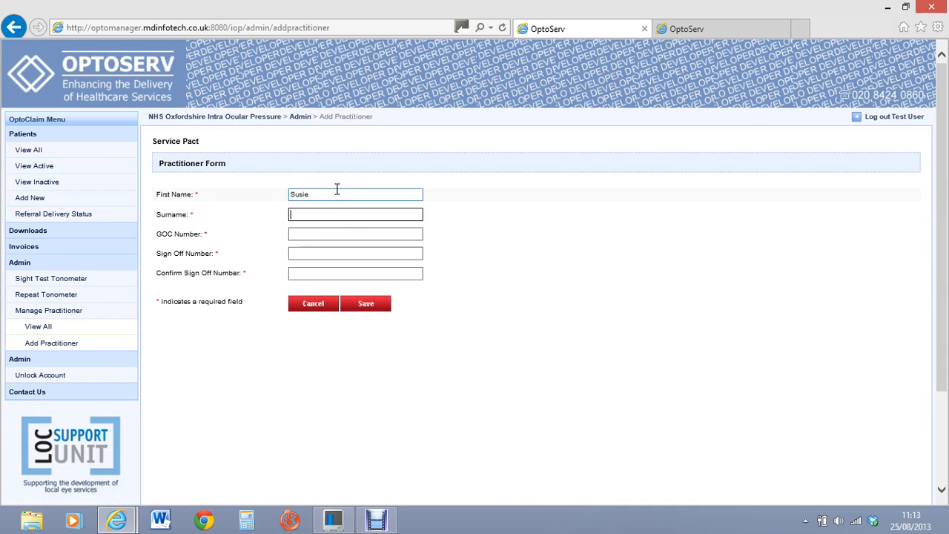
click(294, 234)
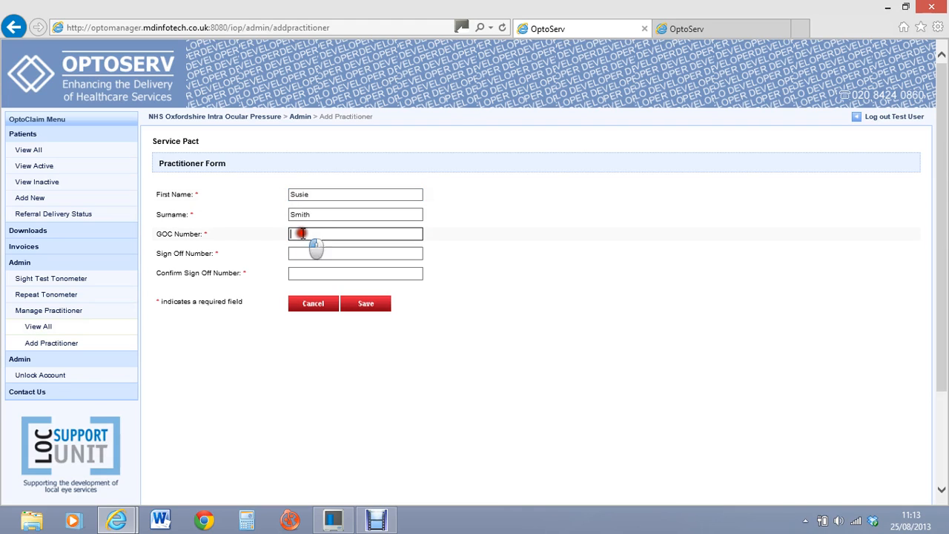
click(313, 252)
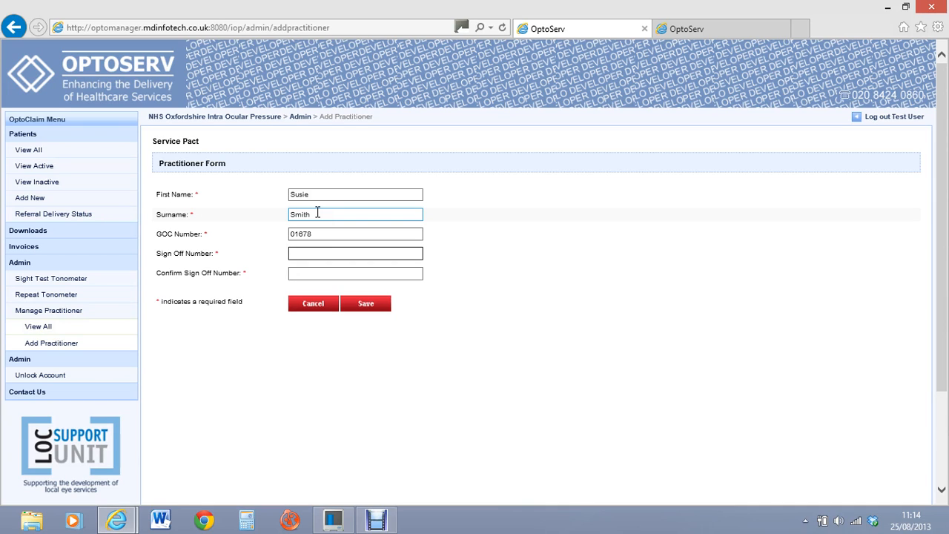
key(Tab)
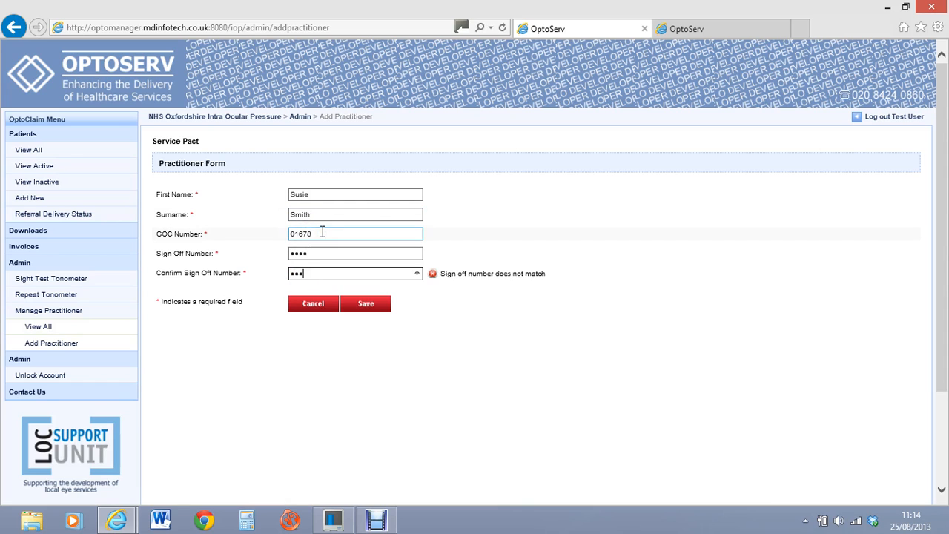
click(371, 303)
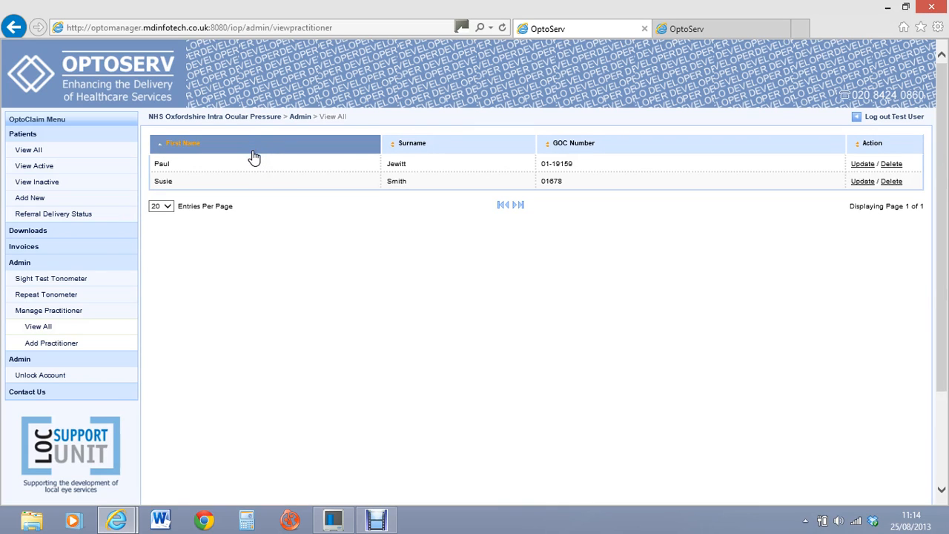
click(257, 160)
click(258, 160)
click(261, 176)
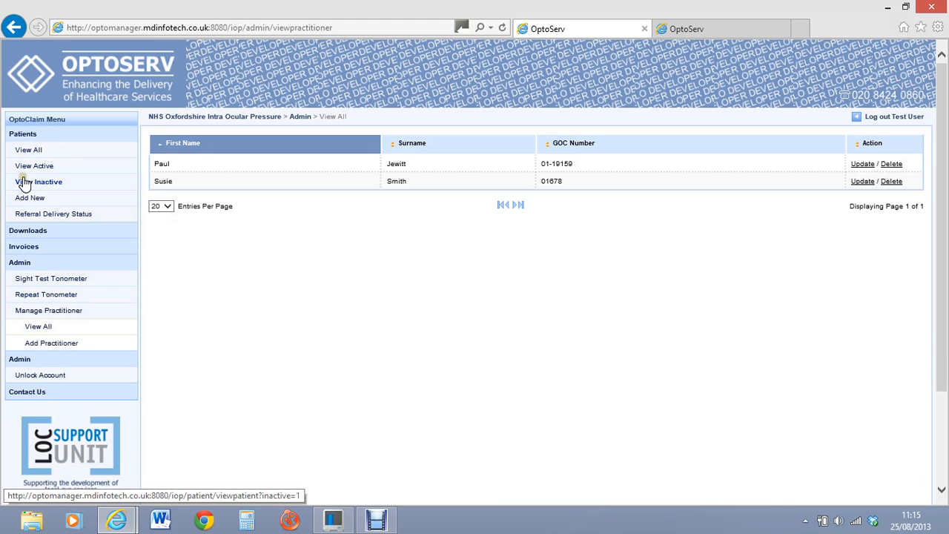
Step: Browse the all and active patient lists on the test and live sites
click(28, 134)
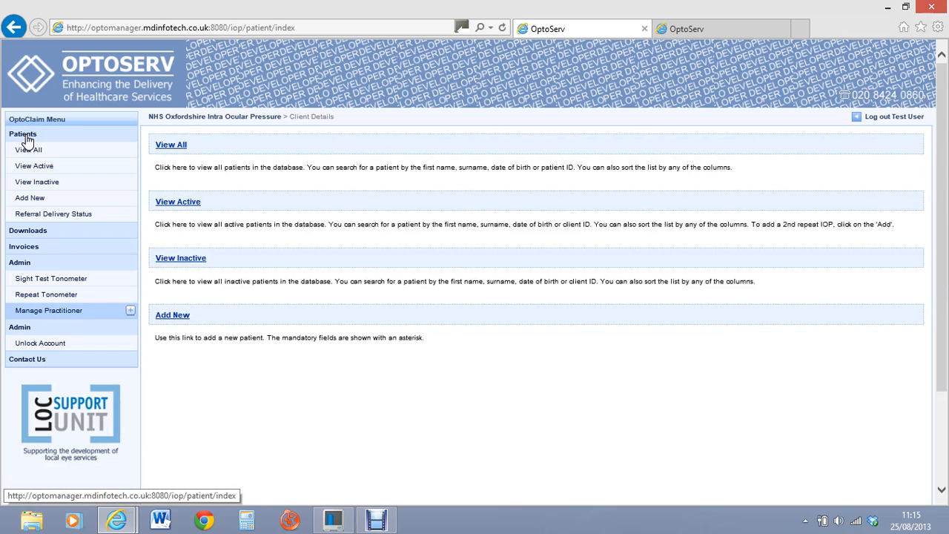
click(34, 152)
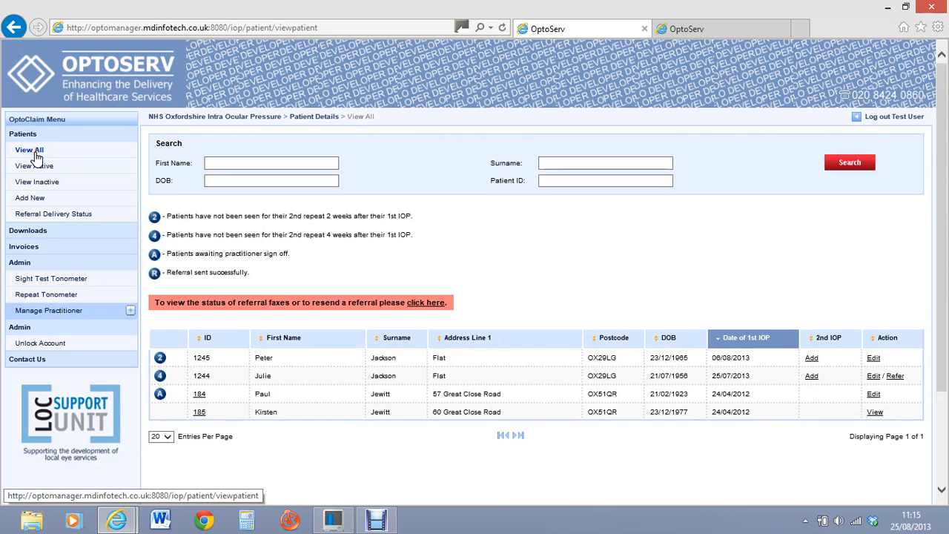
click(29, 166)
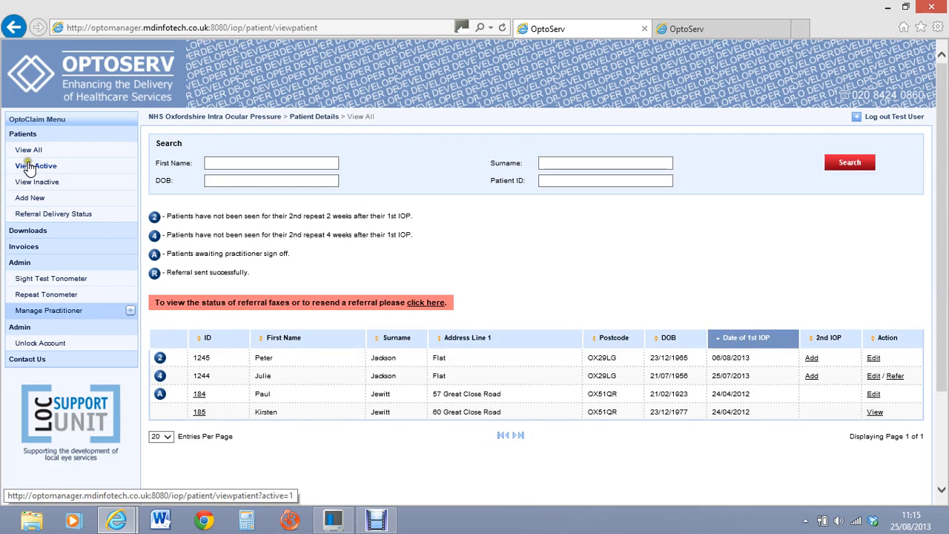
click(26, 165)
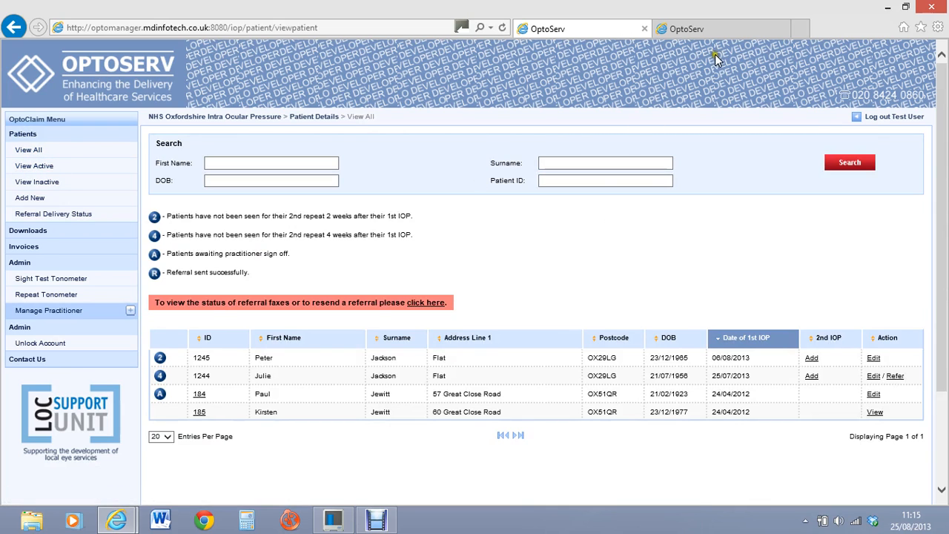
click(713, 29)
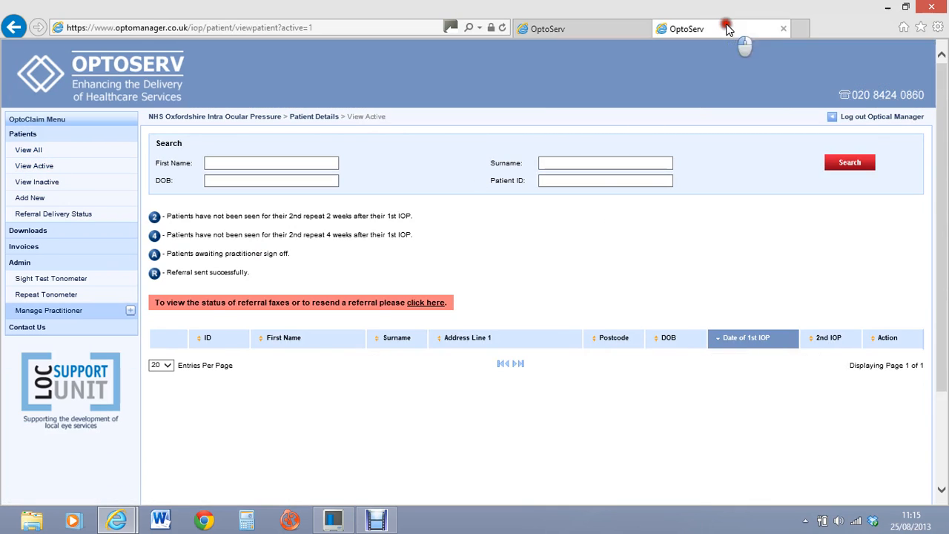
click(36, 151)
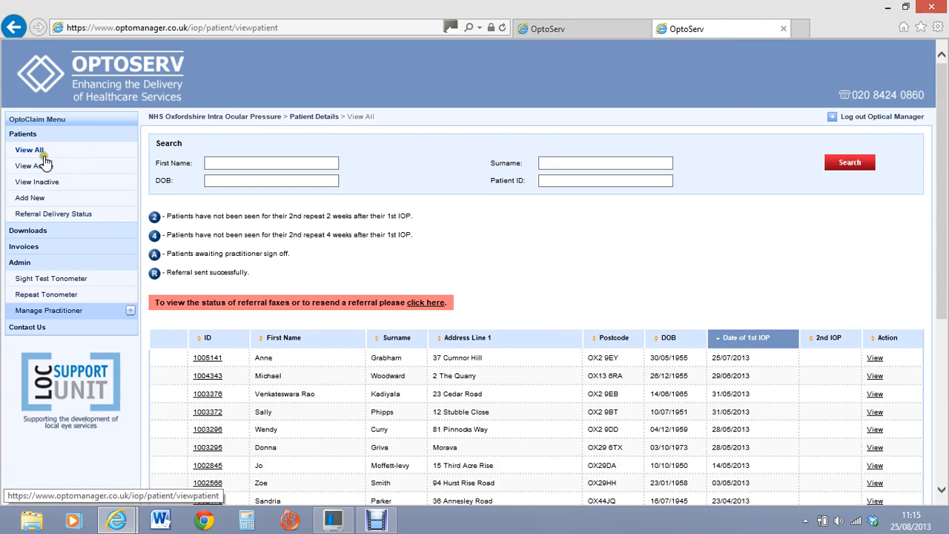
Step: On the test site, view active and inactive patients, then the faxed referral delivery status
click(578, 28)
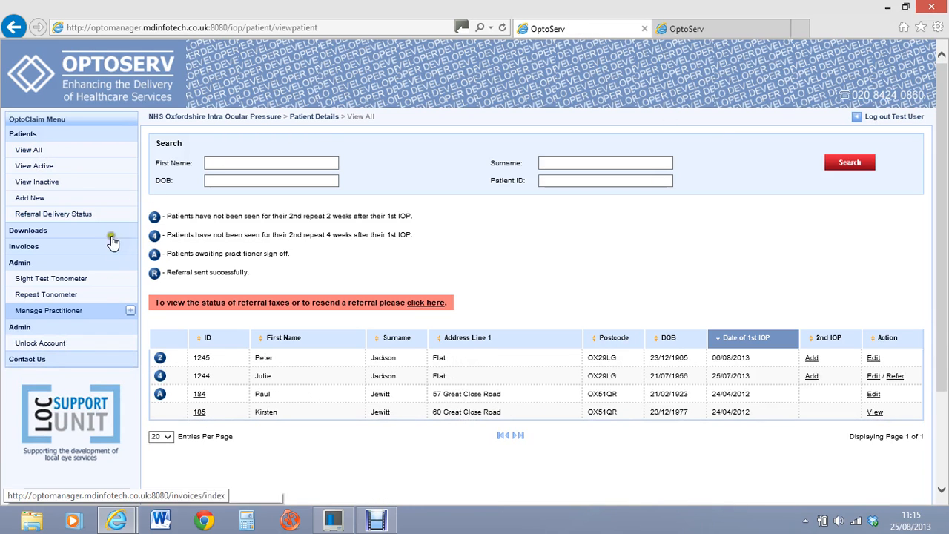
click(45, 166)
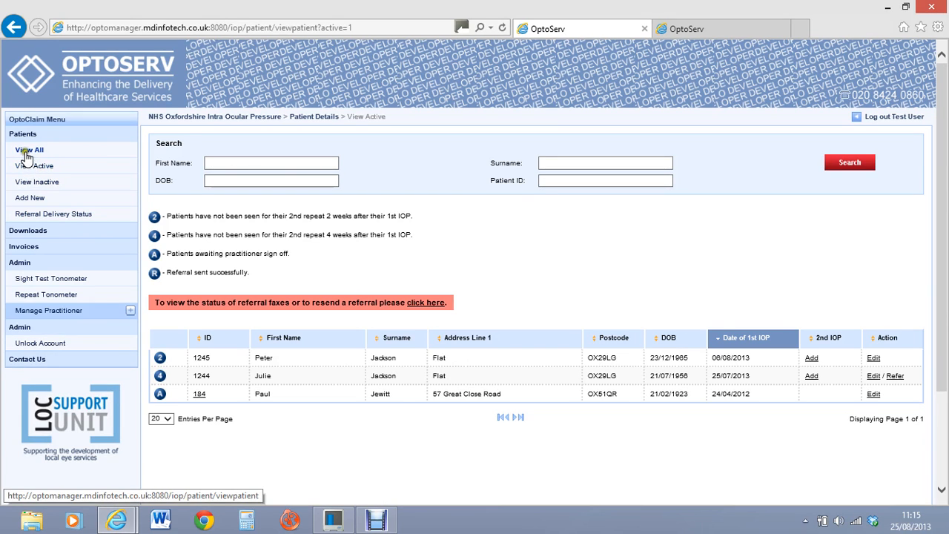
click(41, 185)
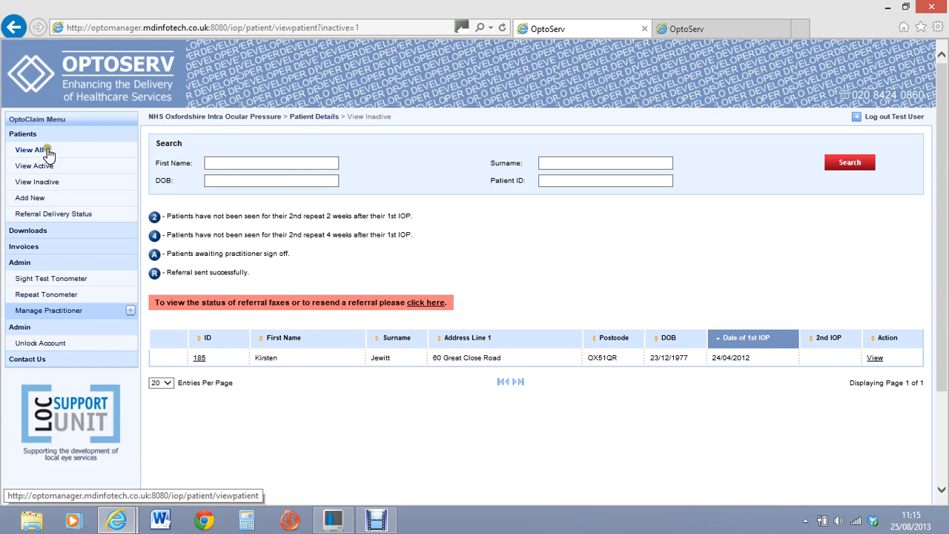
click(61, 221)
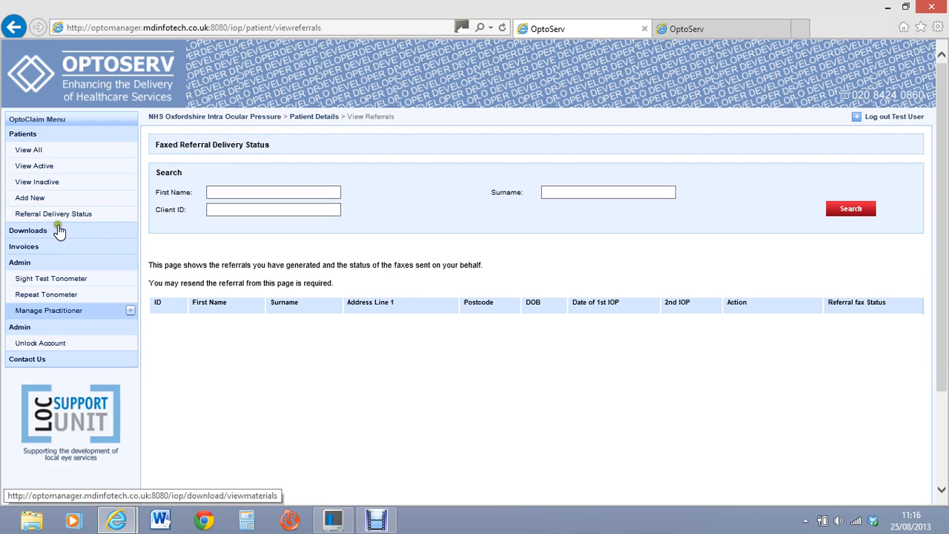
click(24, 132)
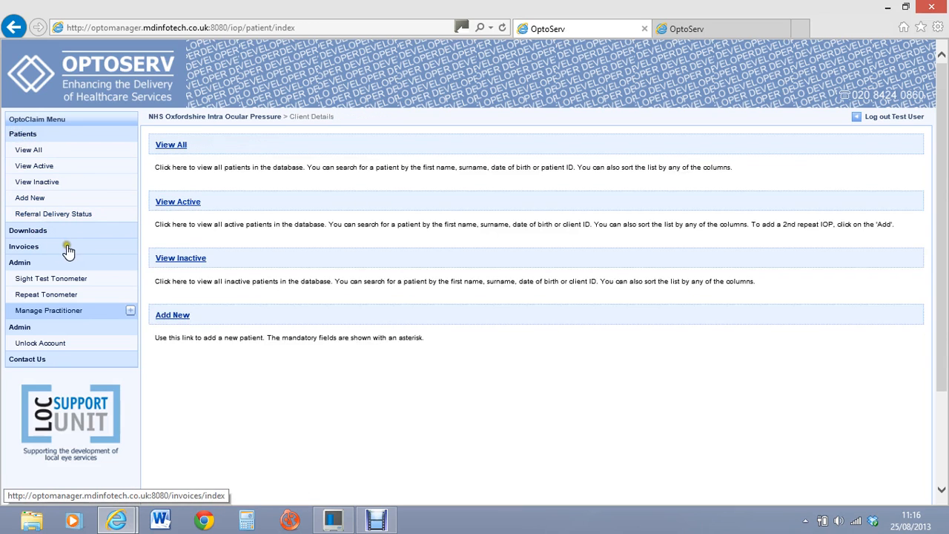
Step: Open the Raised Pressures Patient Information Leaflet from the Downloads page
click(33, 232)
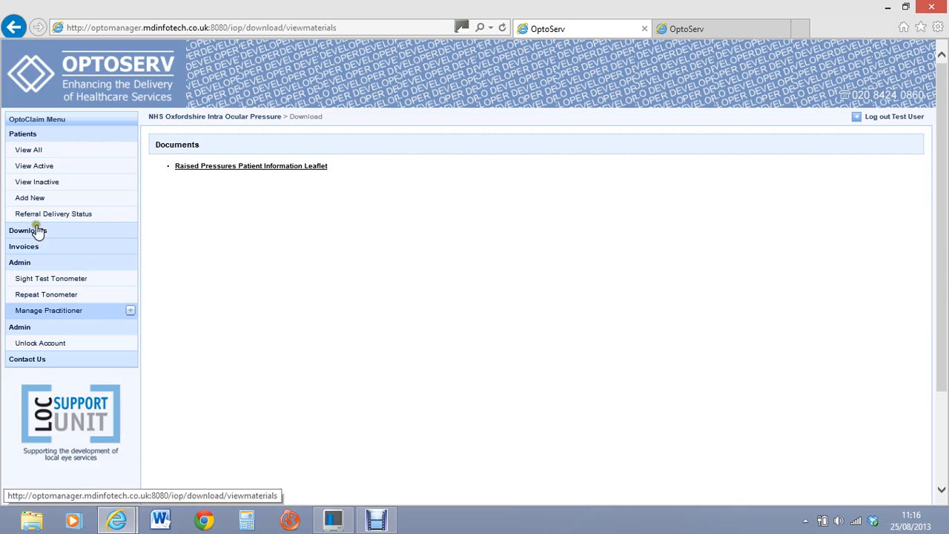
click(230, 168)
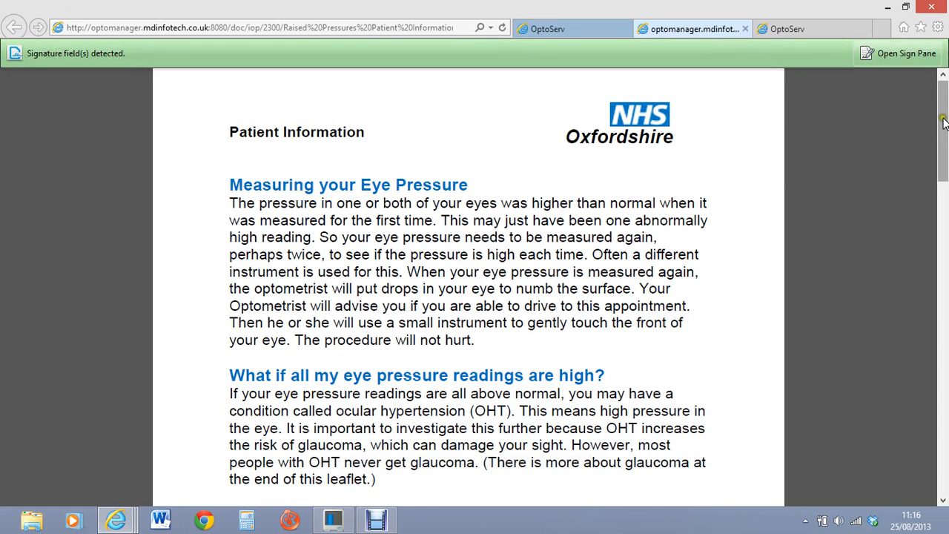
Step: Scroll through the Raised Pressures leaflet PDF in Adobe Reader
drag(944, 122, 912, 111)
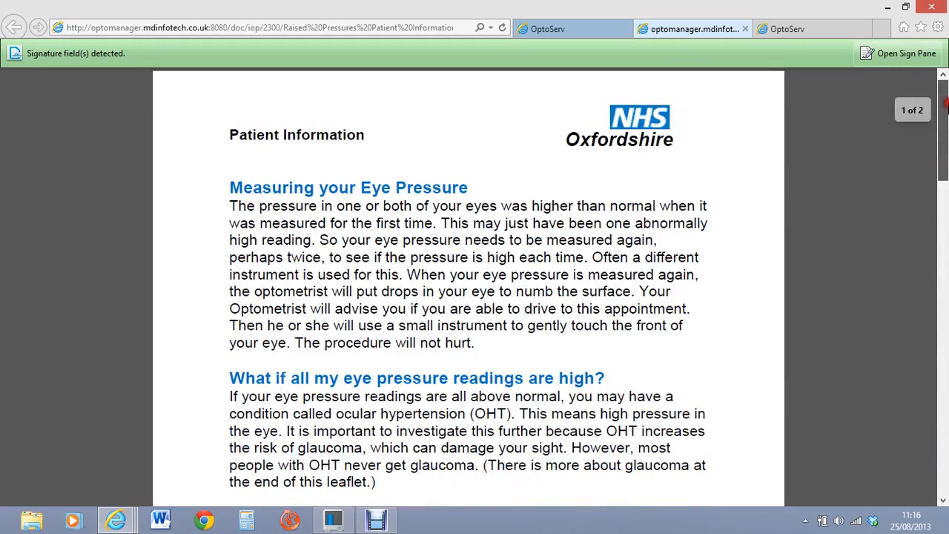
click(757, 143)
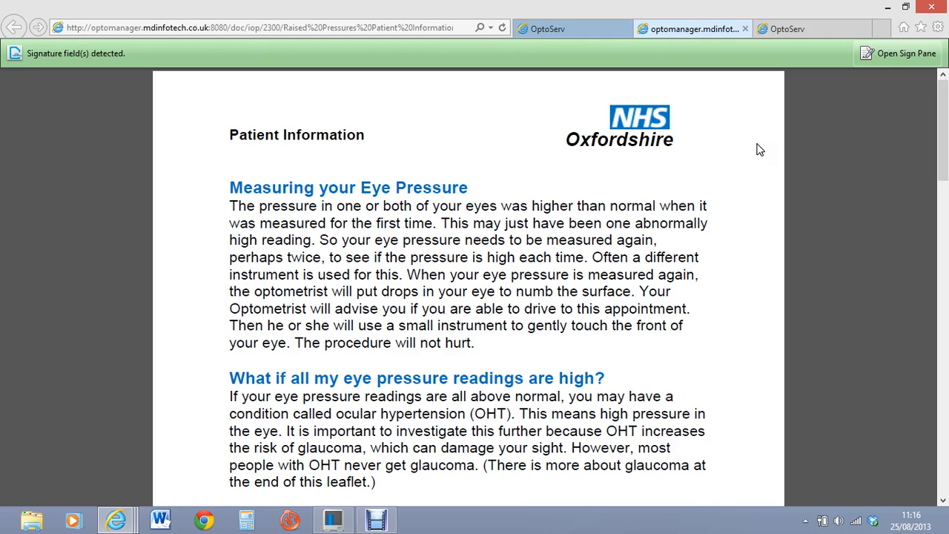
click(756, 143)
click(756, 139)
click(756, 136)
click(754, 136)
click(755, 134)
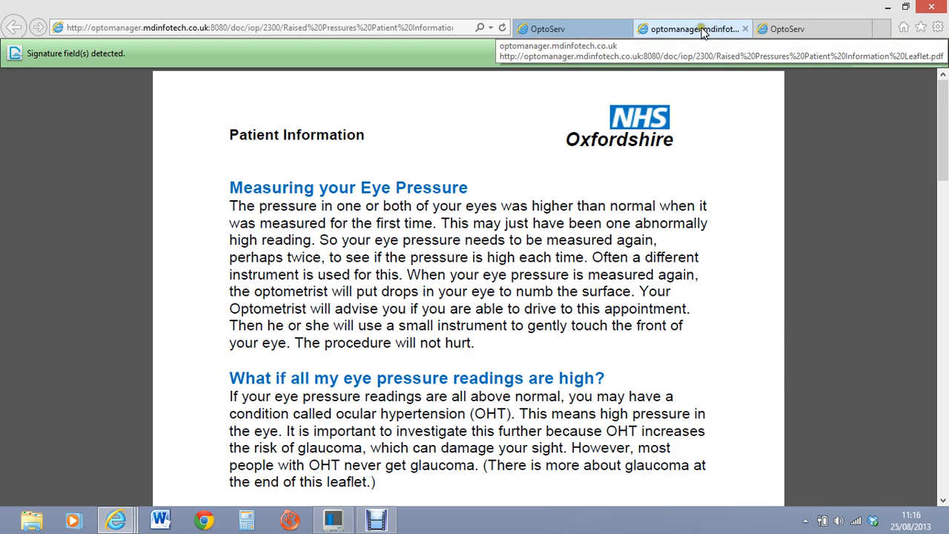
Step: Look at the live and test site tabs, then close the leaflet's PDF tab
click(815, 27)
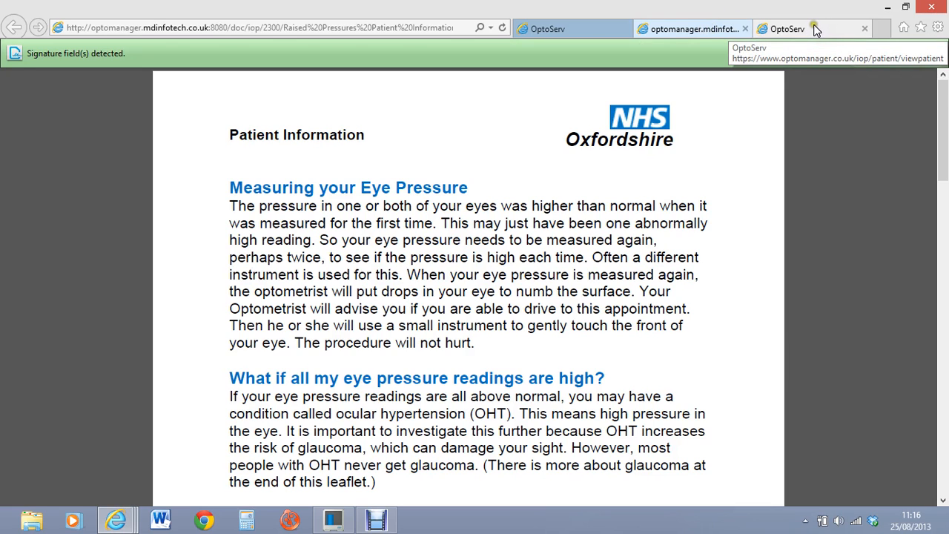
click(814, 28)
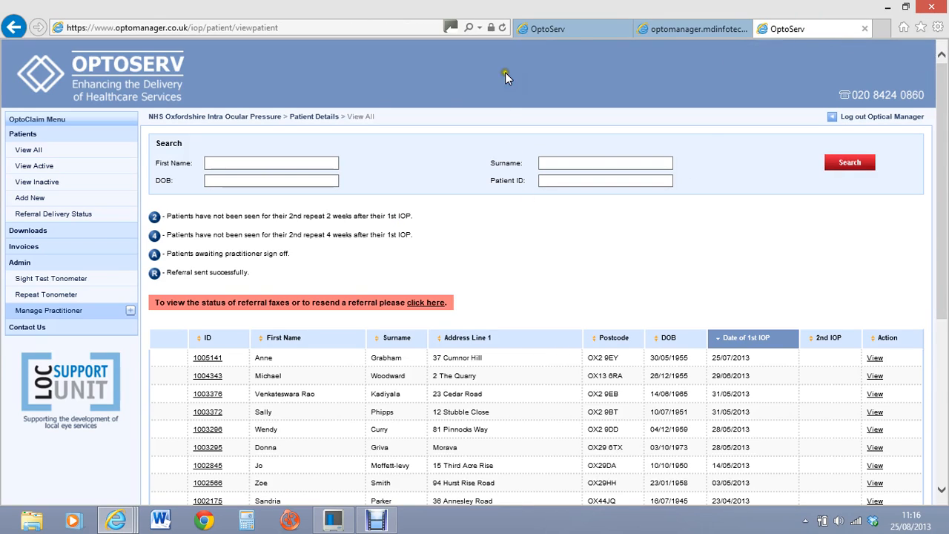
click(583, 27)
click(686, 29)
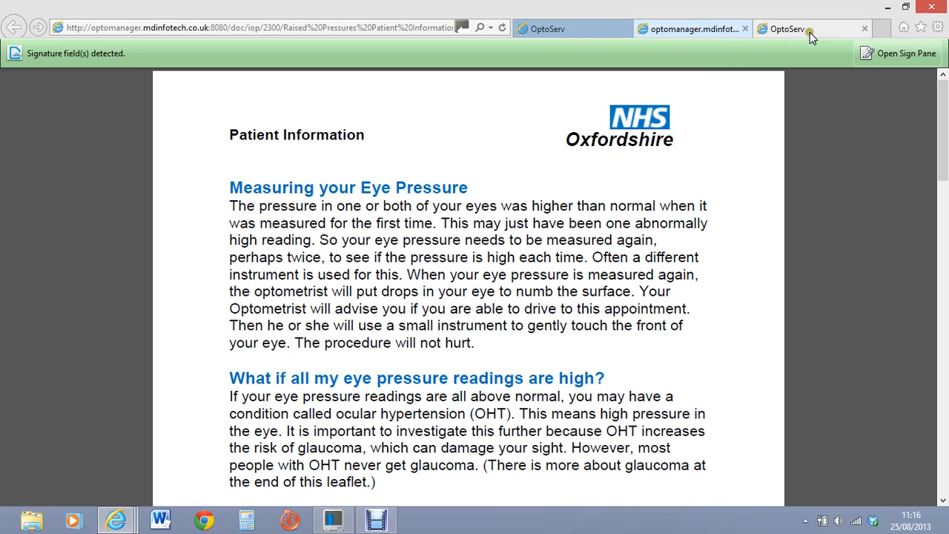
click(744, 28)
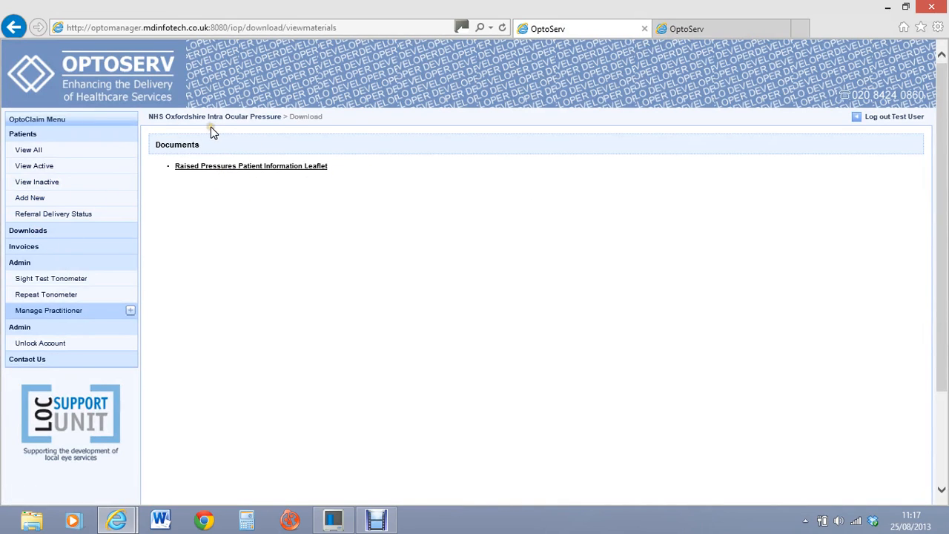
click(236, 183)
click(189, 226)
Step: From the all-patients list, start a new patient to reach the suitability questions form
click(25, 135)
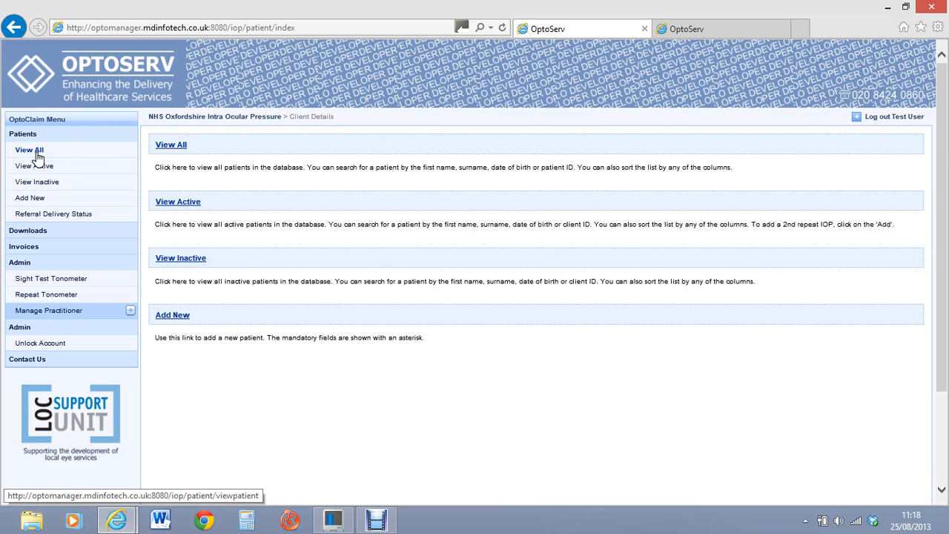
click(30, 151)
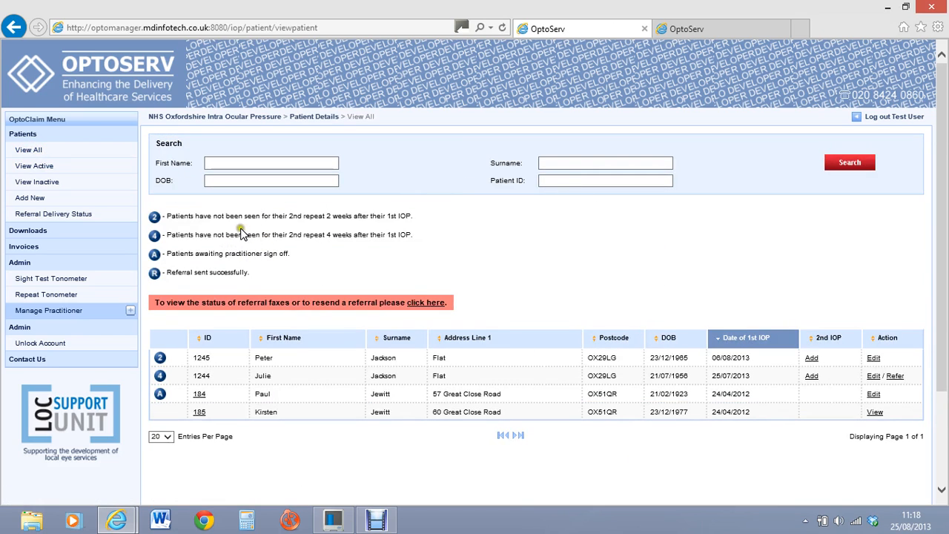
click(32, 198)
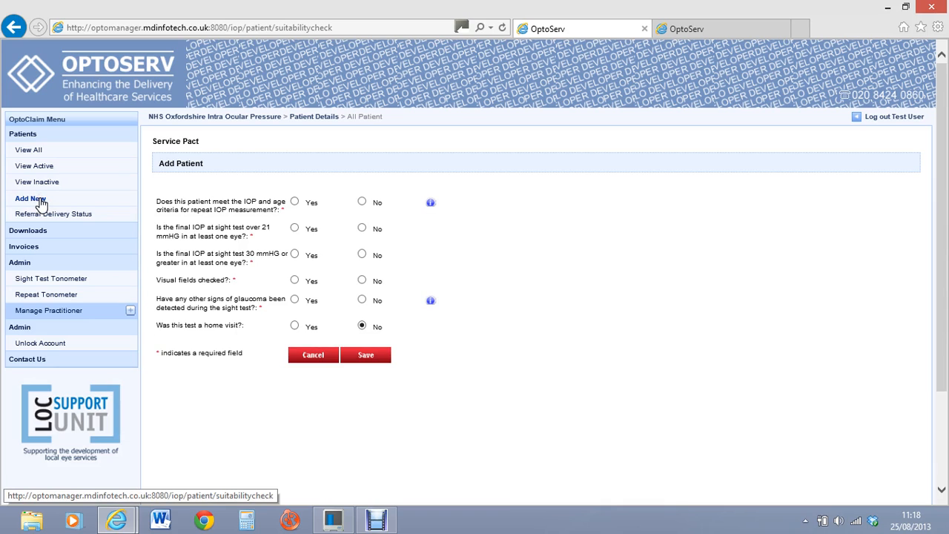
Step: Answer Yes to the IOP and age criteria question after checking its help note
click(257, 273)
click(256, 272)
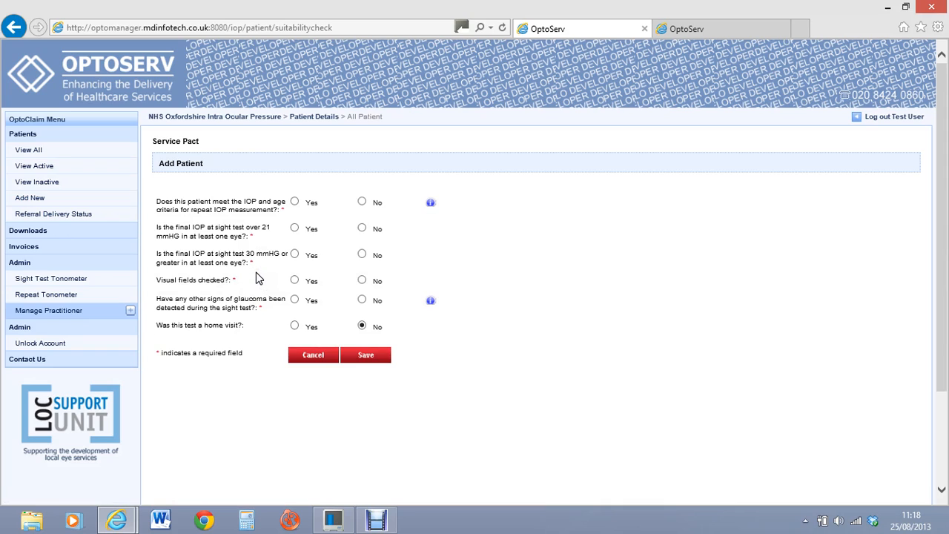
click(252, 271)
click(295, 203)
click(432, 204)
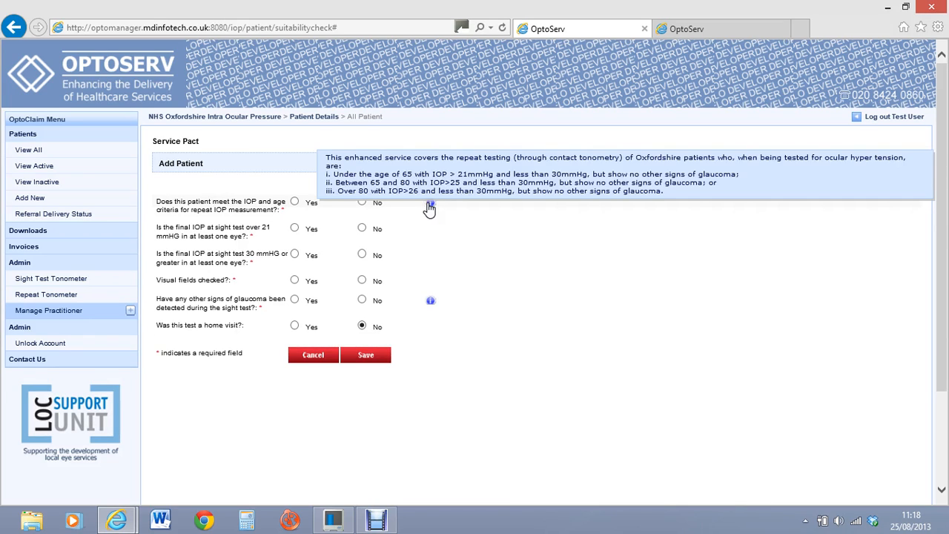
click(294, 202)
click(361, 202)
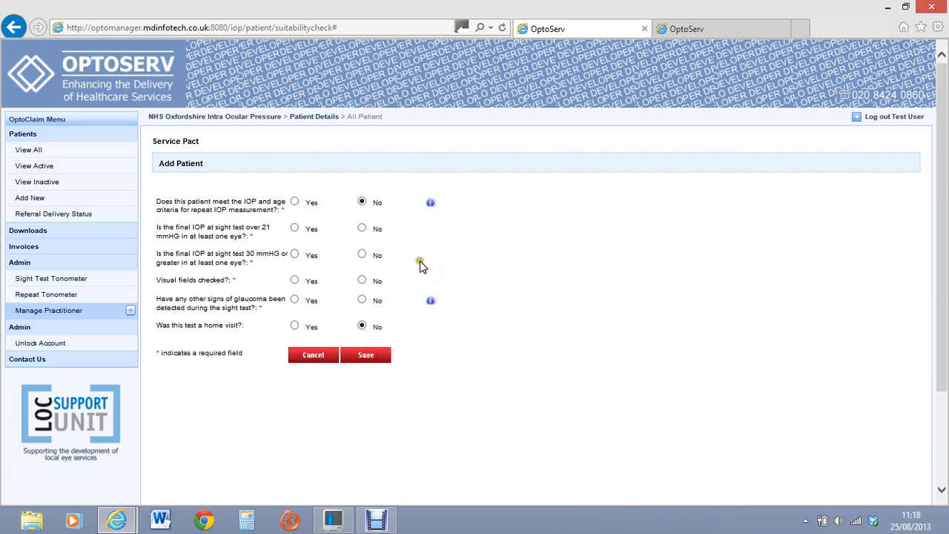
click(295, 201)
Step: Answer Yes to IOP over 21, 30 mmHG or greater and visual fields, No to glaucoma signs, then save
click(295, 229)
click(362, 254)
click(294, 255)
click(294, 255)
click(314, 271)
click(295, 279)
click(362, 300)
click(373, 355)
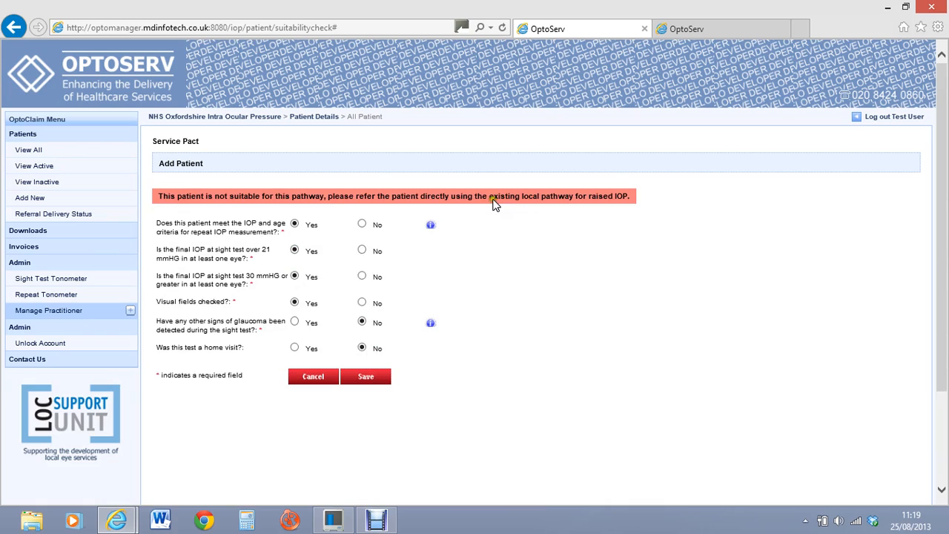
Step: Switch the 30 mmHG-or-greater answer to No, recheck the other answers, and save them
click(362, 276)
click(296, 304)
click(296, 303)
click(315, 324)
click(298, 323)
click(313, 313)
click(308, 305)
click(306, 310)
click(308, 307)
click(310, 291)
click(310, 290)
click(310, 295)
click(311, 295)
click(303, 286)
click(368, 379)
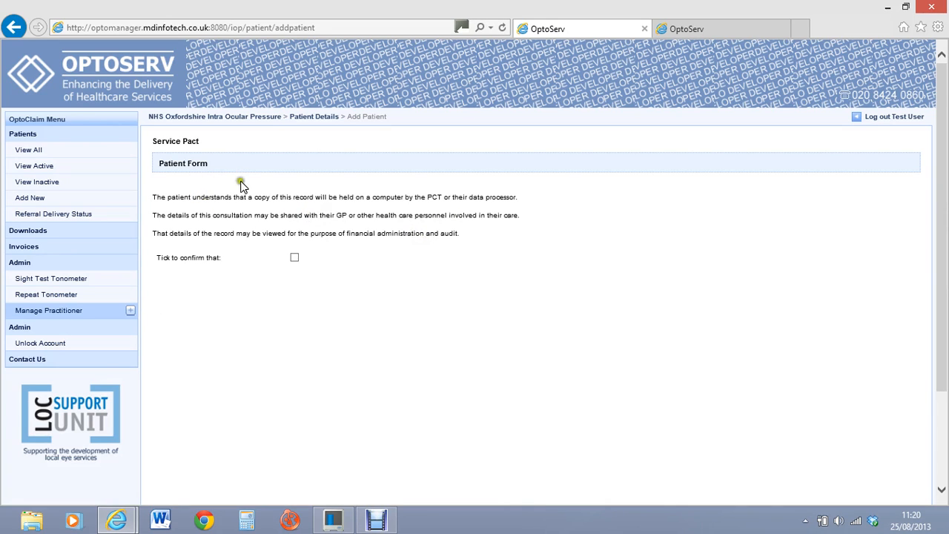
Step: Tick the 'Tick to confirm that' consent checkbox and scroll down to the patient details
click(48, 221)
click(48, 222)
click(48, 221)
click(49, 220)
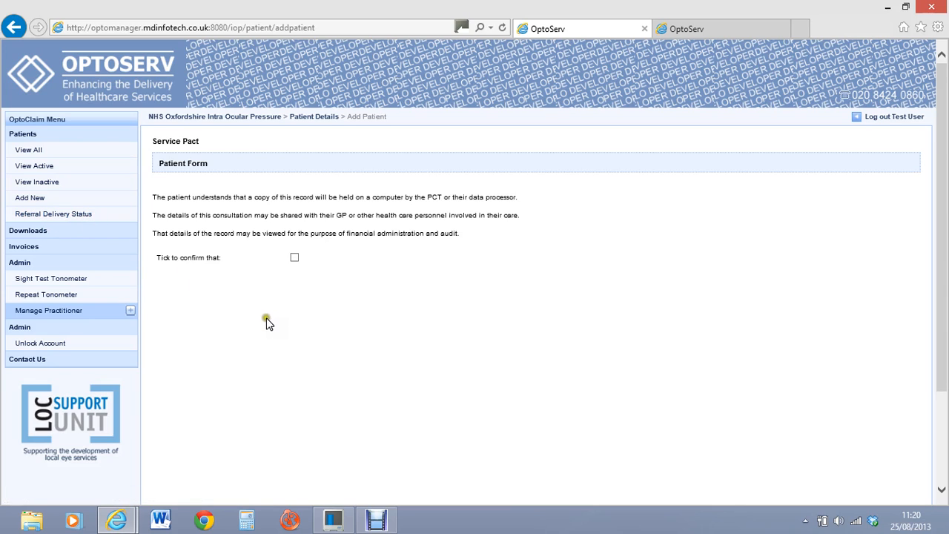
click(294, 258)
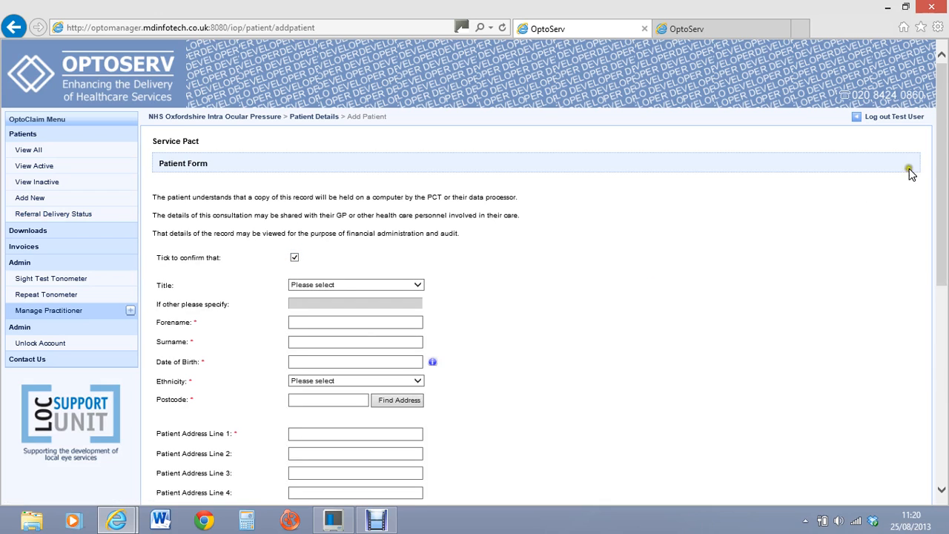
drag(938, 117, 940, 179)
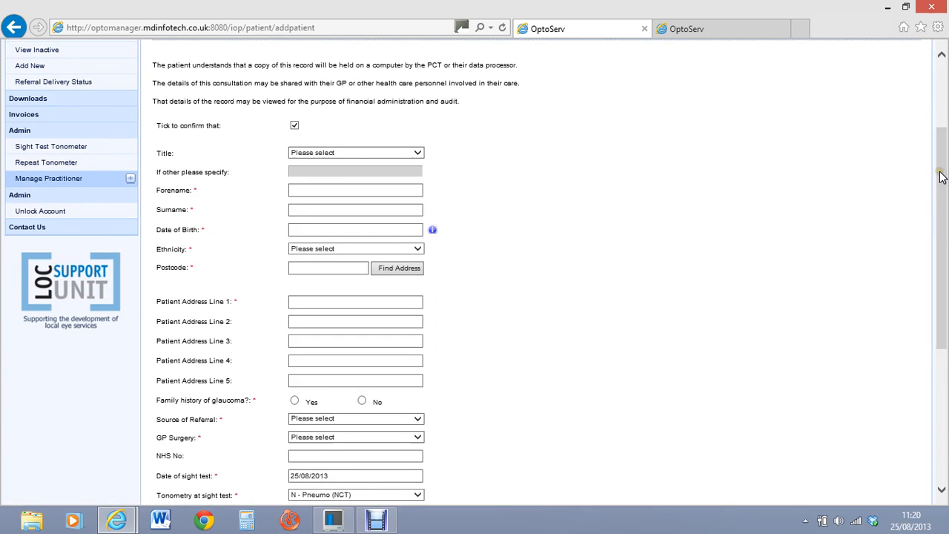
Step: Set the title to Miss and enter the patient's forename, surname and date of birth
click(938, 168)
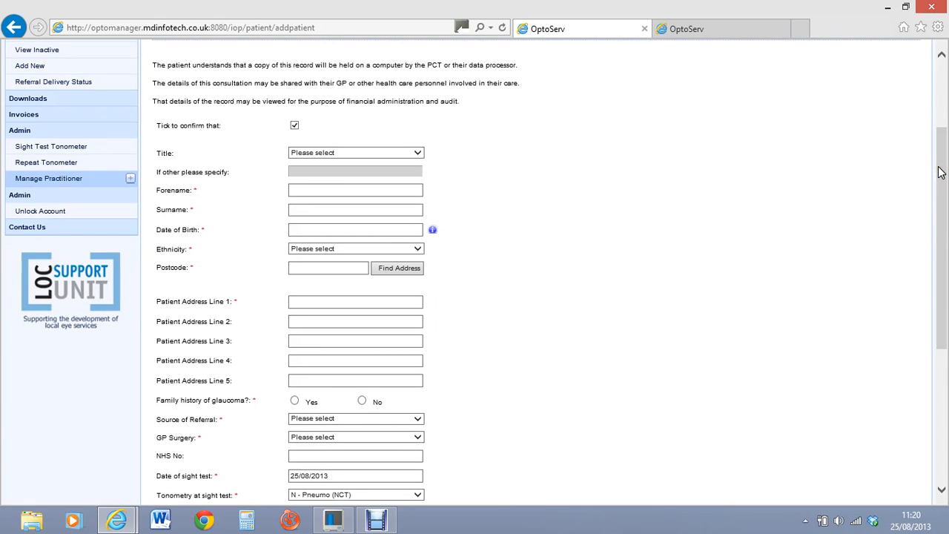
click(414, 189)
click(416, 154)
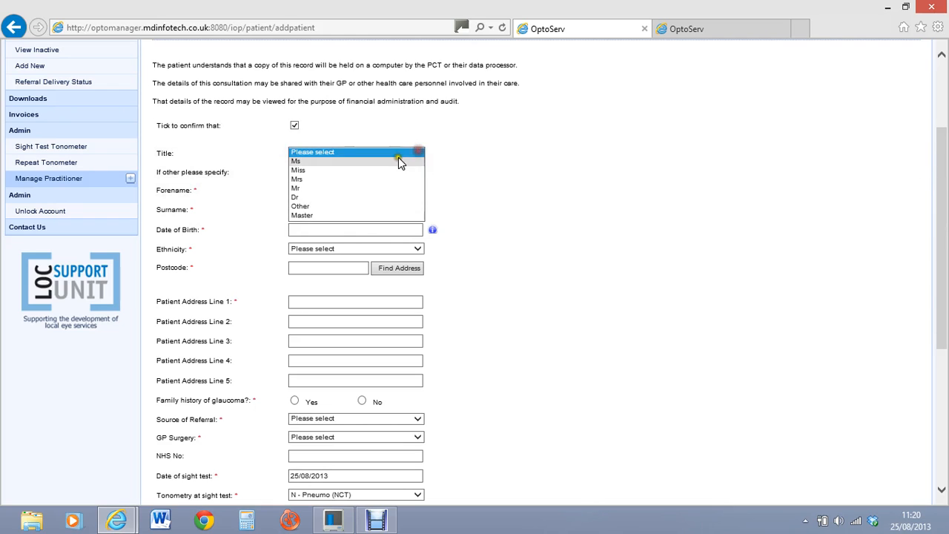
click(383, 169)
click(350, 192)
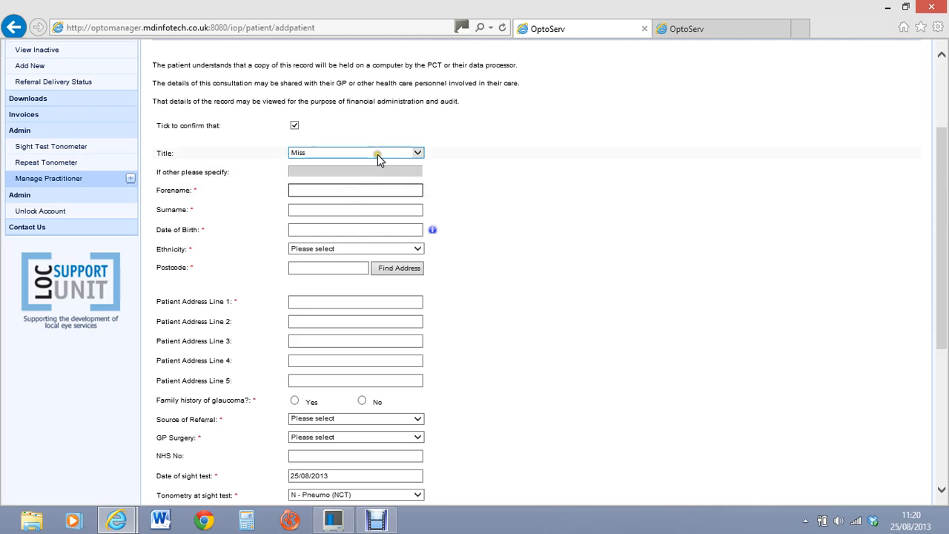
key(Tab)
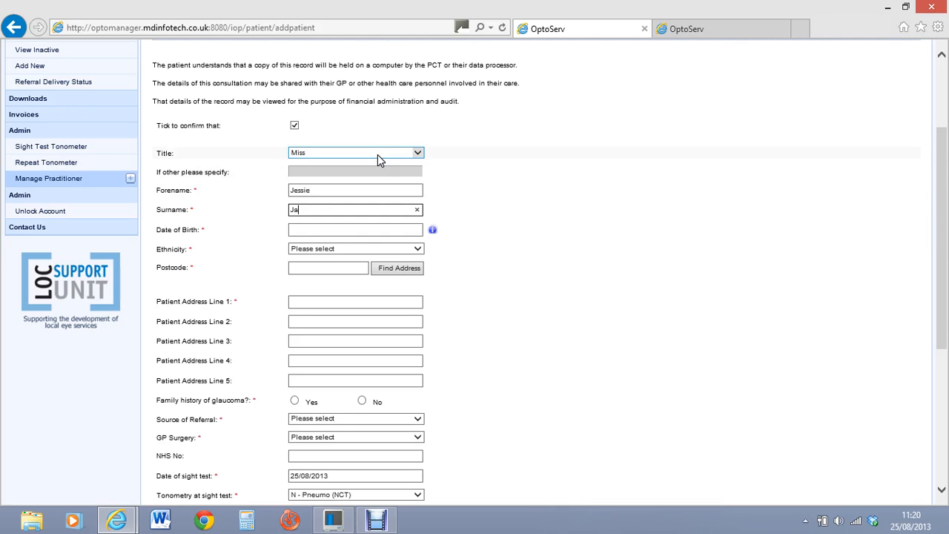
key(Tab)
text(21)
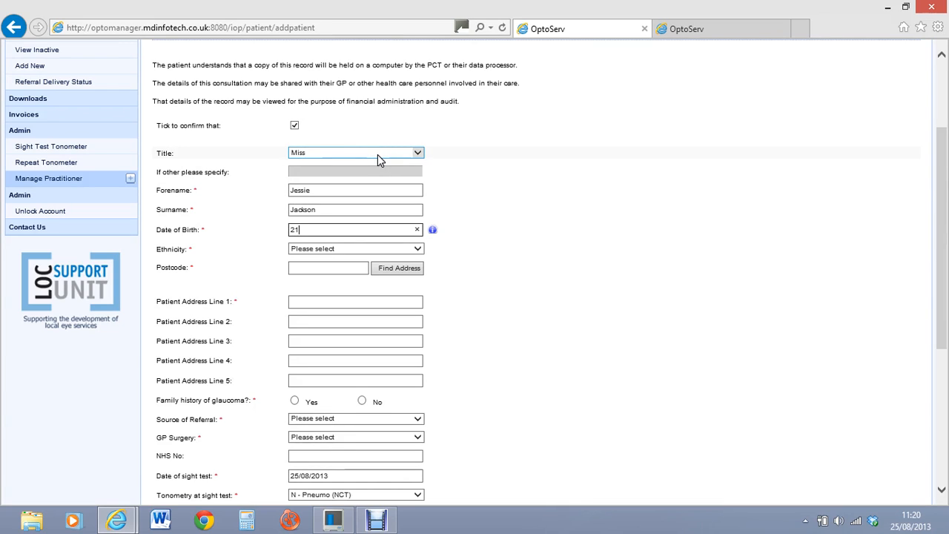
text(/09/1965)
click(373, 214)
Step: Set ethnicity to White Irish, enter the patient's postcode, and start the address lookup
click(412, 249)
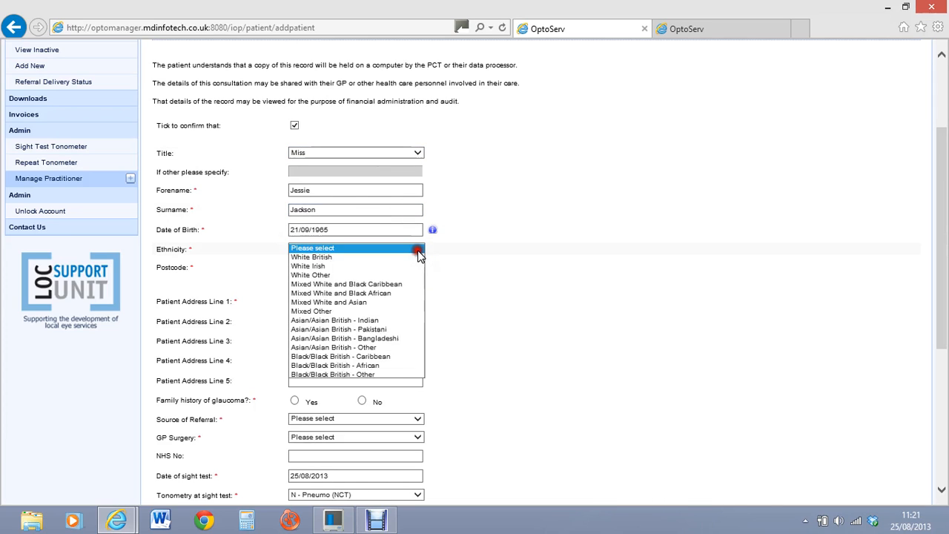
click(361, 268)
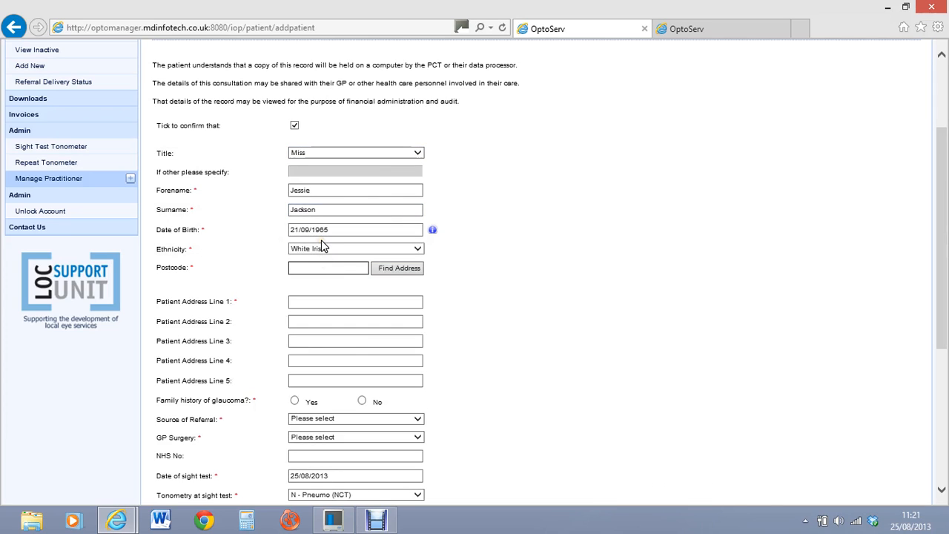
text(OX29LG)
click(398, 267)
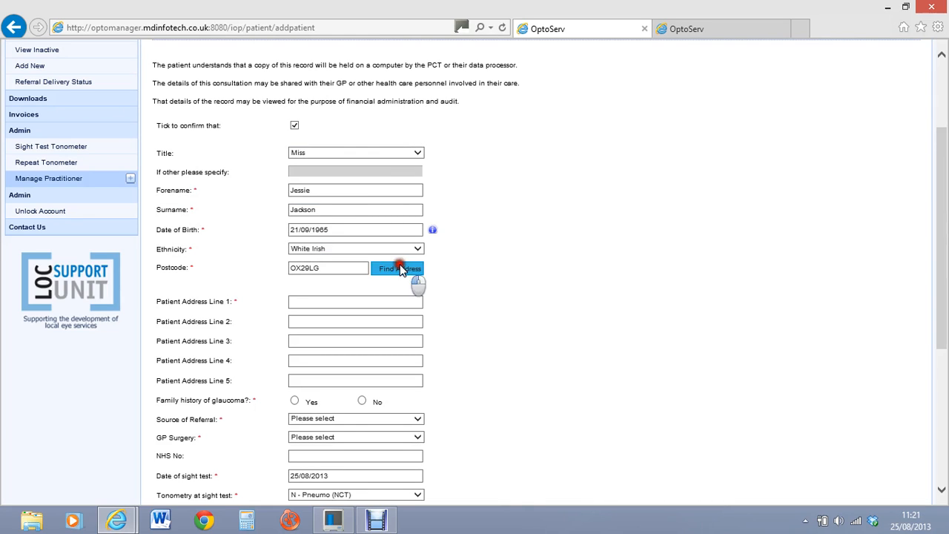
click(942, 215)
Step: Answer No to family history of glaucoma and set the referral source to Own patient
drag(941, 215, 938, 252)
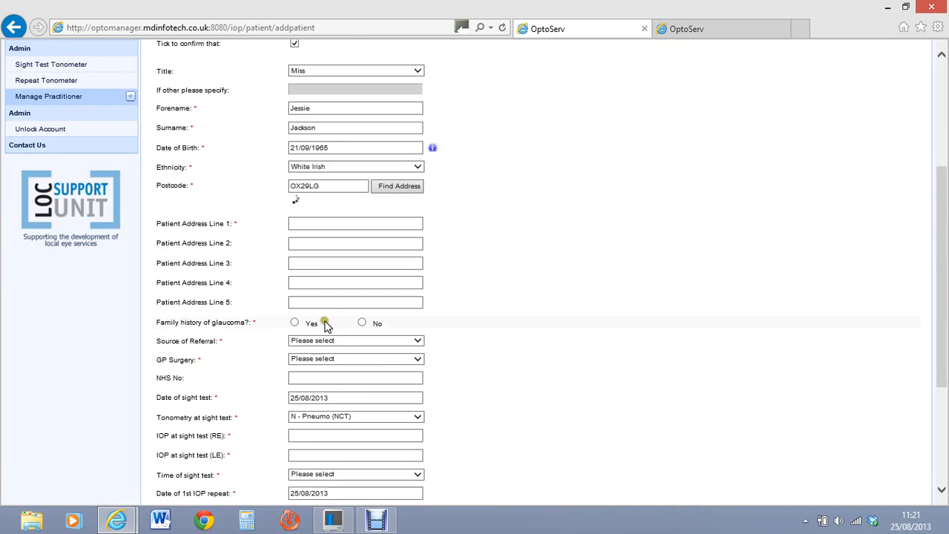
click(362, 324)
click(414, 342)
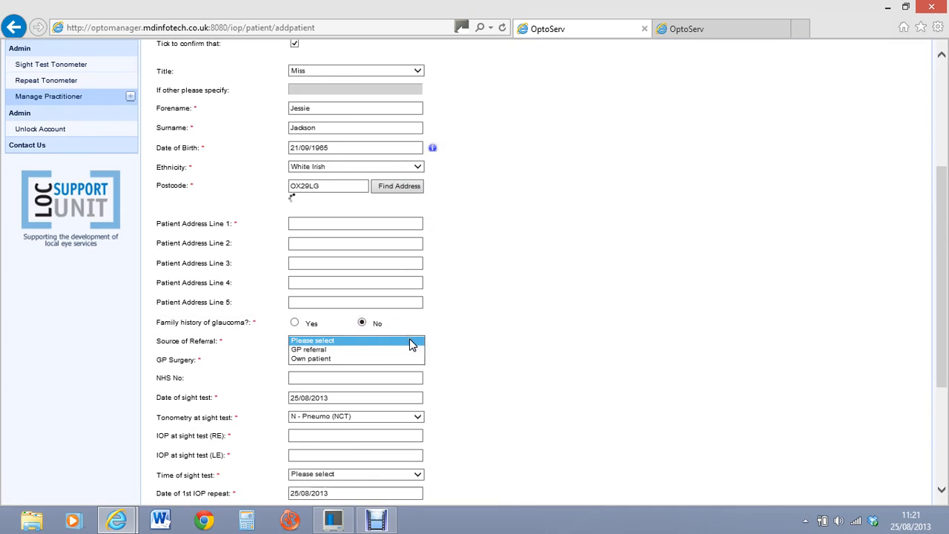
click(380, 361)
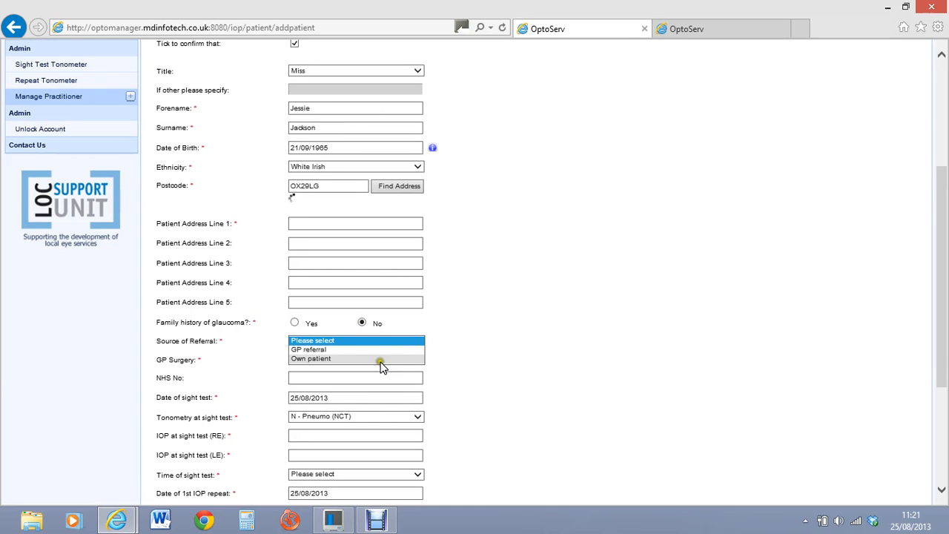
click(503, 328)
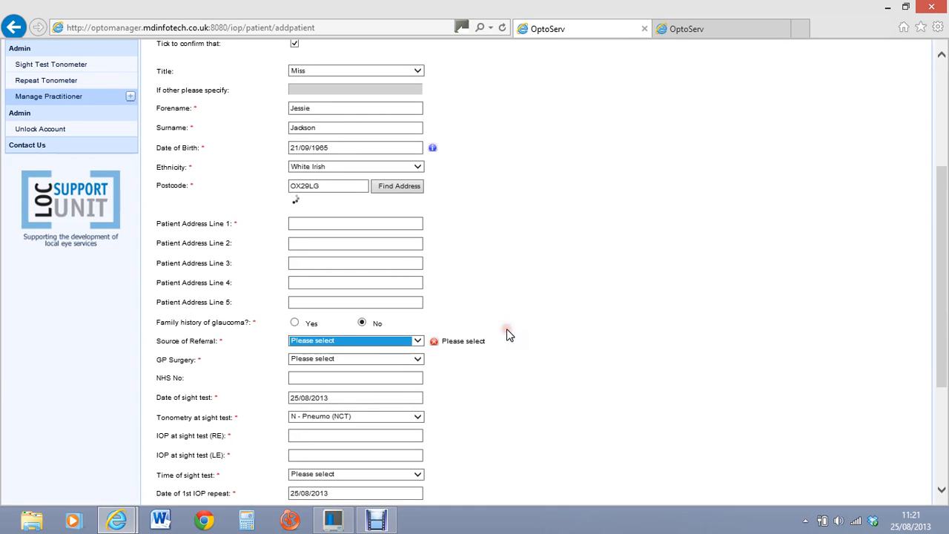
click(503, 323)
click(498, 320)
click(492, 320)
click(484, 319)
click(485, 318)
click(440, 331)
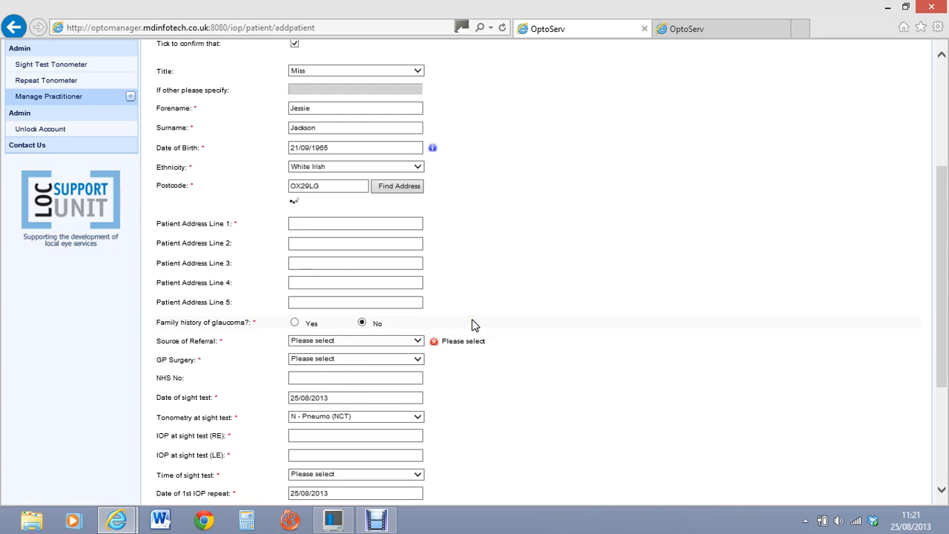
click(422, 341)
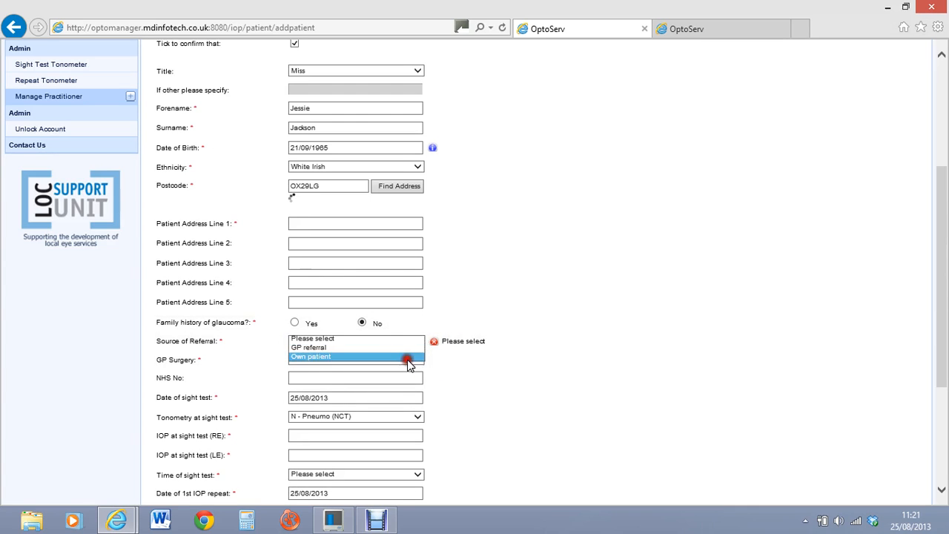
click(408, 358)
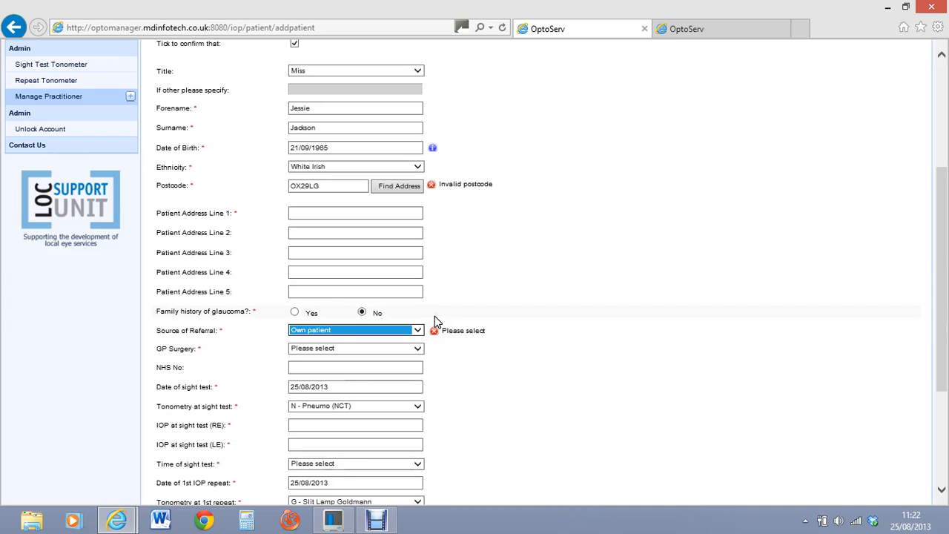
Step: Find addresses for the postcode and choose the patient's flat address
click(385, 186)
click(362, 211)
click(396, 189)
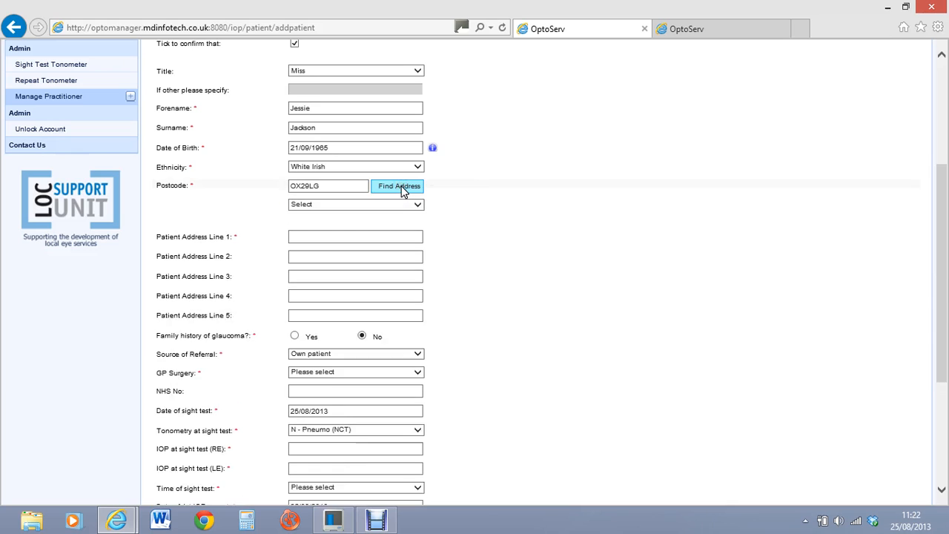
click(379, 205)
click(471, 216)
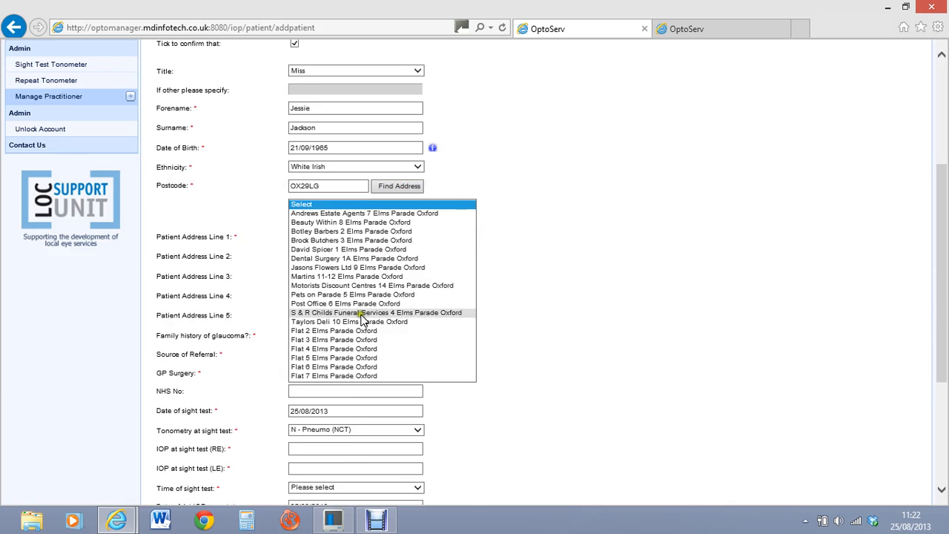
click(355, 362)
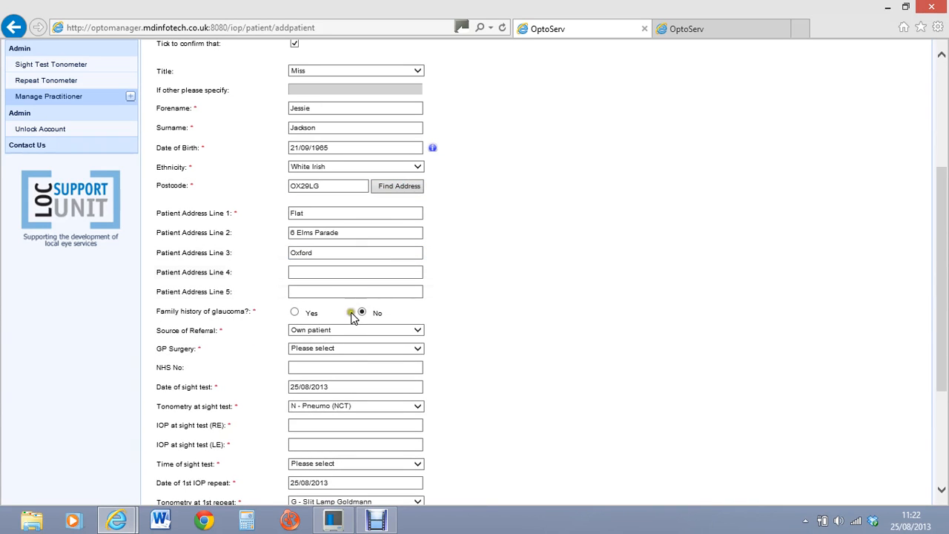
Step: Set the GP surgery to Test GP Practice
click(417, 348)
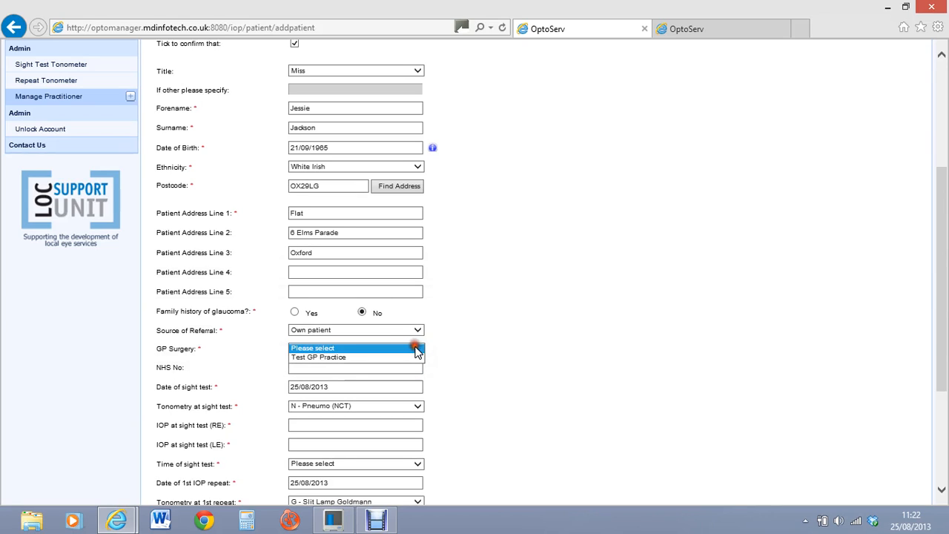
click(369, 359)
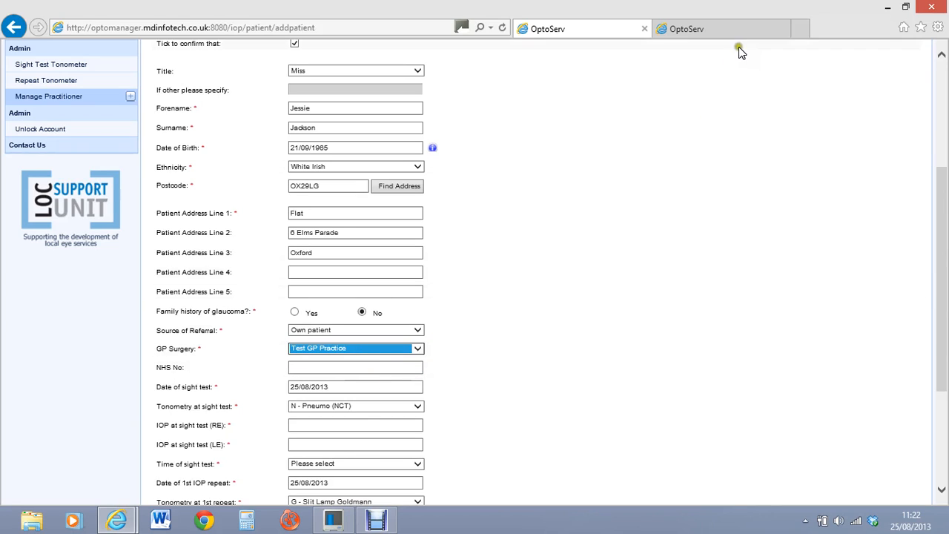
click(722, 31)
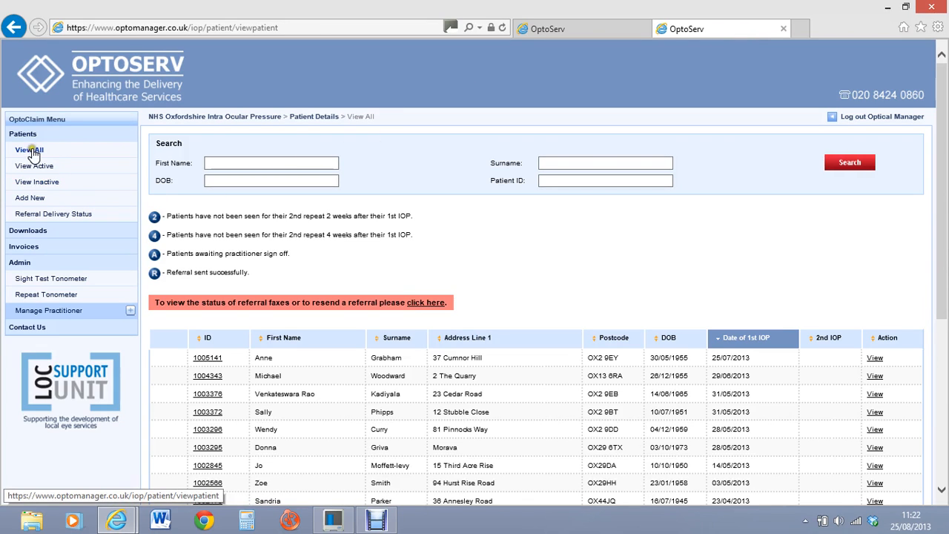
Step: Add a new patient, answer the suitability questions Yes/Yes/No/Yes/No, save, and tick the consent confirmation
click(30, 197)
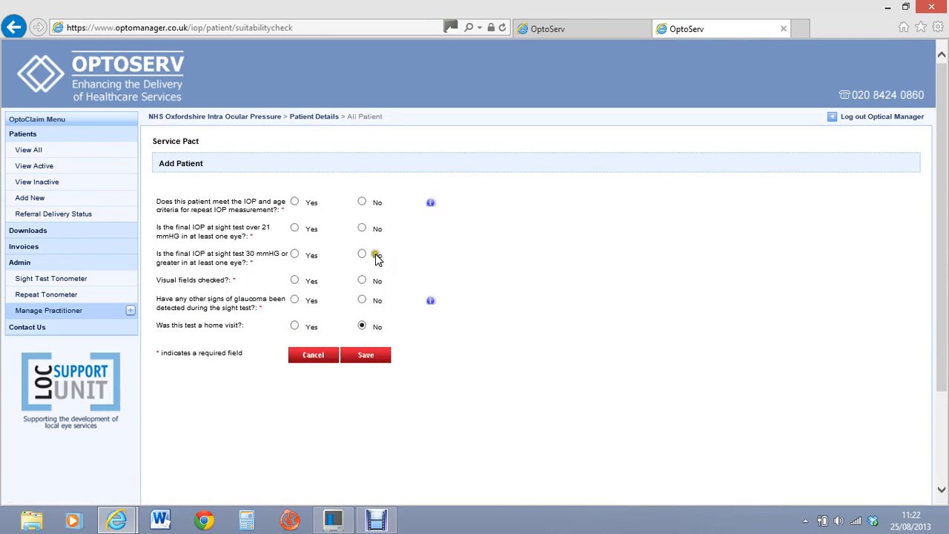
click(295, 203)
click(295, 228)
click(362, 255)
click(307, 286)
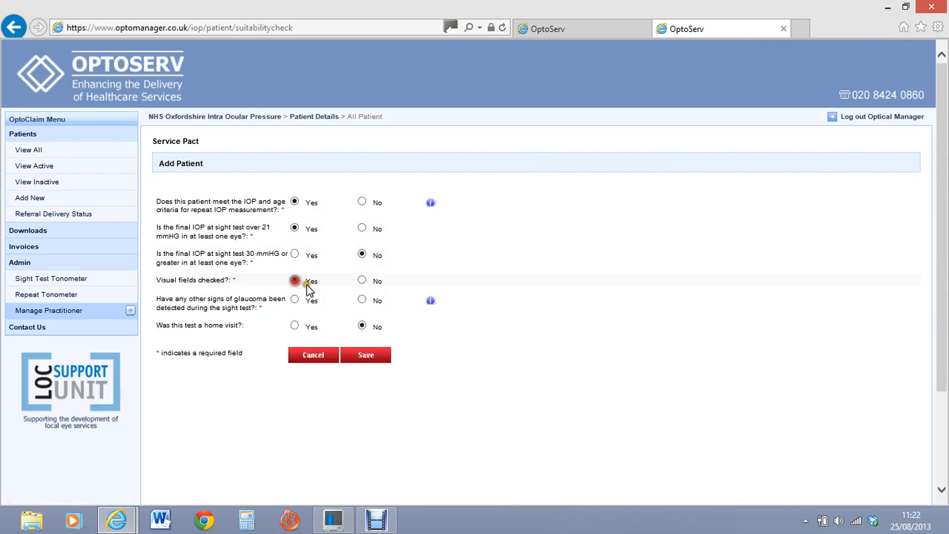
click(361, 300)
click(369, 359)
click(294, 258)
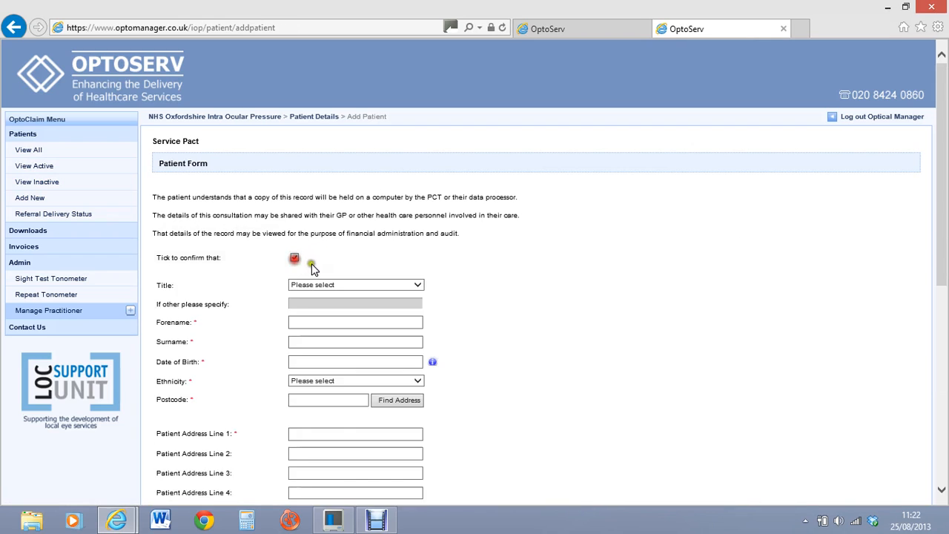
Step: Browse the full GP surgery list on the new form, then go back to the first tab
scroll(921, 282, down, 5)
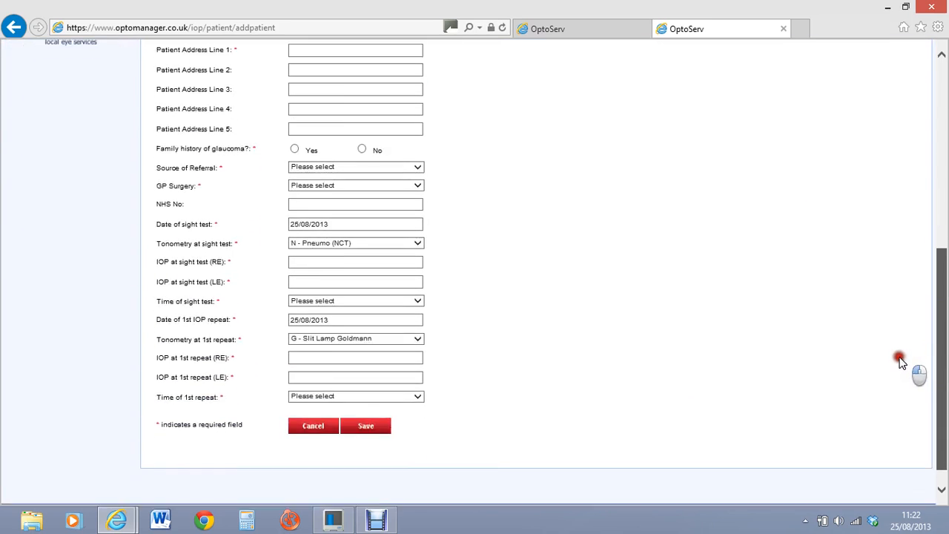
click(419, 178)
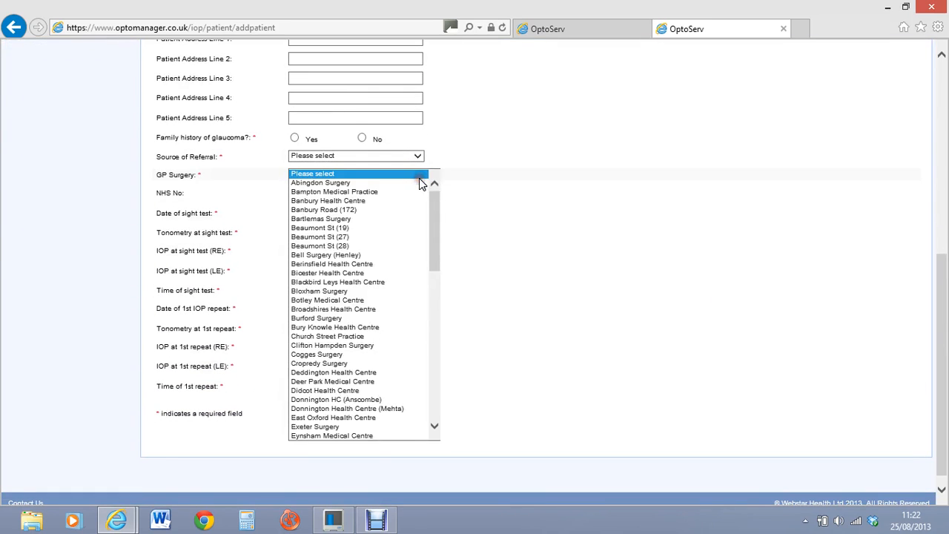
drag(440, 205, 449, 271)
click(420, 178)
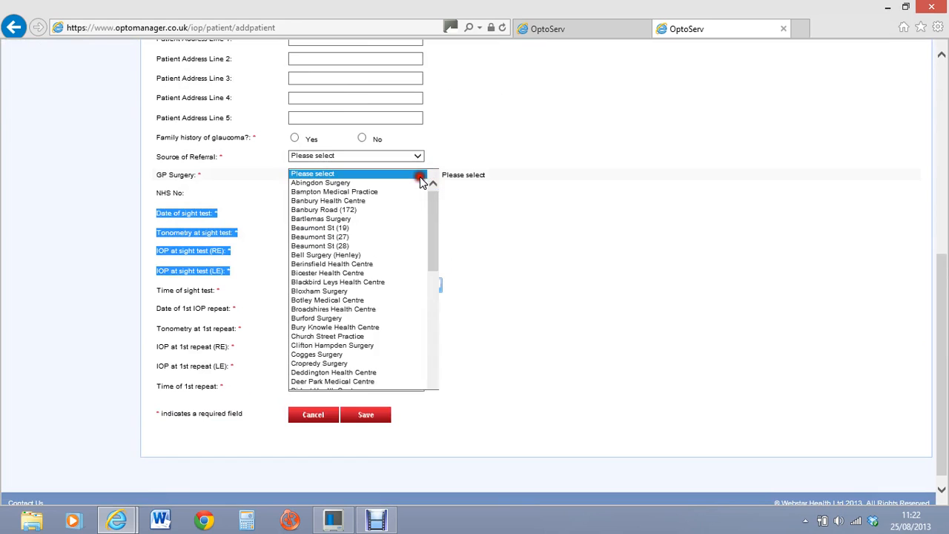
mouse_move(436, 204)
mouse_down()
mouse_move(442, 369)
mouse_move(450, 186)
mouse_move(448, 195)
mouse_up()
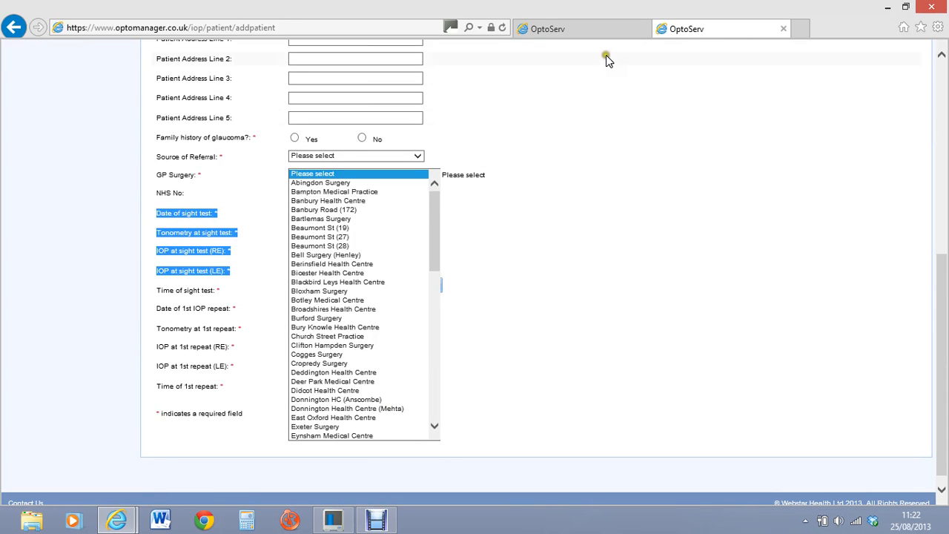
click(605, 29)
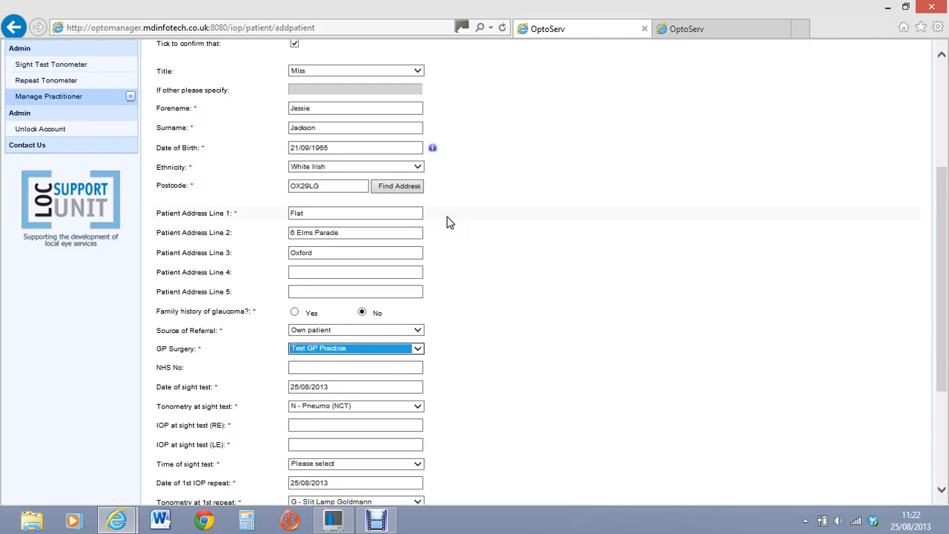
drag(941, 256, 941, 321)
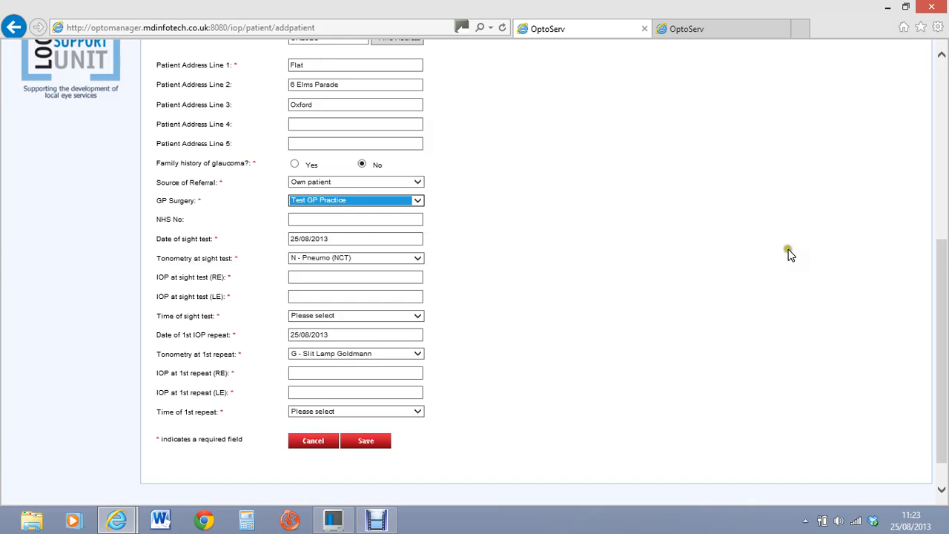
click(421, 202)
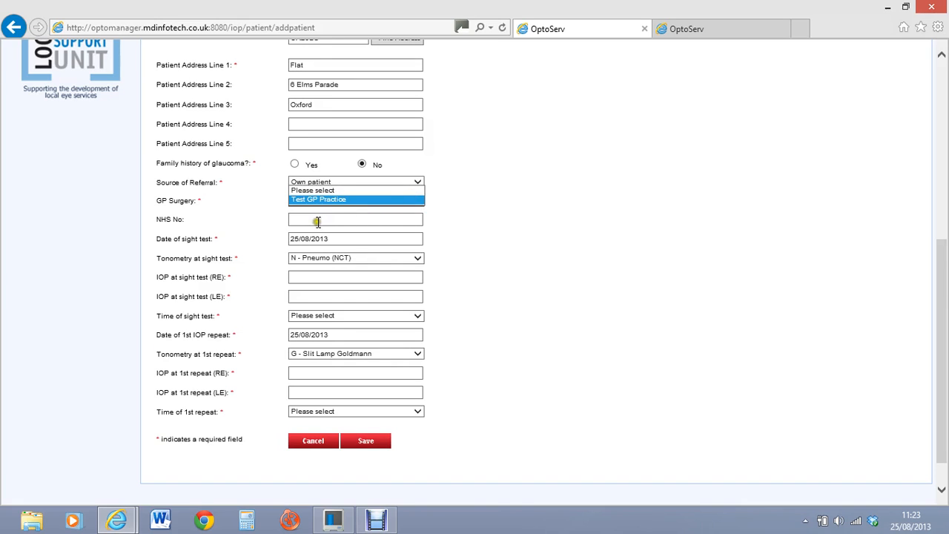
key(Return)
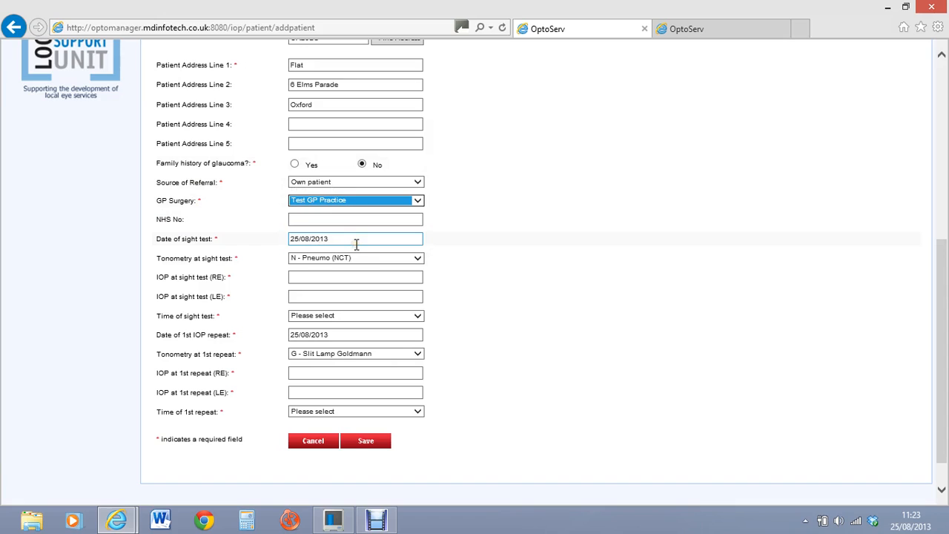
click(418, 260)
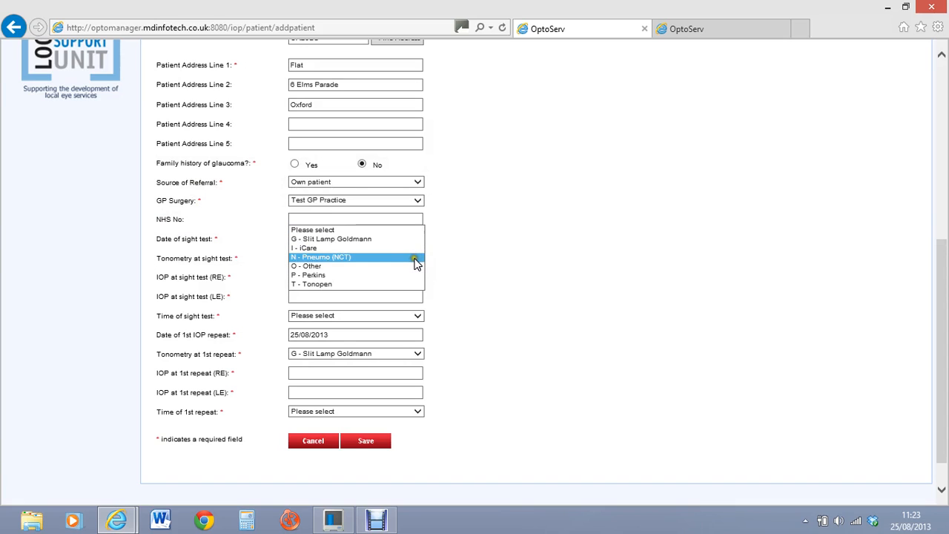
click(414, 260)
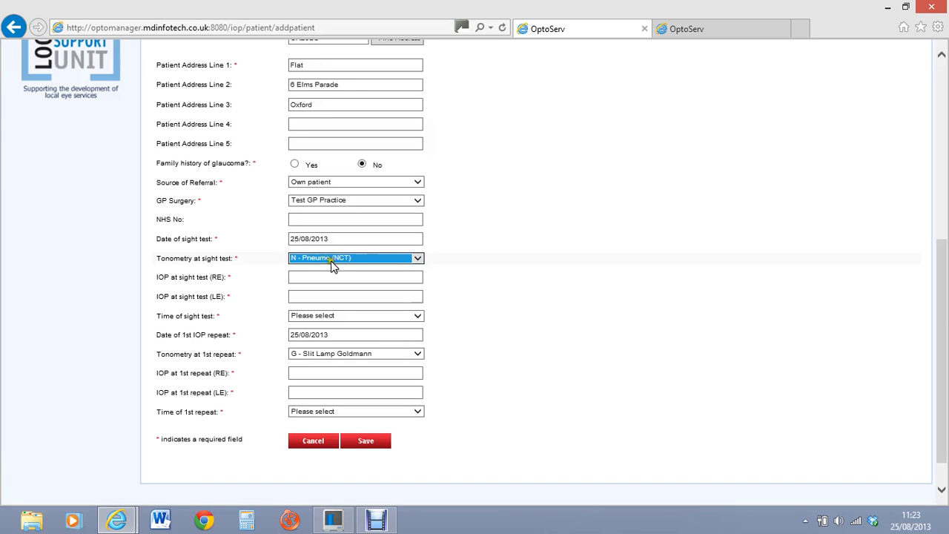
click(419, 258)
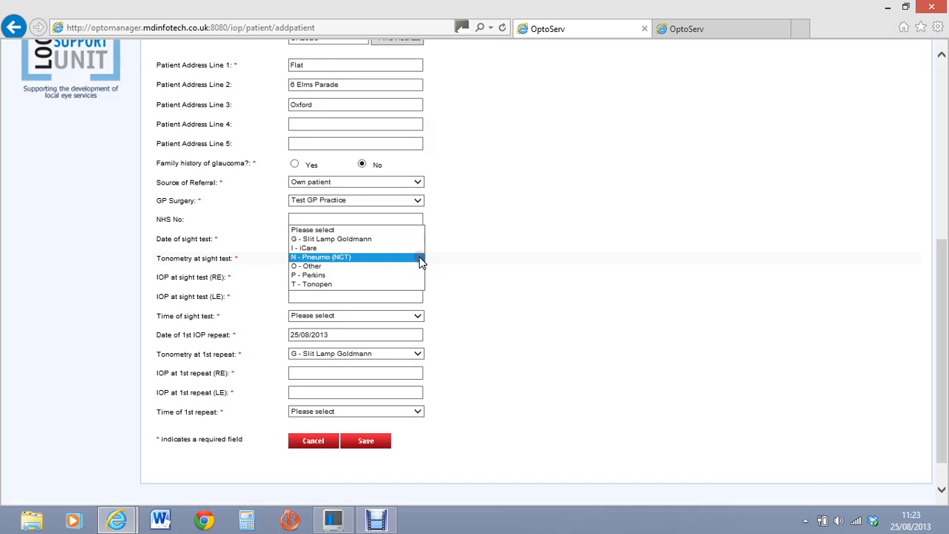
Step: Keep N - Pneumo (NCT) tonometry and set the sight test time to 12:00 - 13:00
click(486, 267)
click(387, 276)
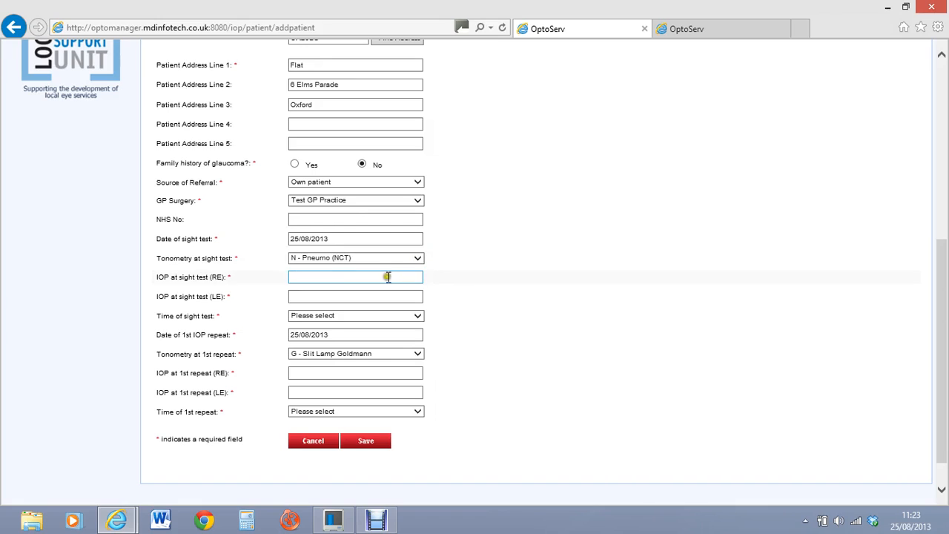
click(376, 215)
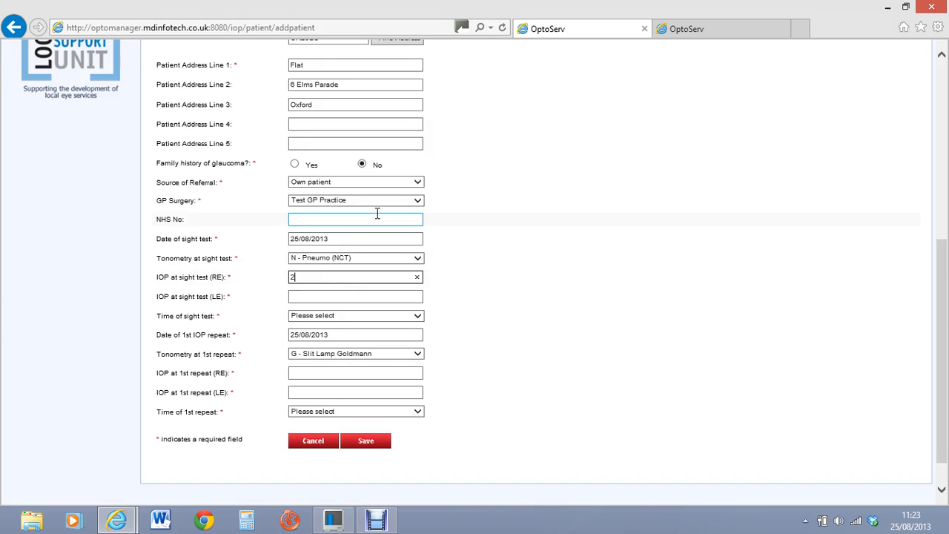
click(304, 295)
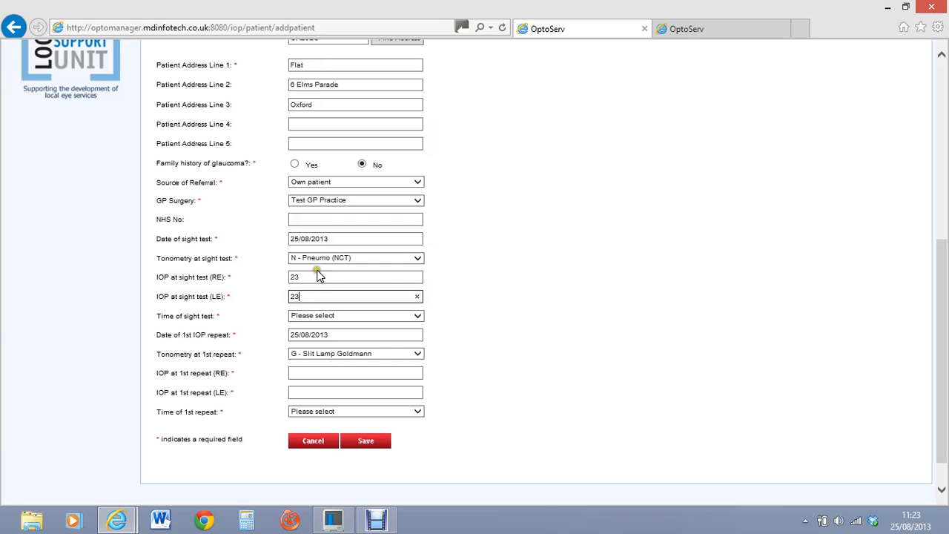
click(416, 316)
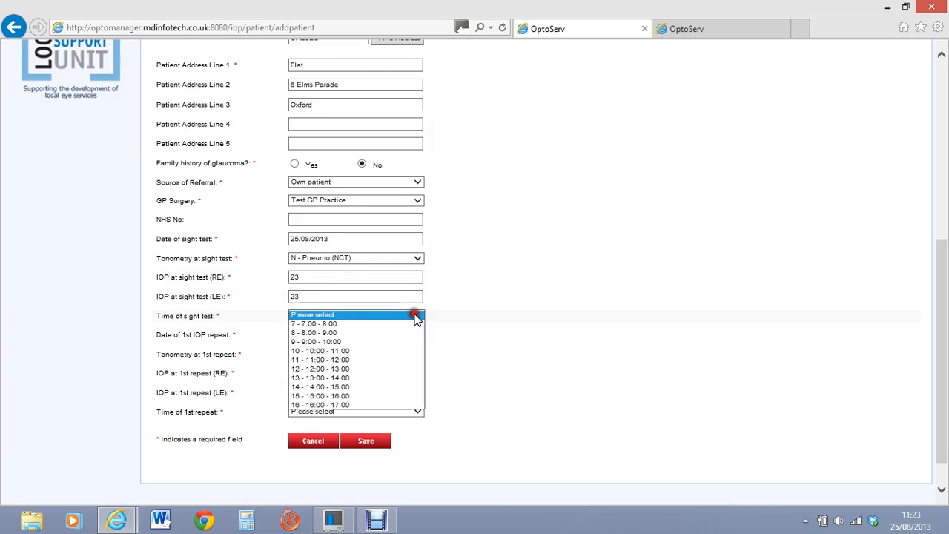
click(349, 369)
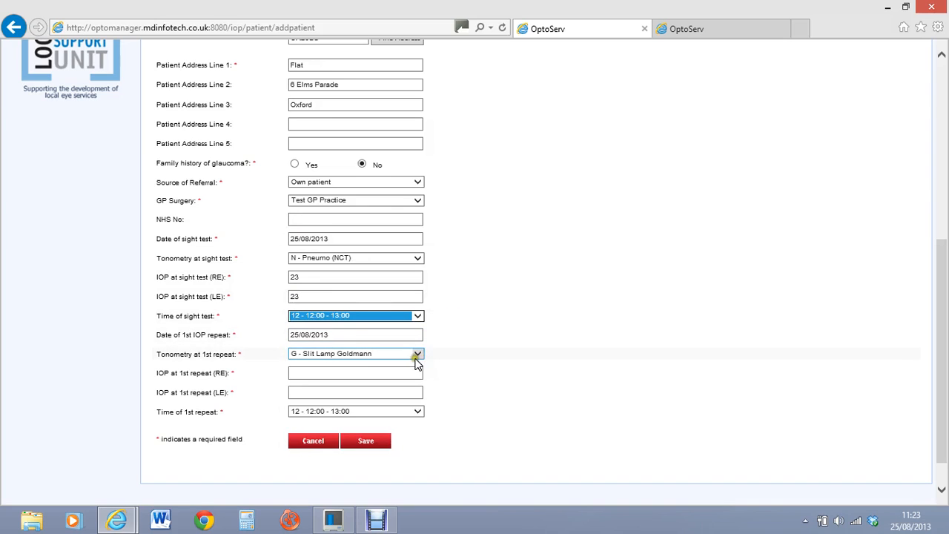
Step: Enter 19 as the 1st repeat right-eye IOP and move to the left-eye field
click(340, 371)
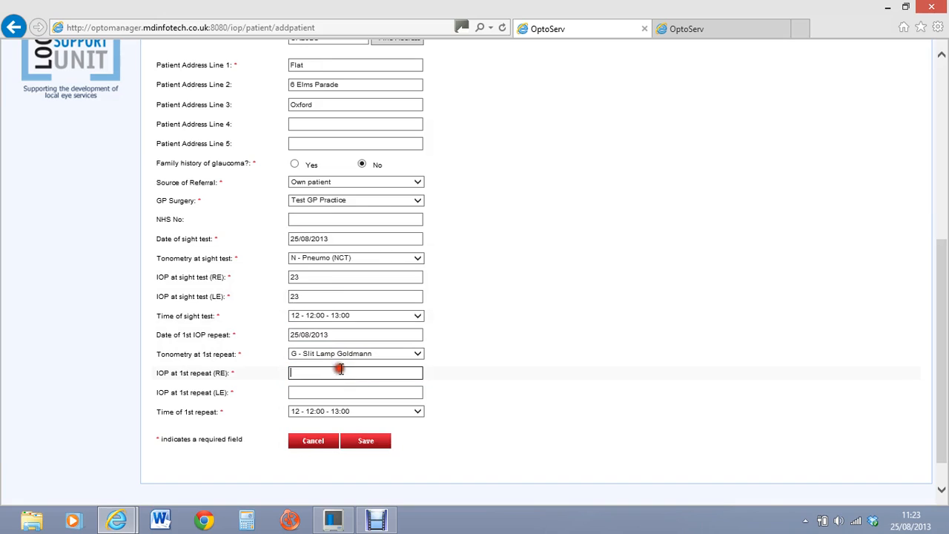
text(19)
click(325, 389)
text(19)
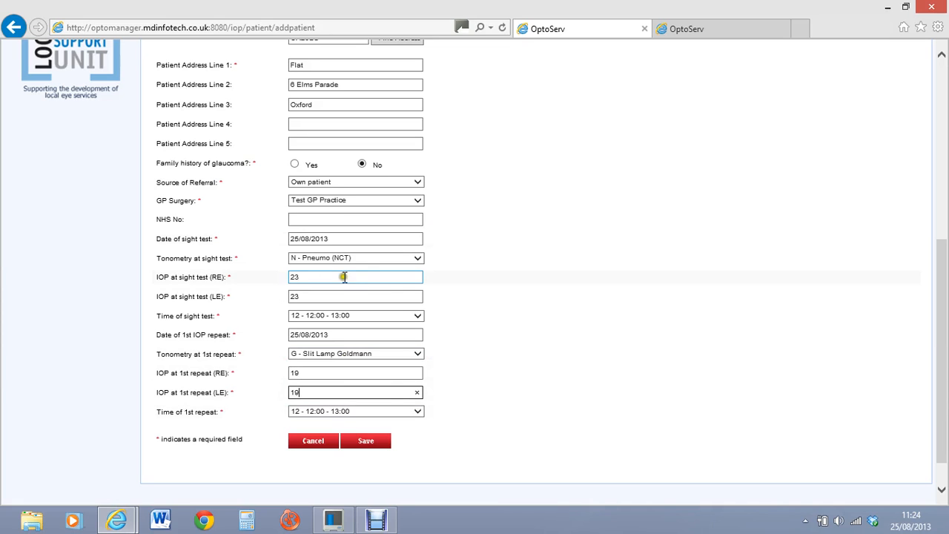
Step: Change both sight-test IOPs to 20 to trigger the over-21 mmHG warning
click(313, 277)
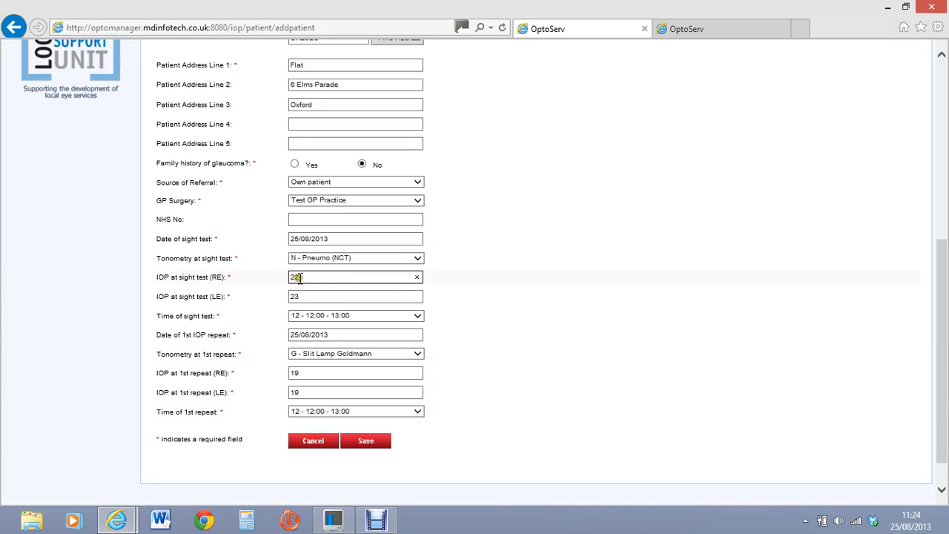
drag(300, 278, 271, 276)
text(20)
click(267, 293)
drag(302, 296, 280, 294)
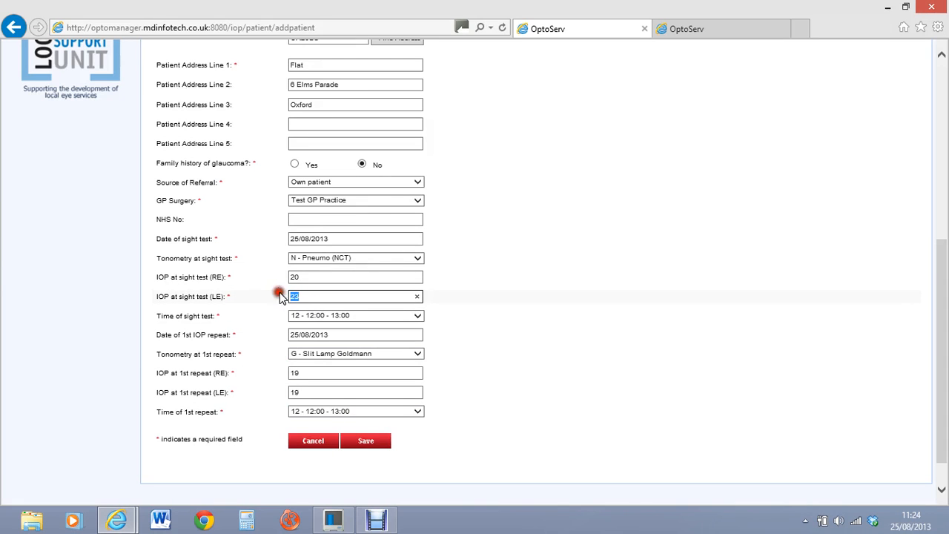
text(20)
click(467, 323)
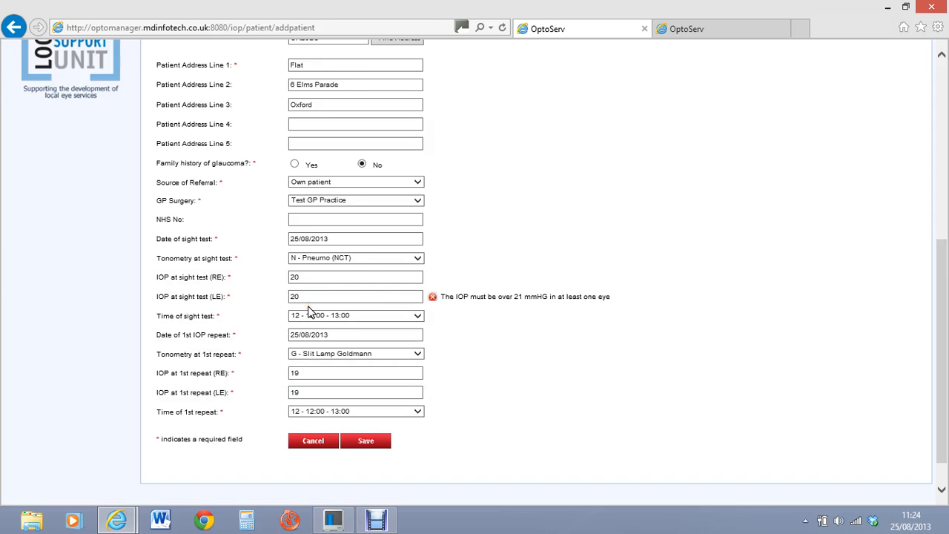
click(473, 317)
Step: Restore the right-eye sight-test IOP to 23
double_click(320, 277)
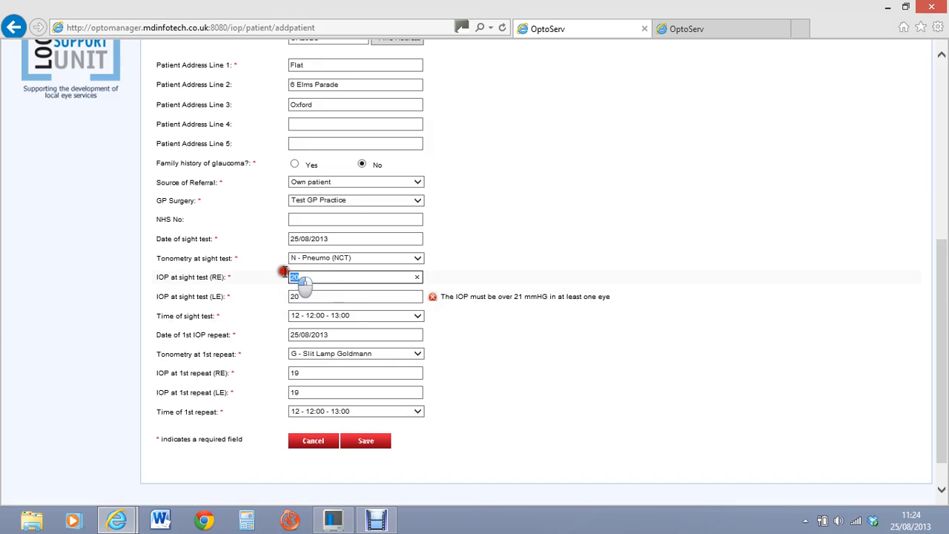
text(23)
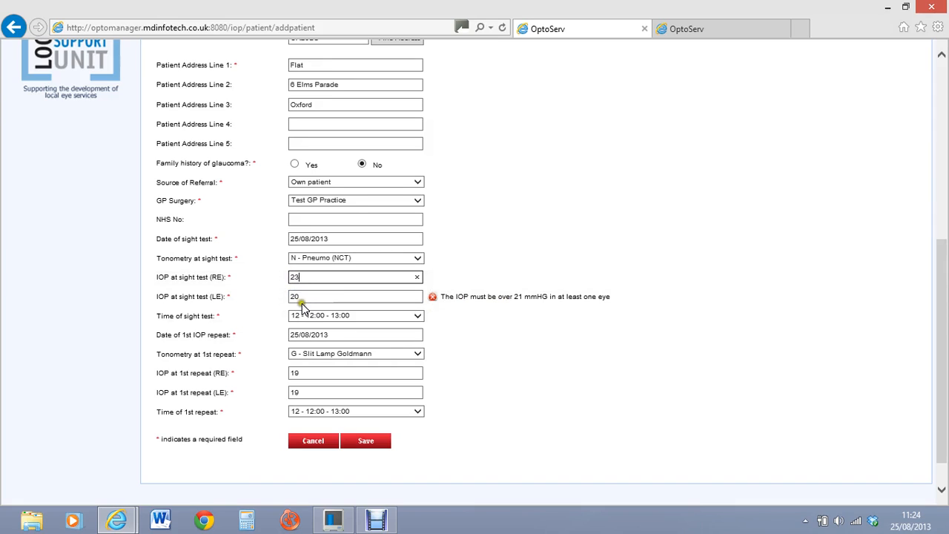
key(Tab)
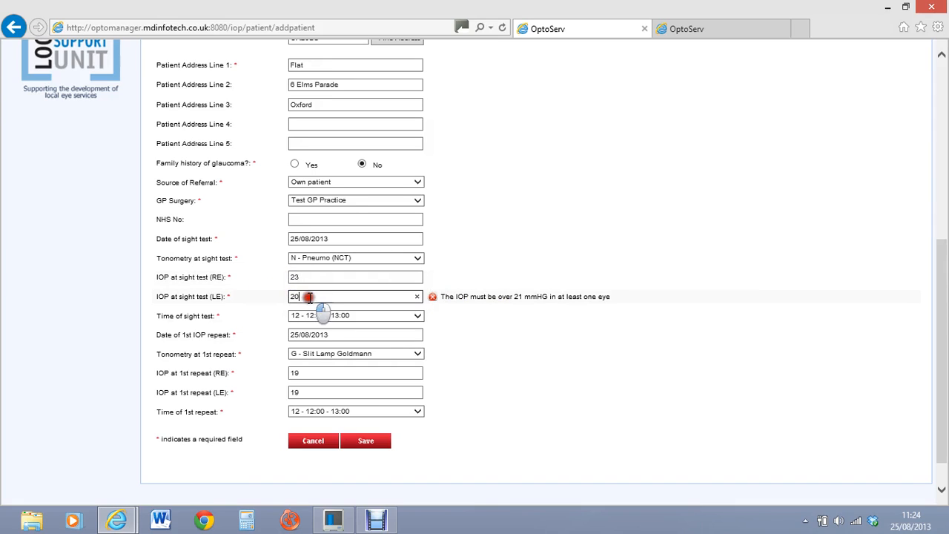
Step: Enter 23 for the left-eye sight-test IOP and save the new patient
text(23)
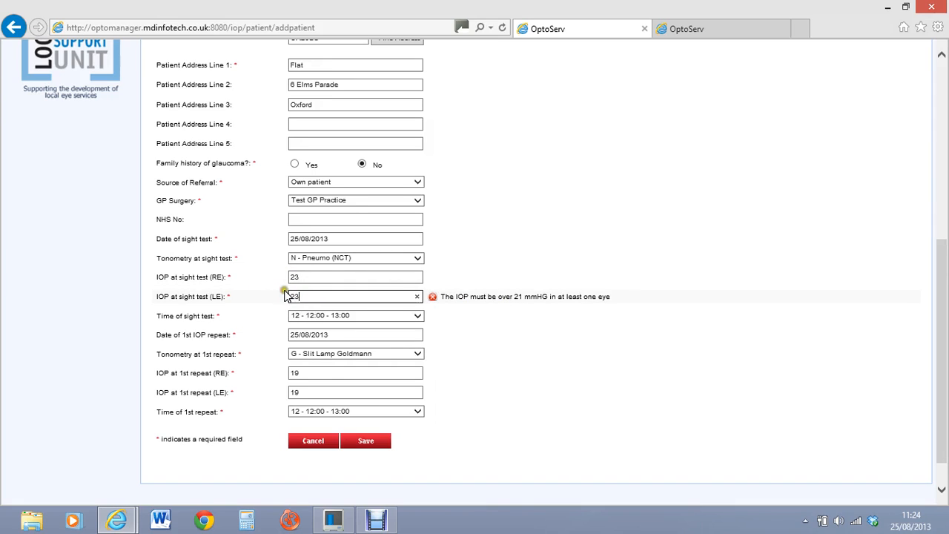
click(382, 445)
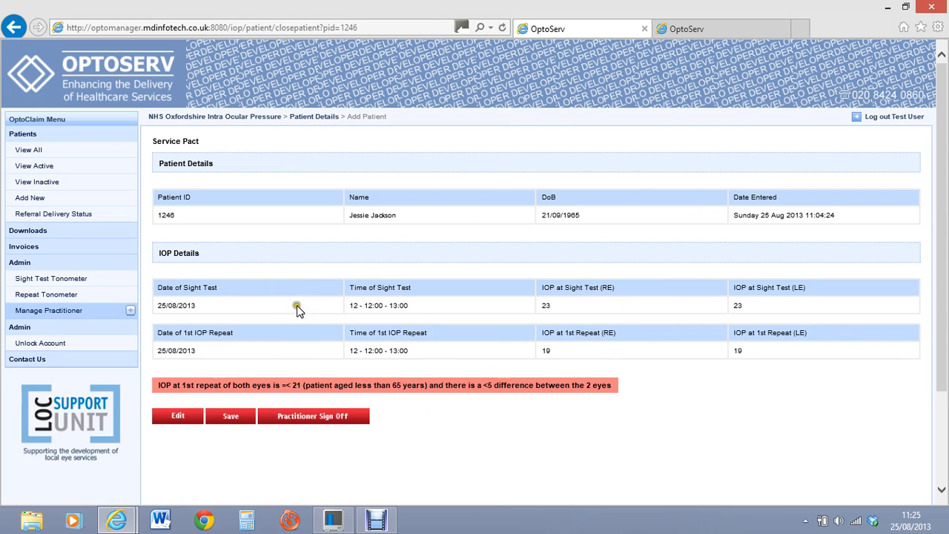
click(230, 416)
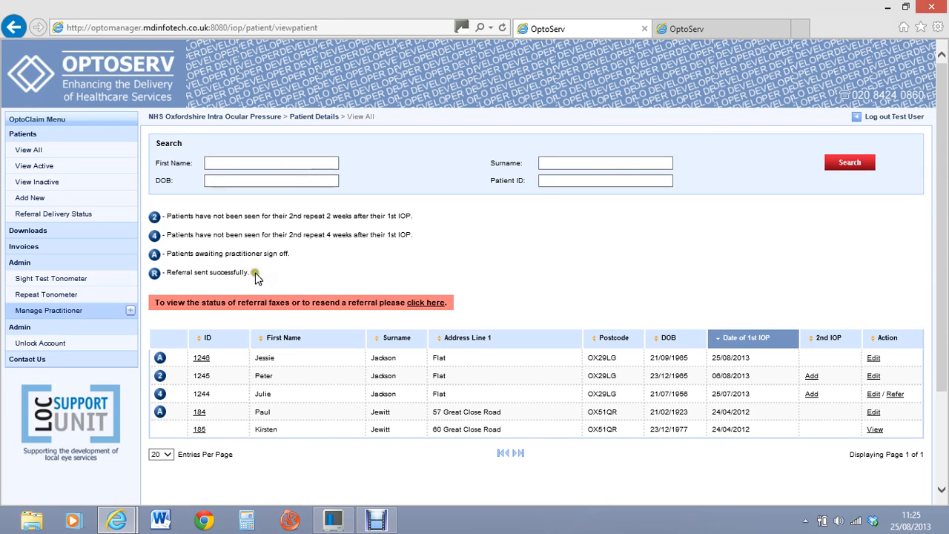
click(874, 359)
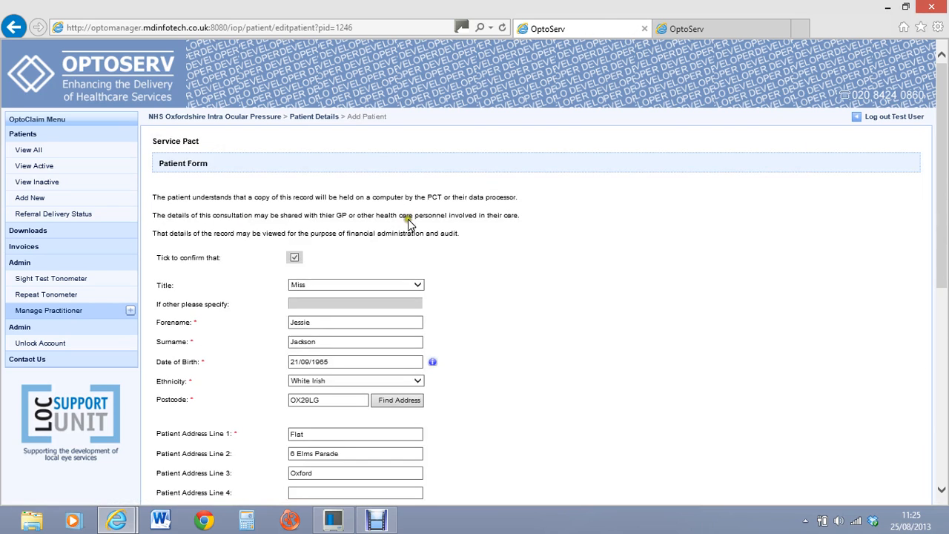
drag(940, 146, 918, 300)
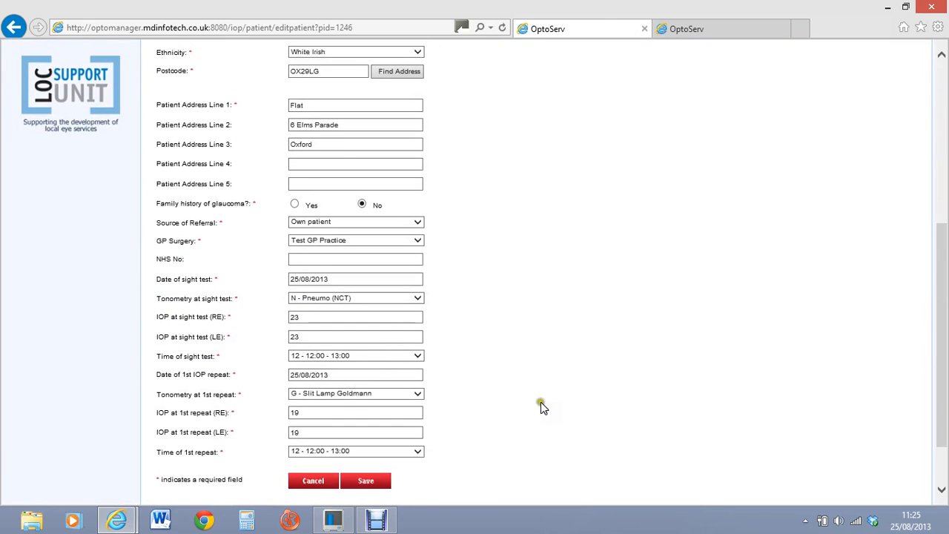
drag(941, 342, 902, 390)
click(366, 411)
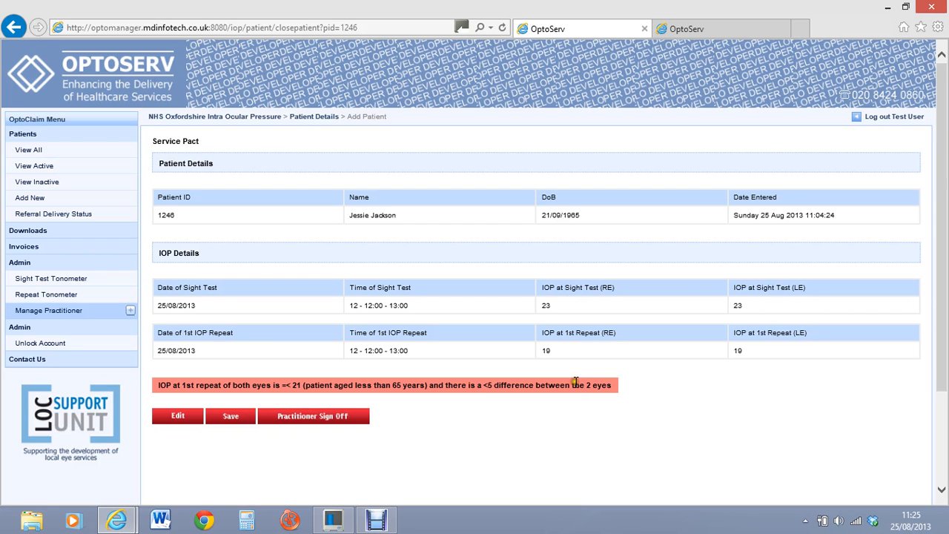
Step: Choose the signing practitioner, enter their sign-off number, and submit the practitioner sign-off
click(316, 417)
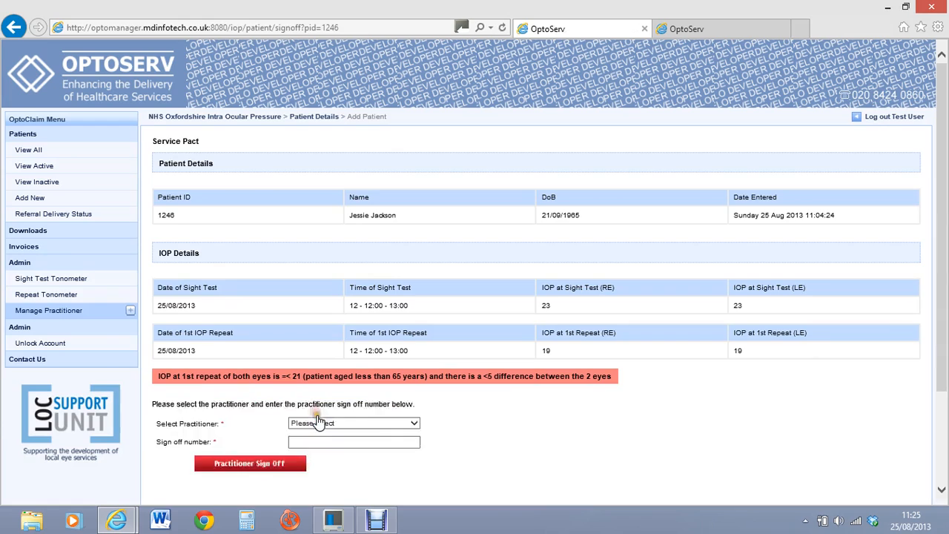
click(412, 423)
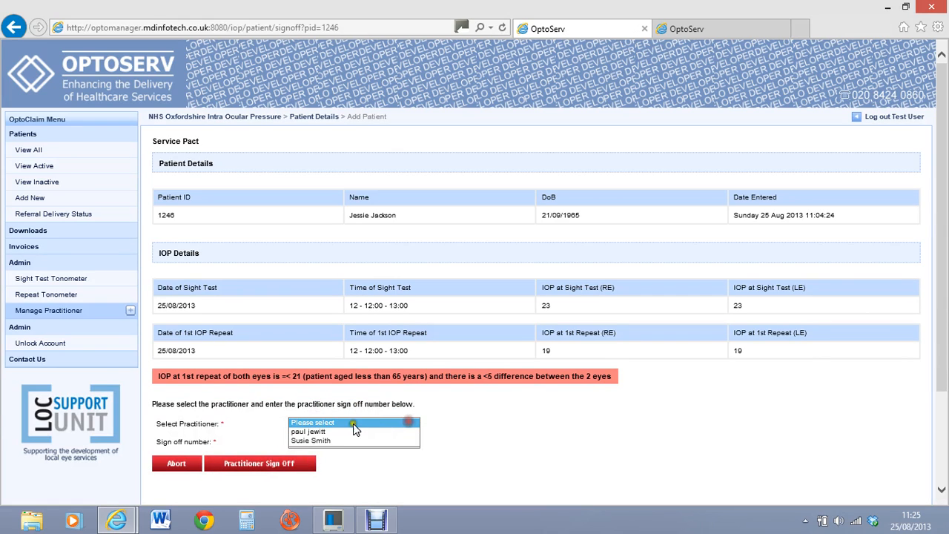
click(334, 440)
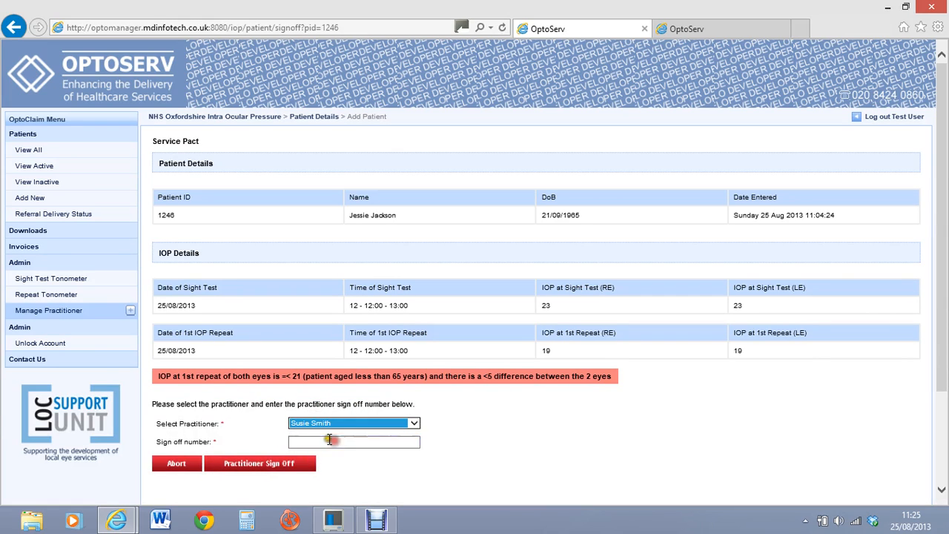
click(316, 441)
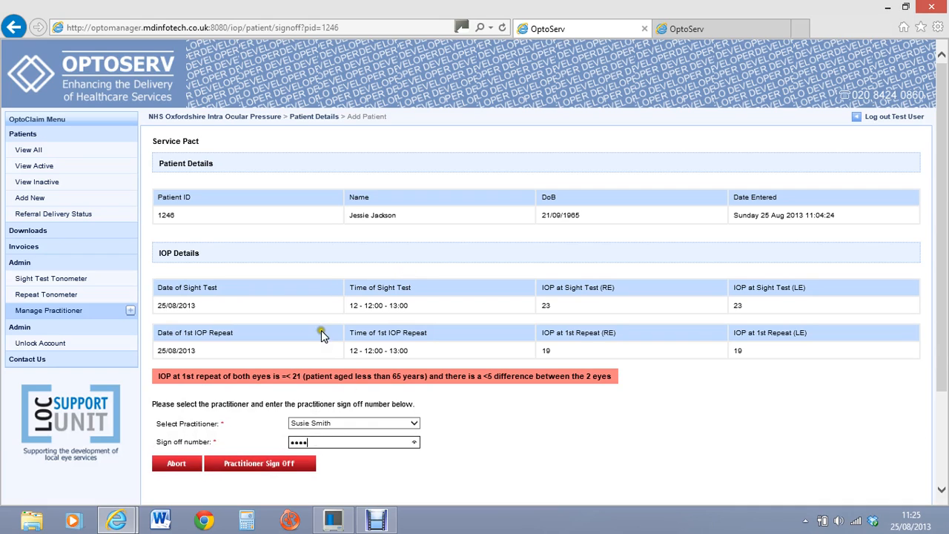
click(260, 465)
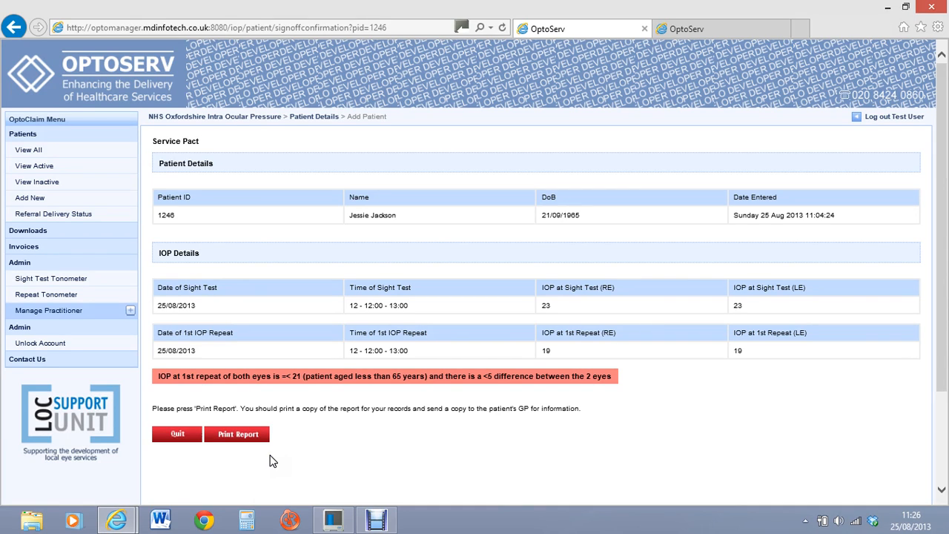
Step: Open the two-page 'No Action Required' Raised Eye Pressure report, scroll through it, and return to OptoServ
click(251, 445)
click(231, 435)
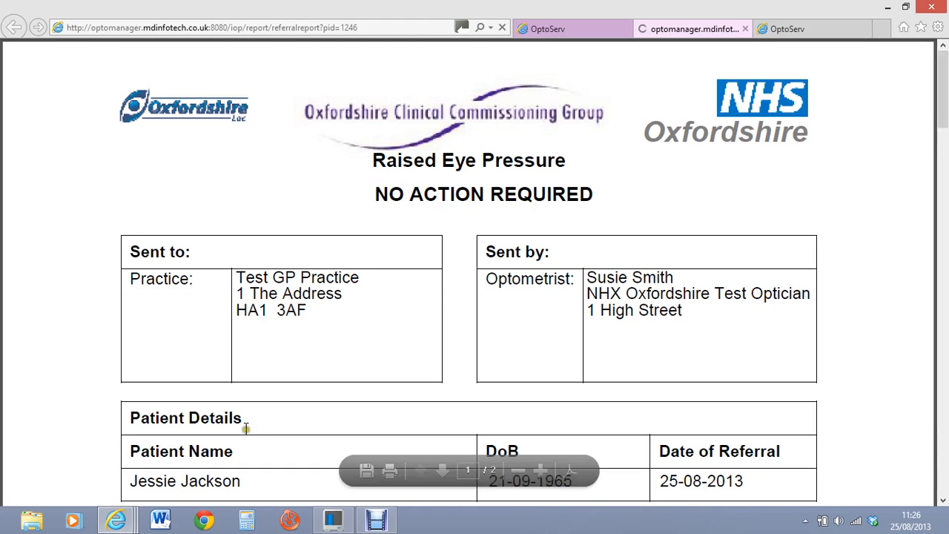
drag(942, 94, 928, 189)
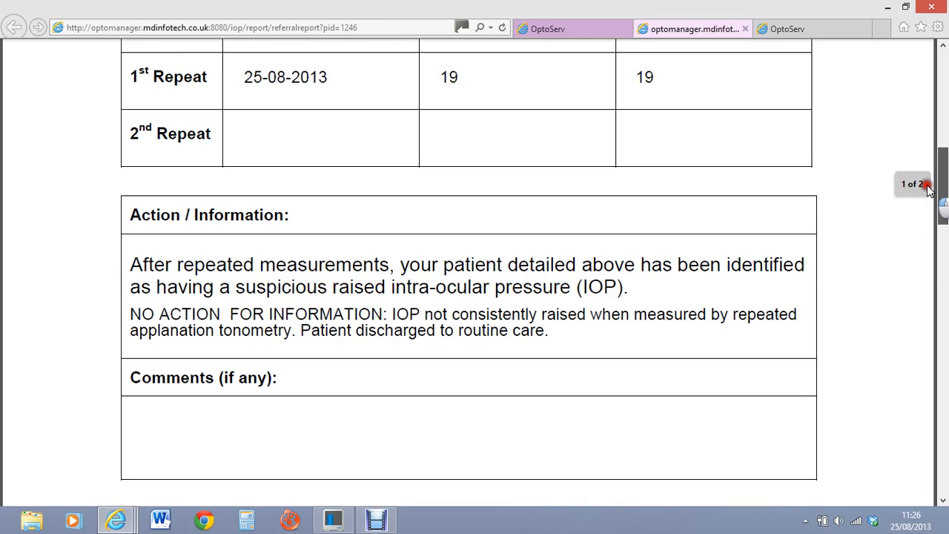
drag(928, 189, 928, 193)
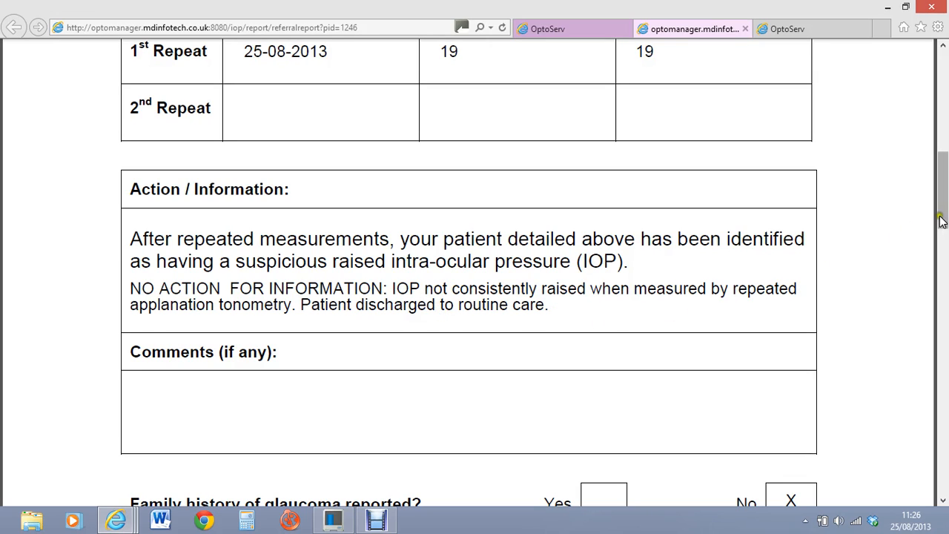
click(932, 283)
drag(933, 282, 924, 83)
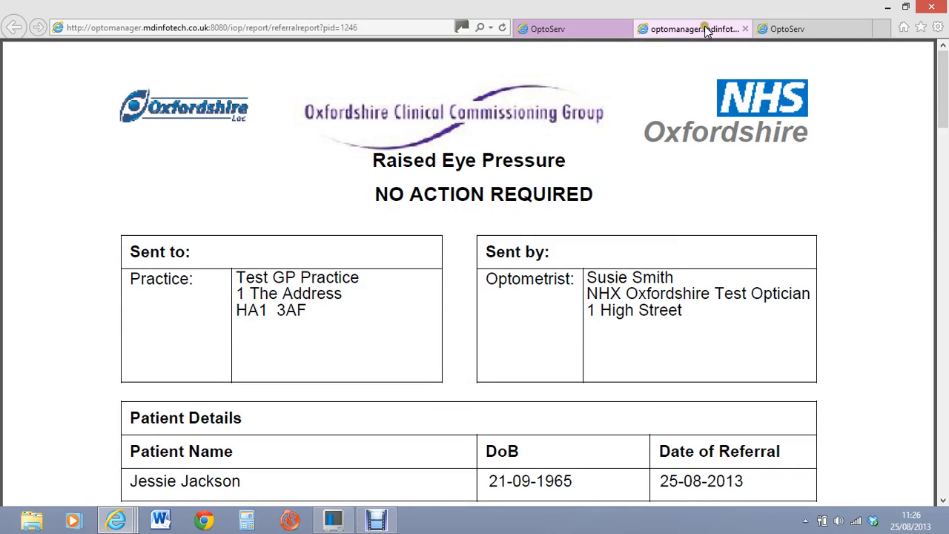
click(604, 33)
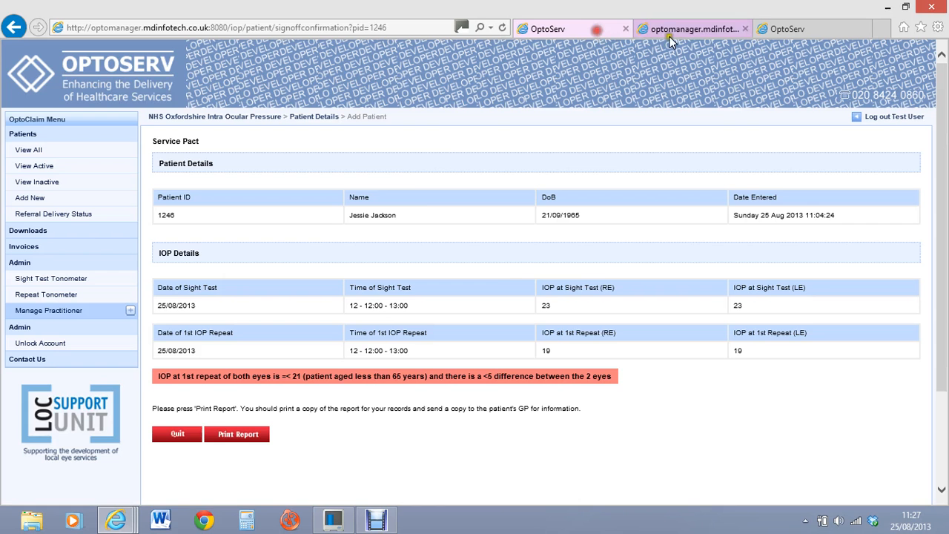
Step: Close the referral report tab and view the active and inactive patient lists
click(663, 29)
click(744, 29)
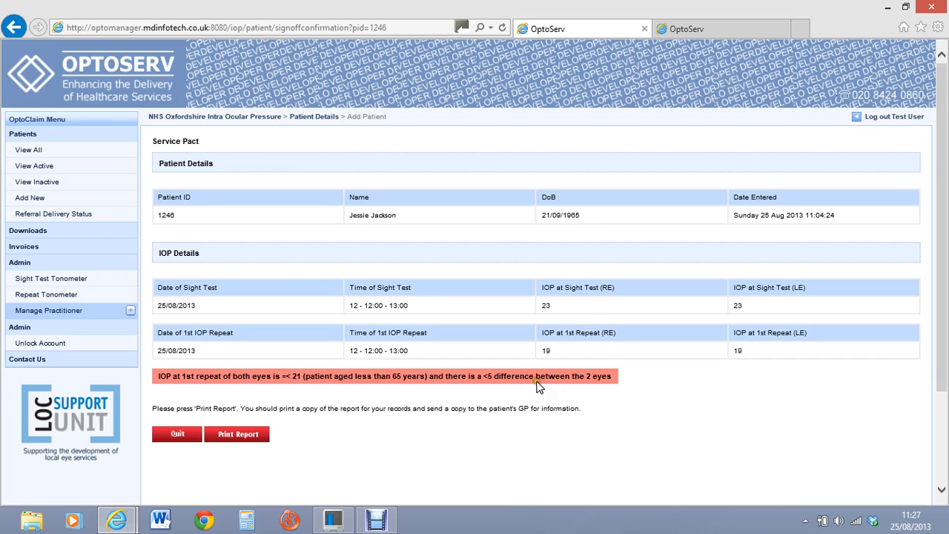
click(43, 167)
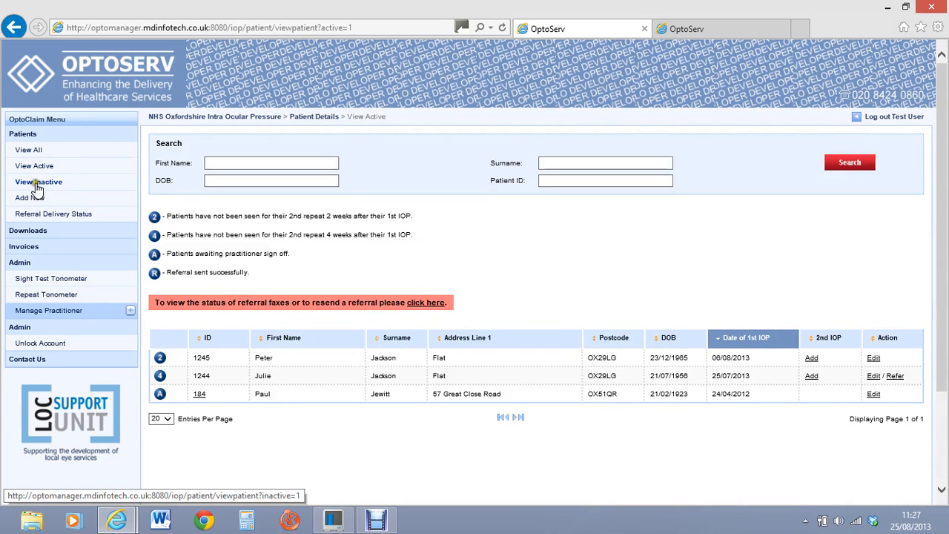
click(35, 185)
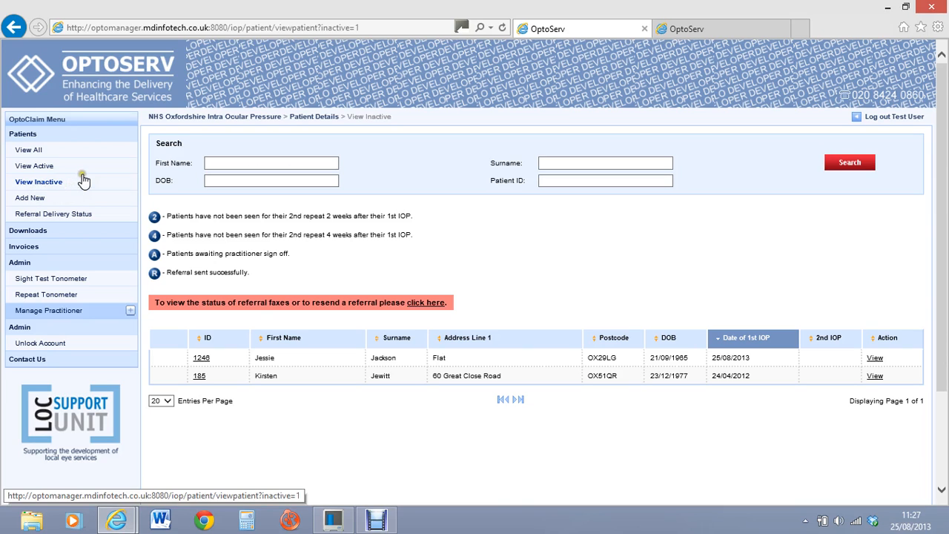
Step: List all five patients; the signed-off patient now offers only a View action
click(40, 156)
click(46, 152)
click(24, 138)
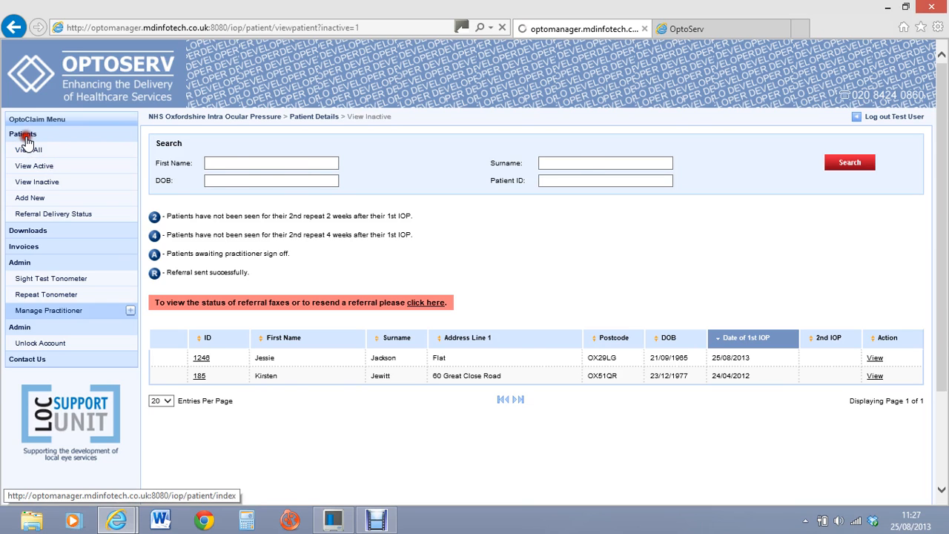
click(28, 147)
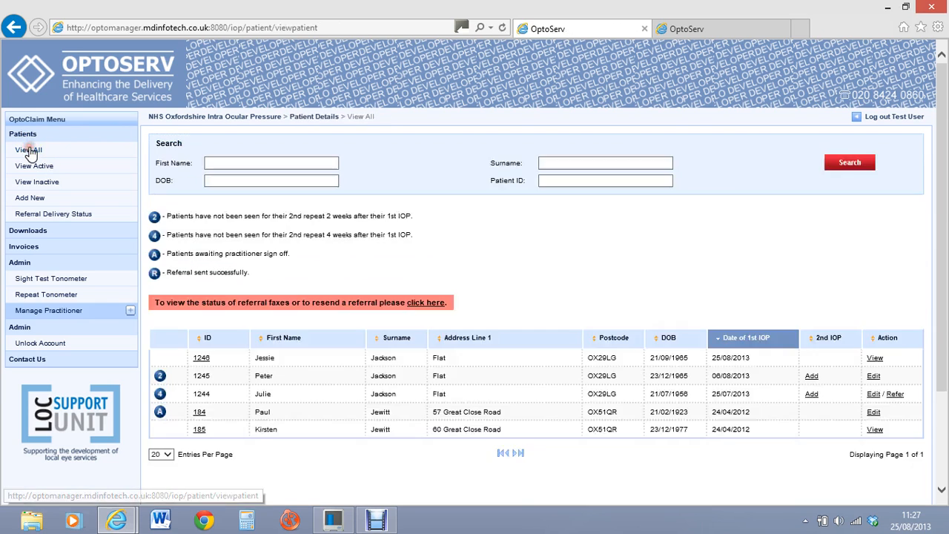
click(235, 433)
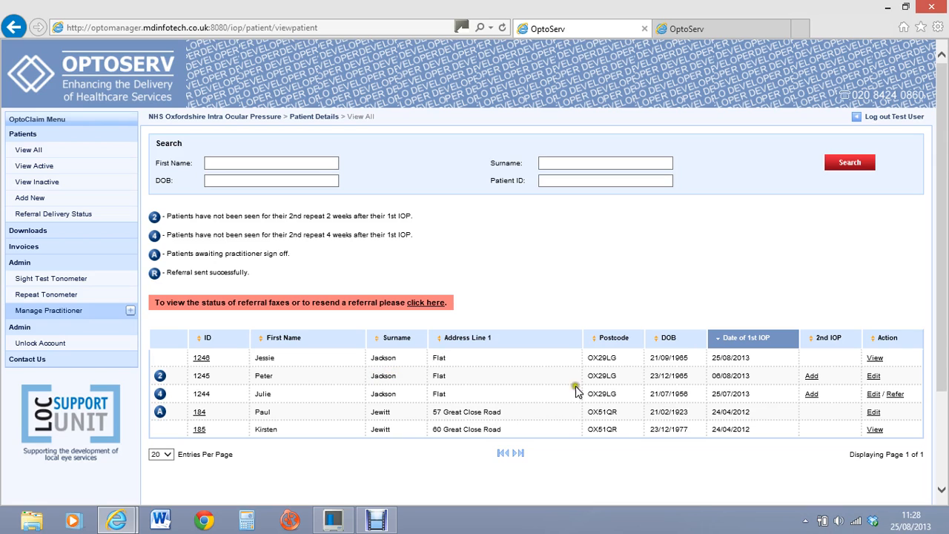
Step: Open the overdue 2nd-repeat patient's record and review its 1st-repeat right and left IOP fields
click(873, 376)
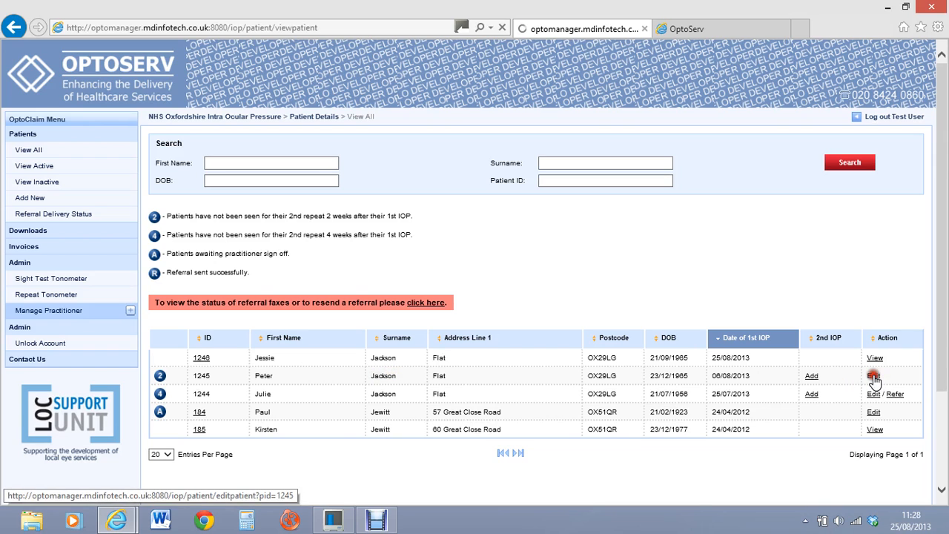
drag(943, 94, 907, 283)
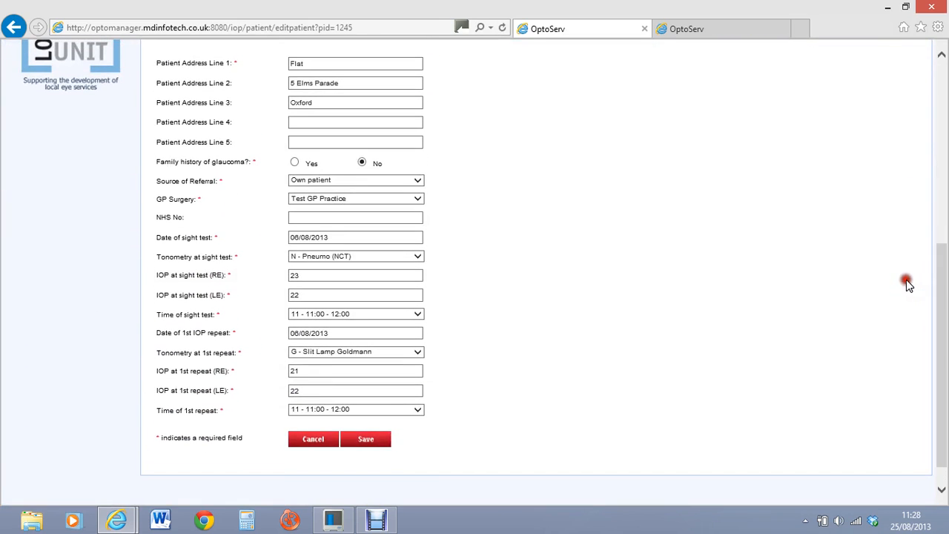
click(337, 376)
click(330, 386)
click(385, 442)
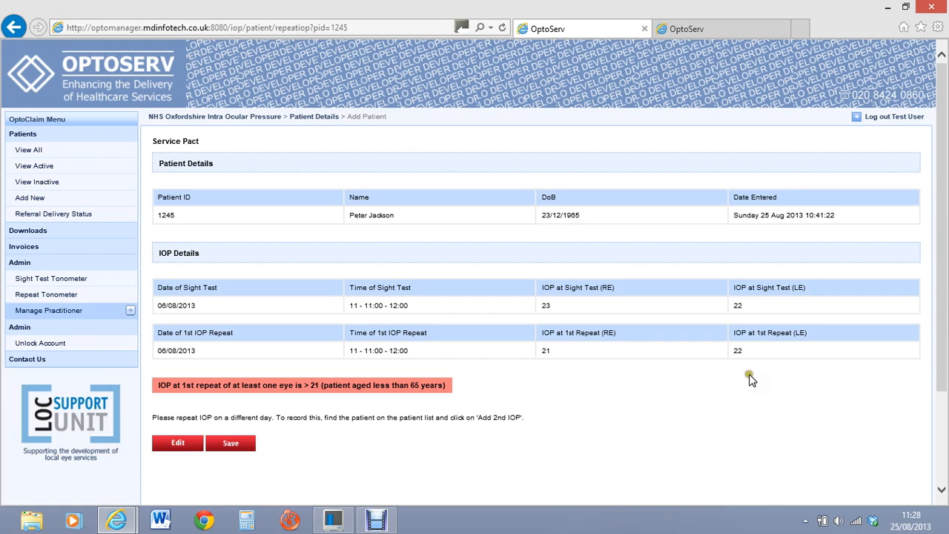
Step: Adjust the repeat form entries and save the 1st IOP repeat record
click(738, 371)
click(733, 356)
click(736, 357)
click(733, 357)
click(733, 367)
click(725, 364)
click(710, 342)
click(250, 444)
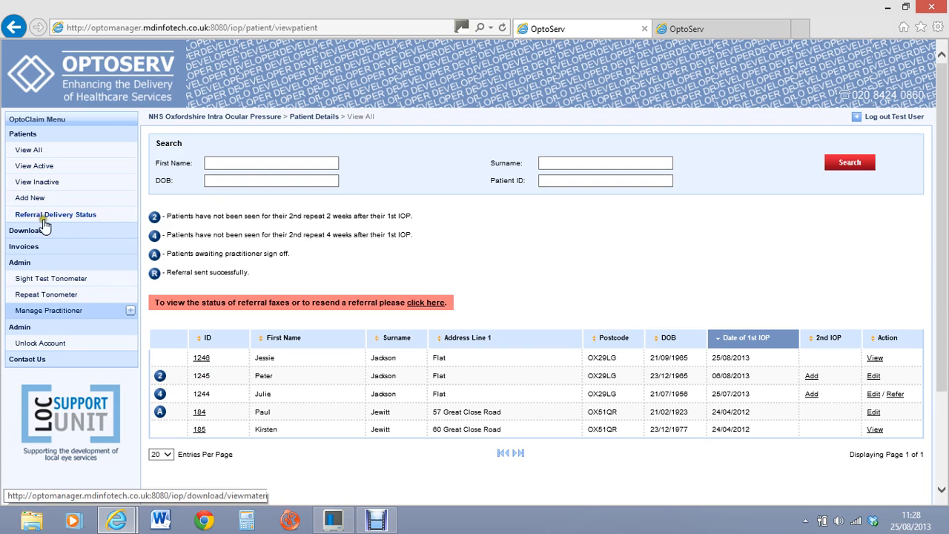
Step: List active patients, check referral fax status, and open the two-week-overdue patient's Add 2nd IOP Form
click(42, 167)
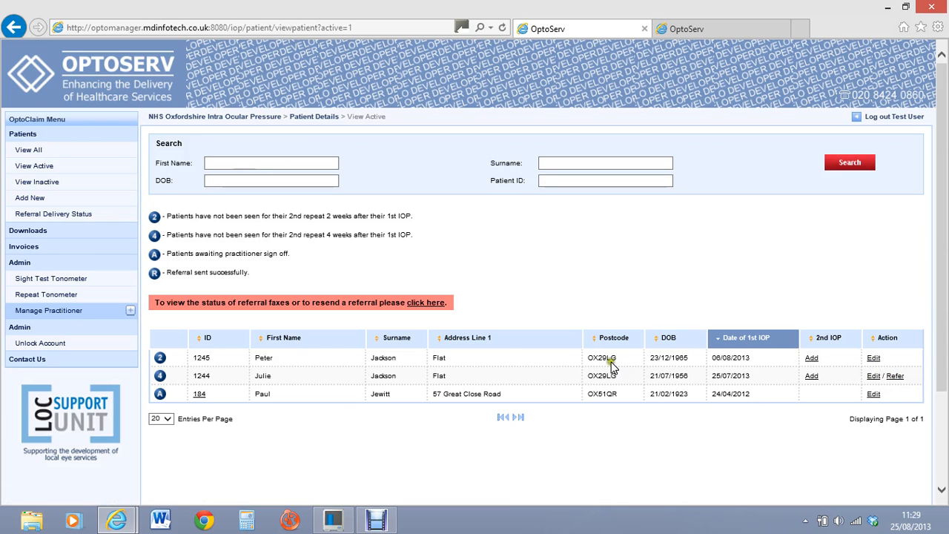
click(394, 360)
click(423, 304)
click(811, 358)
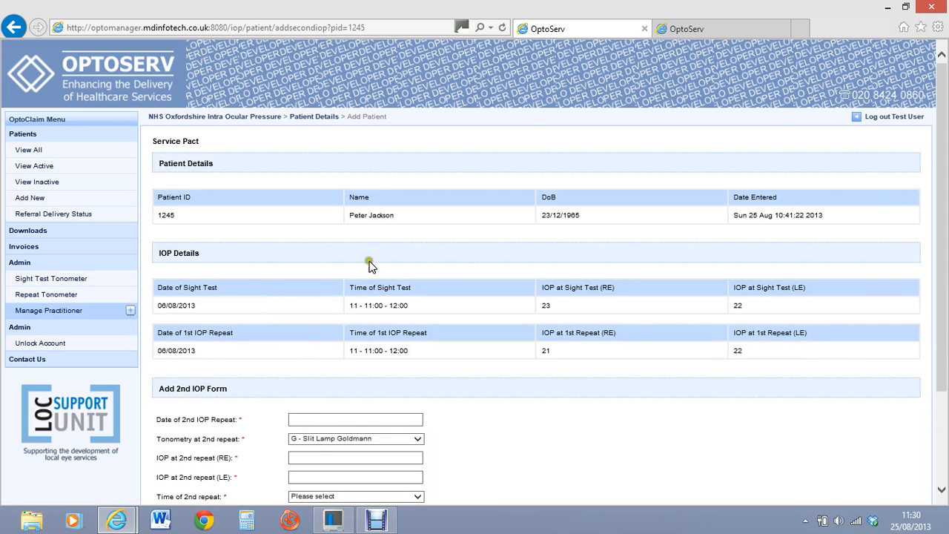
Step: Set the 2nd repeat date to 25/08/2013 and review the tonometry method
drag(940, 227, 938, 312)
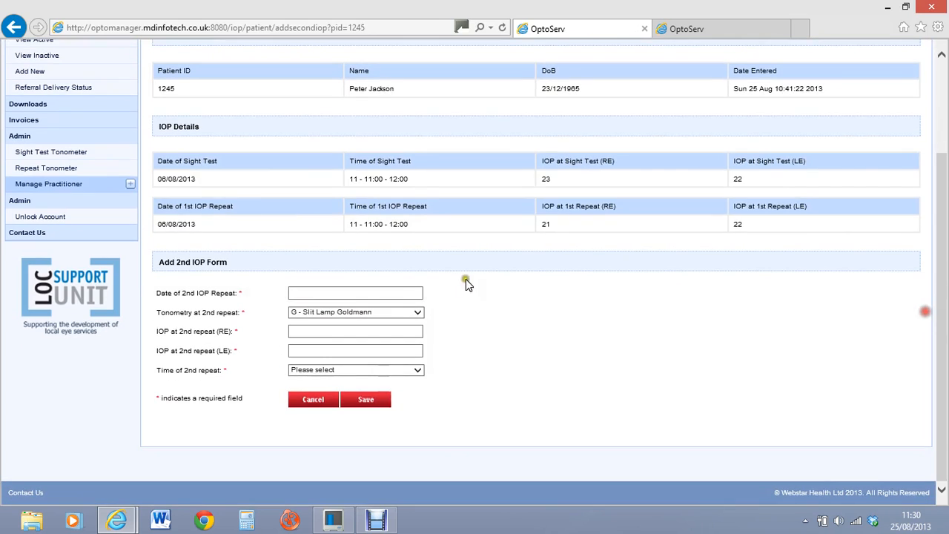
click(319, 293)
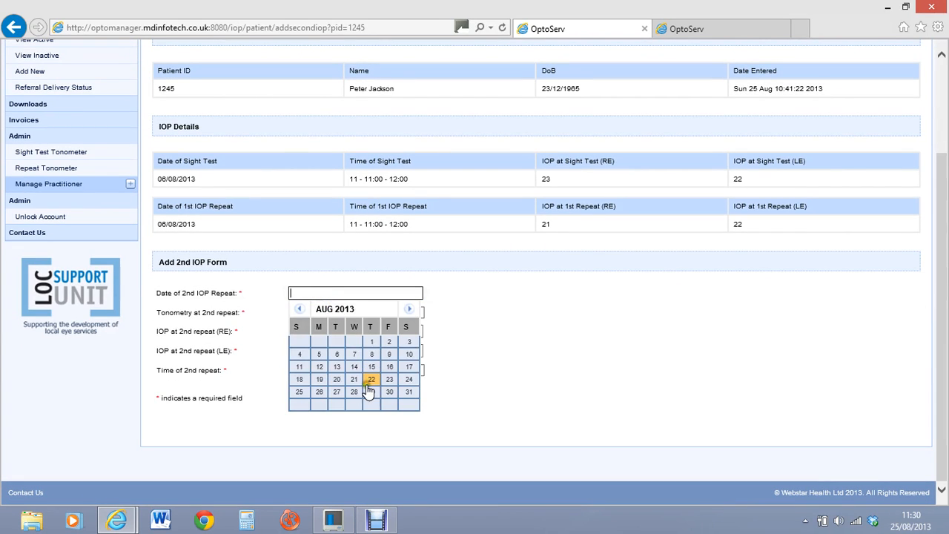
click(300, 391)
click(397, 312)
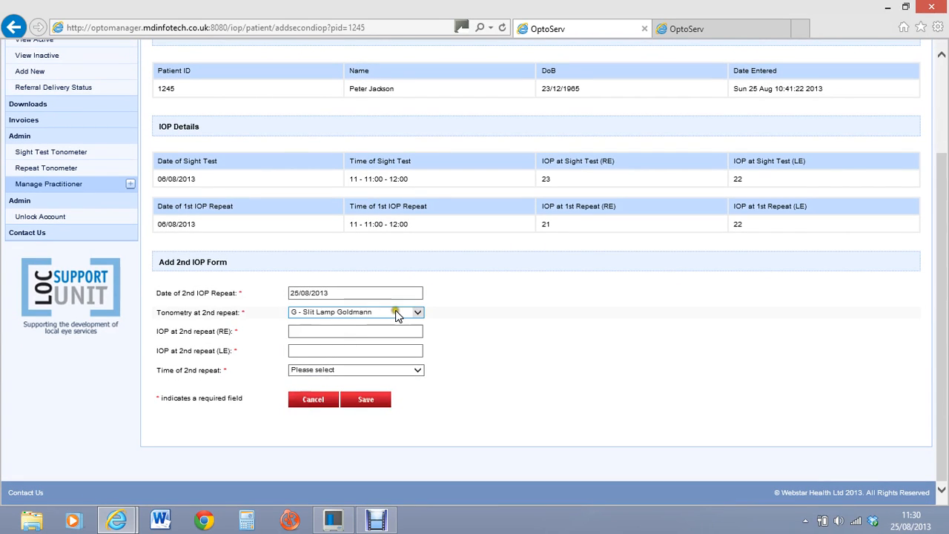
Step: Enter 2nd repeat pressures of 21 for the right eye and 20 for the left eye
click(354, 331)
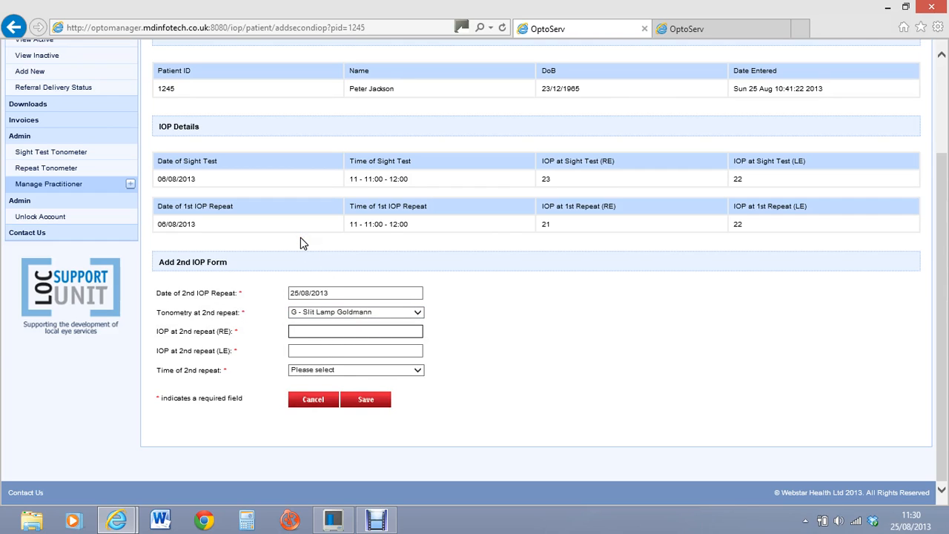
text(22)
key(BackSpace)
key(BackSpace)
text(21)
click(296, 349)
text(20)
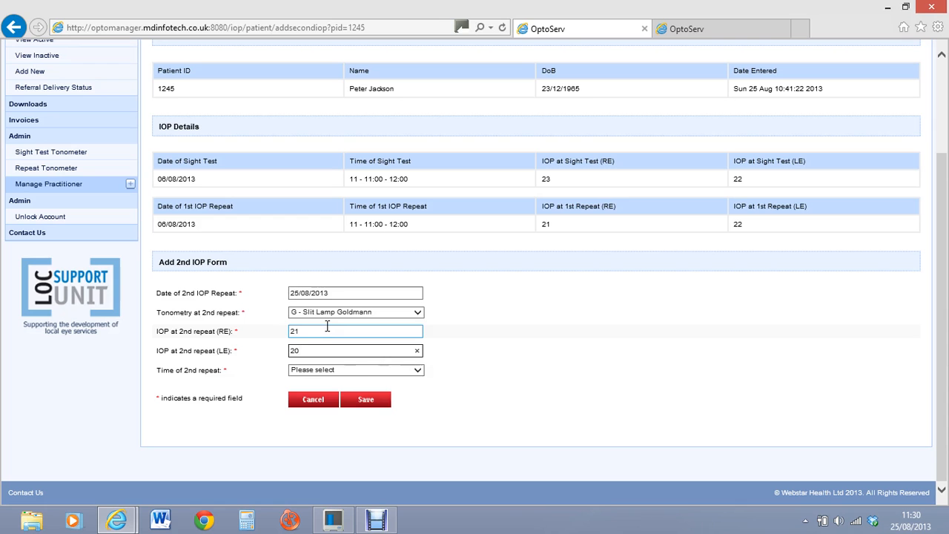
Step: Choose the 12 - 12:00 - 13:00 time slot and save the 2nd IOP repeat
click(417, 369)
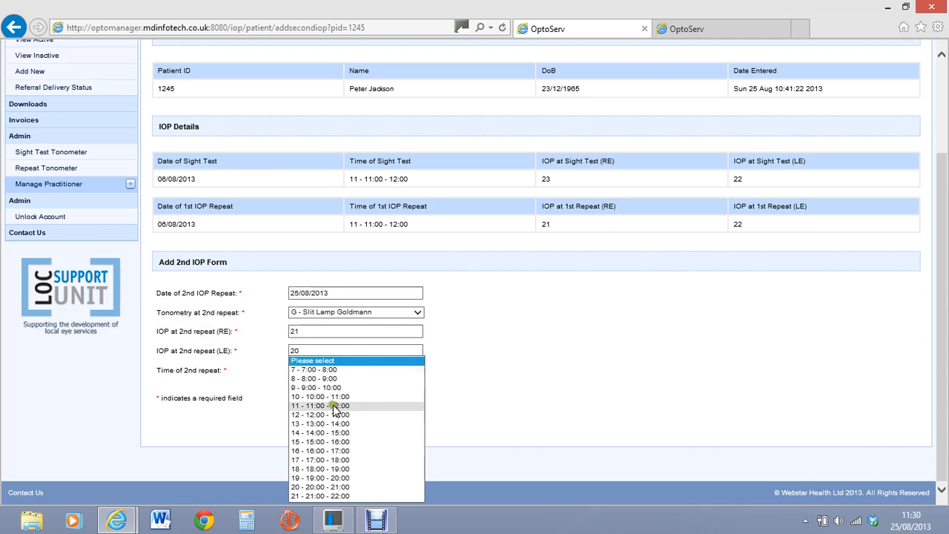
click(411, 393)
scroll(306, 370, down, 3)
click(380, 400)
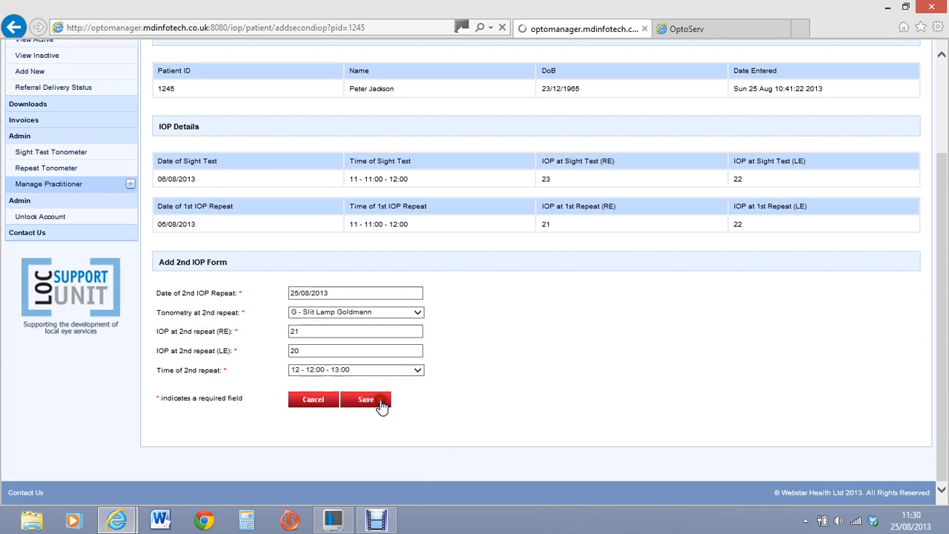
click(216, 456)
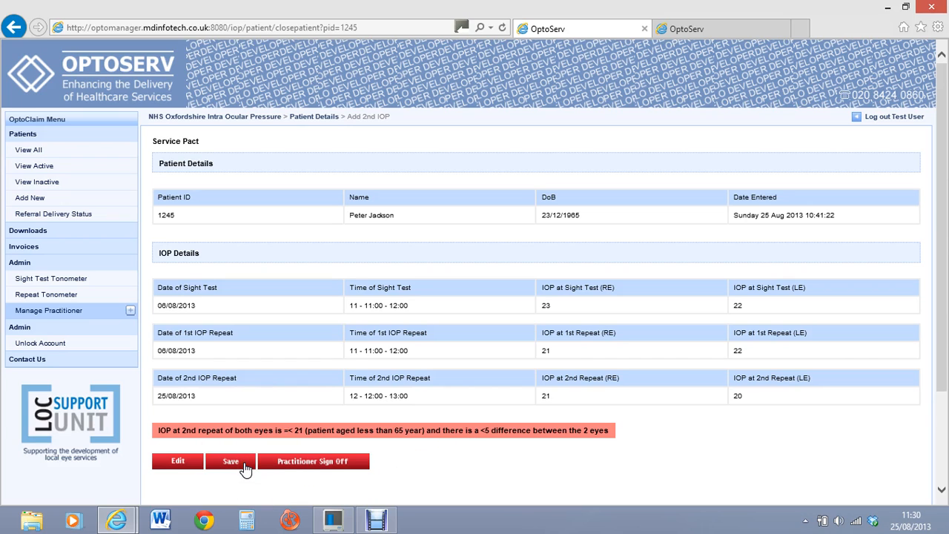
Step: Sign off the 2nd-repeat result under a reselected practitioner with their sign-off number
click(331, 468)
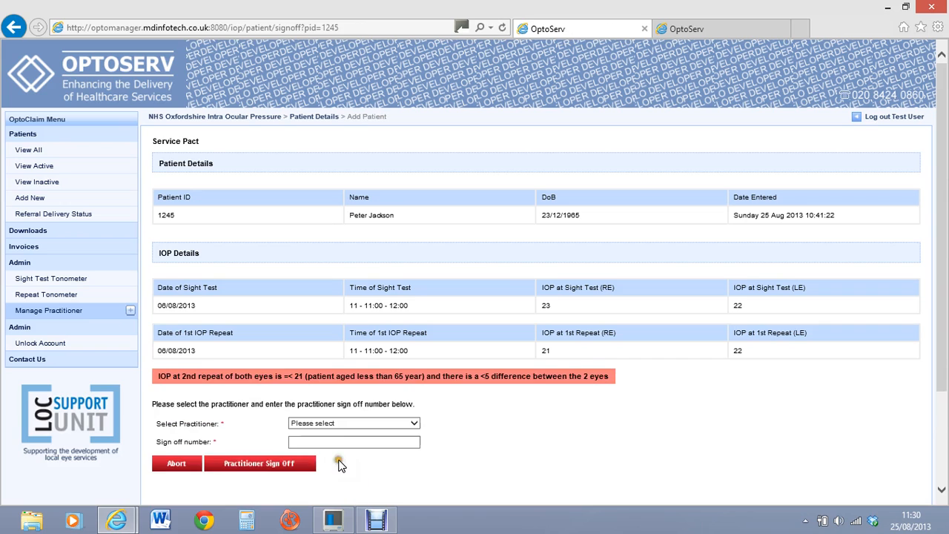
click(415, 424)
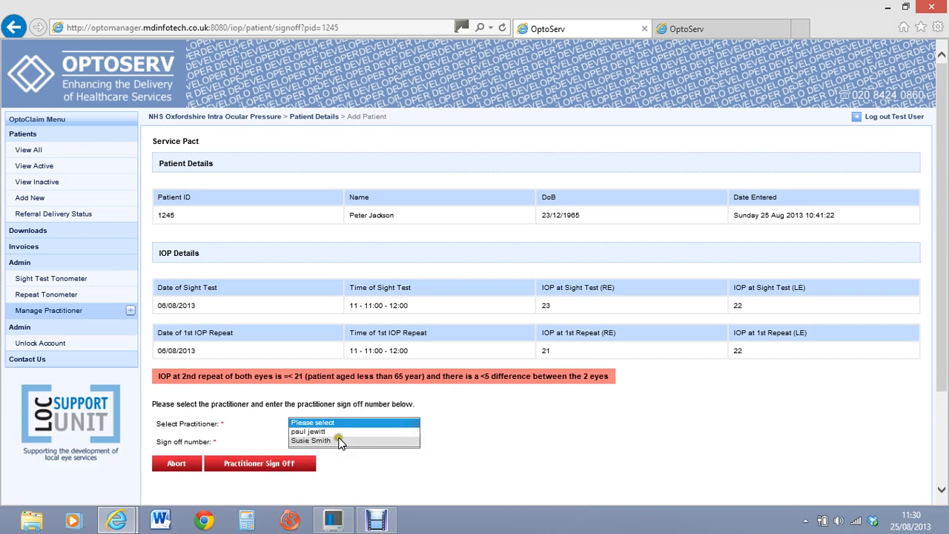
click(341, 431)
click(328, 442)
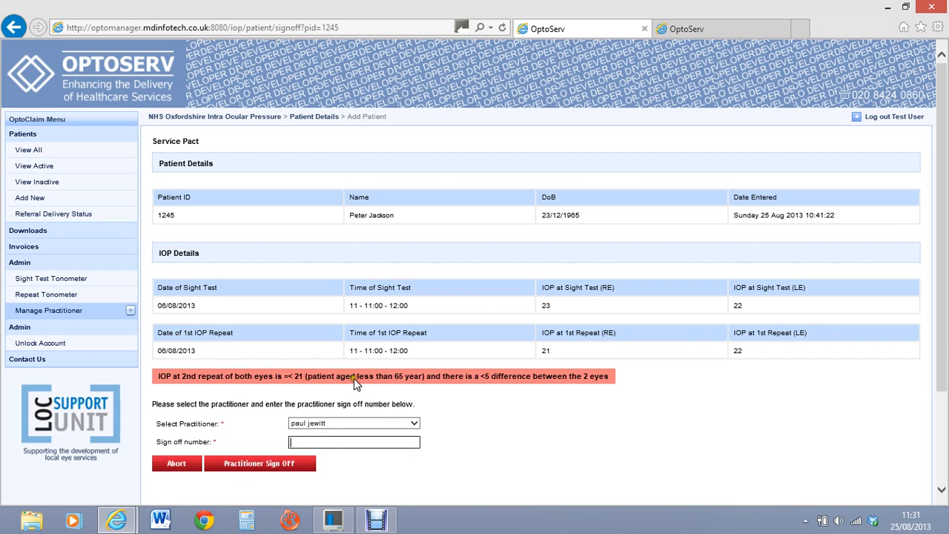
click(416, 423)
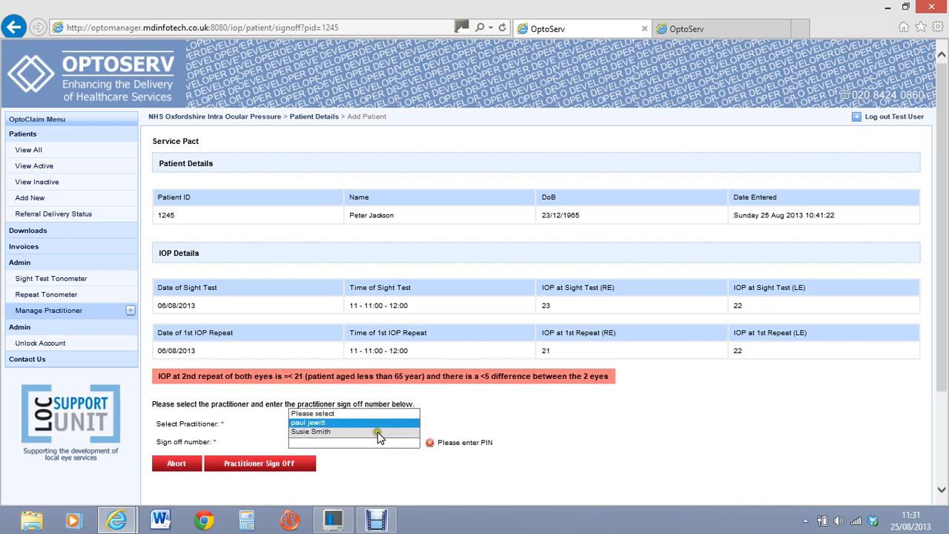
click(377, 432)
click(355, 439)
text(1)
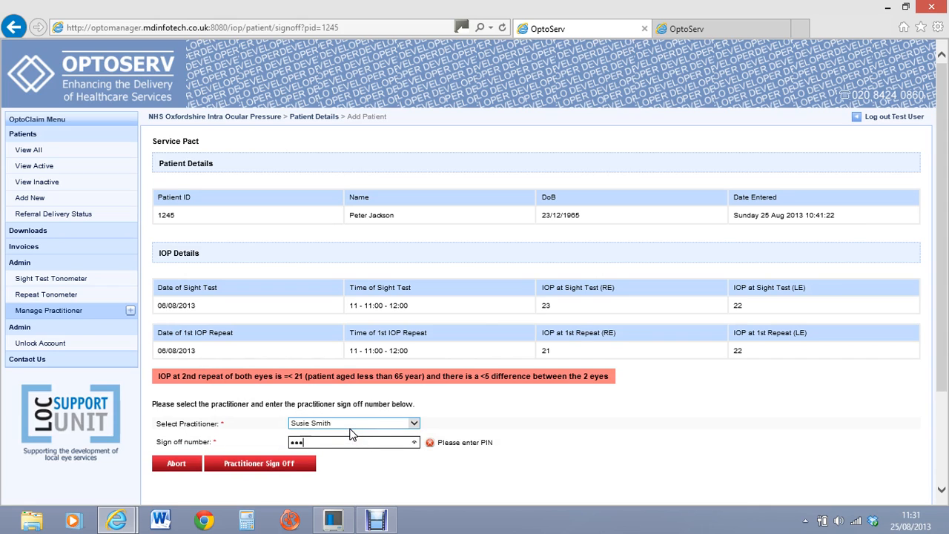
click(301, 467)
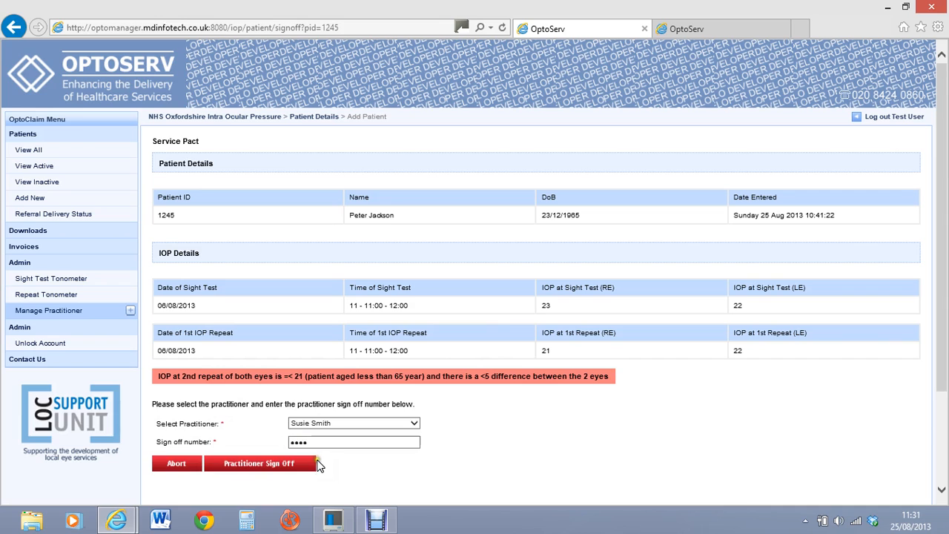
click(315, 467)
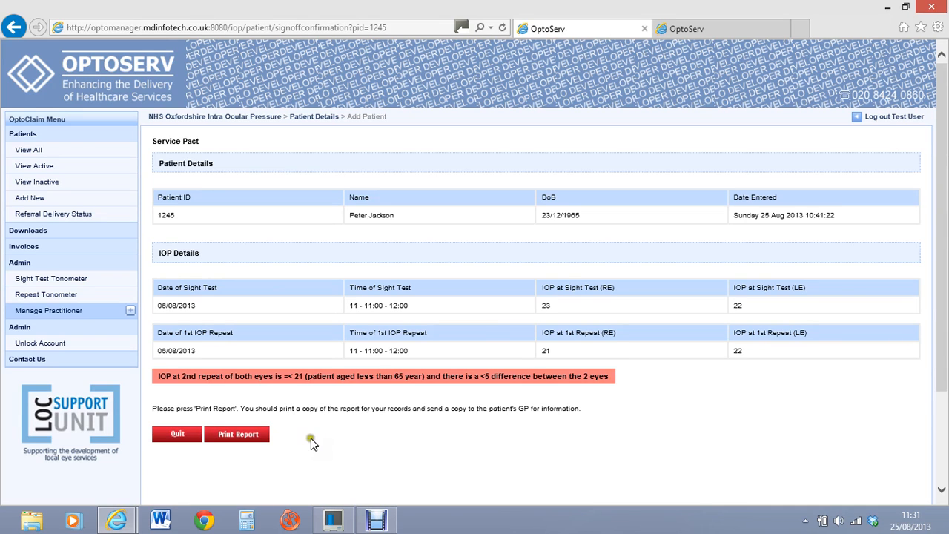
click(245, 436)
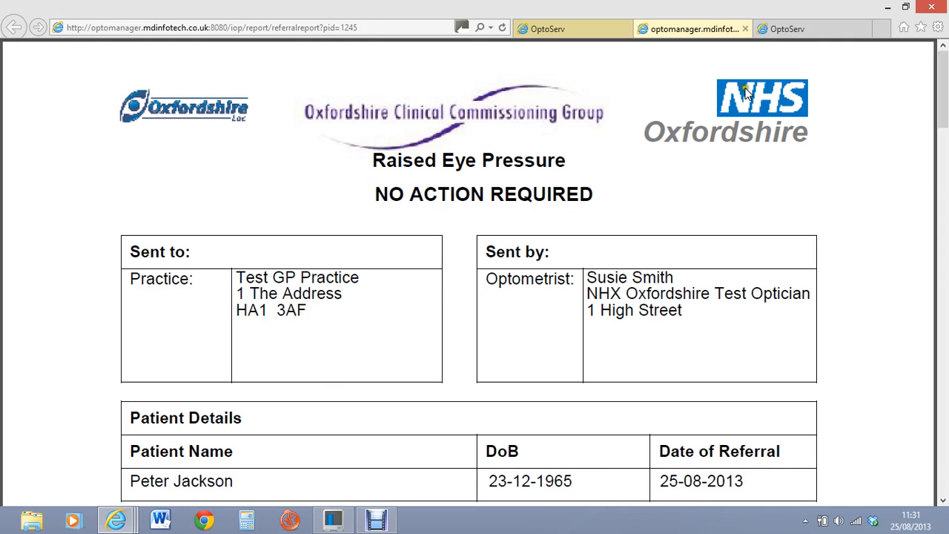
click(746, 29)
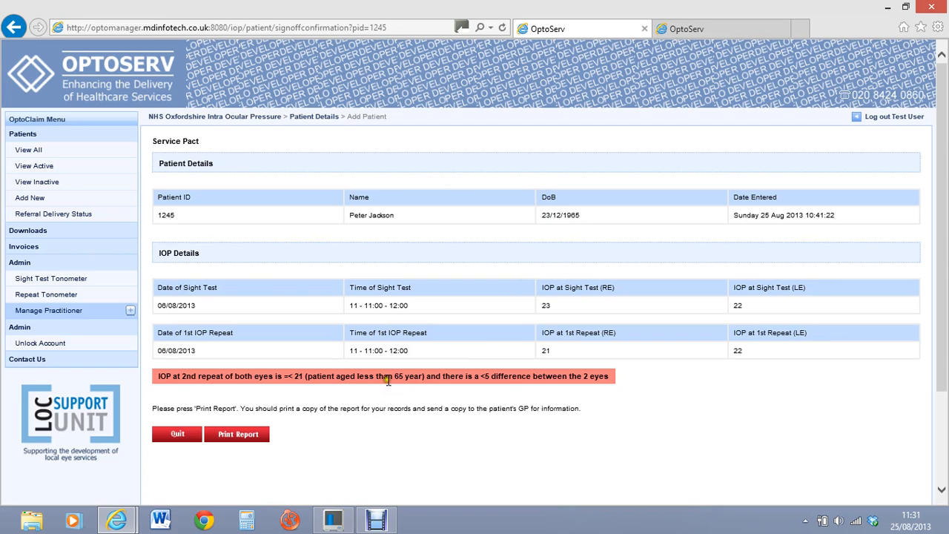
Step: Confirm the signed-off patient appears among inactive patients, then return to the active list
click(34, 165)
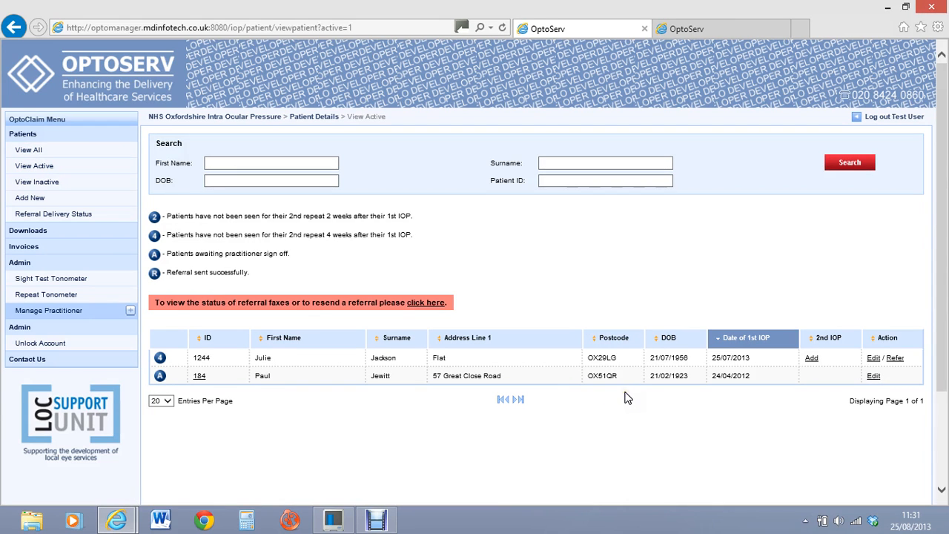
click(37, 181)
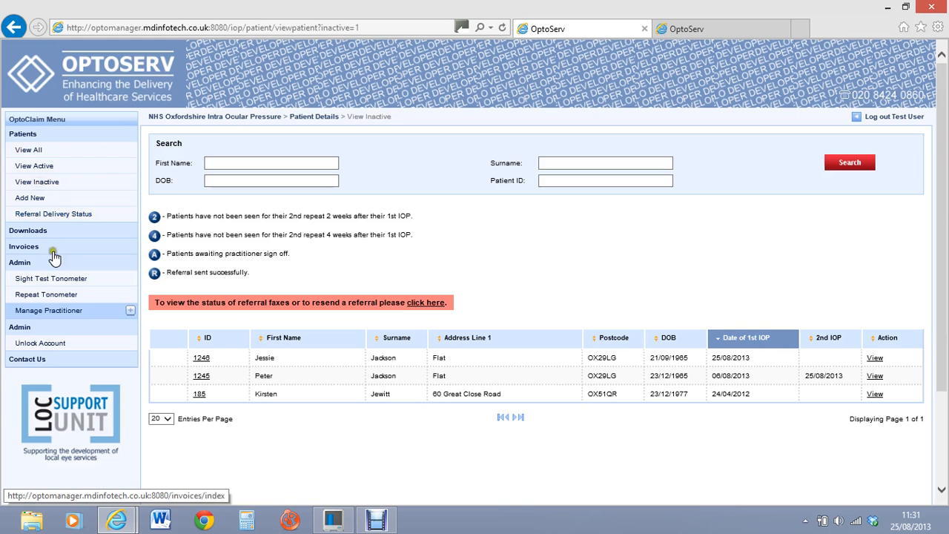
click(43, 165)
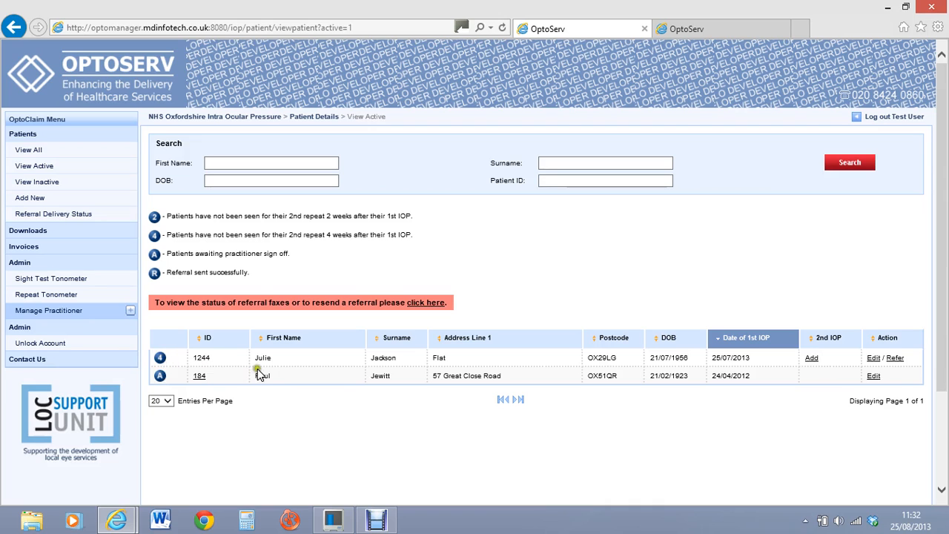
Step: Open the referral form for the patient four weeks overdue for their 2nd IOP repeat
click(812, 359)
click(654, 330)
click(684, 284)
click(800, 307)
Step: Open the 4-week overdue patient's referral form and set sphere +1.00 for both eyes
click(895, 359)
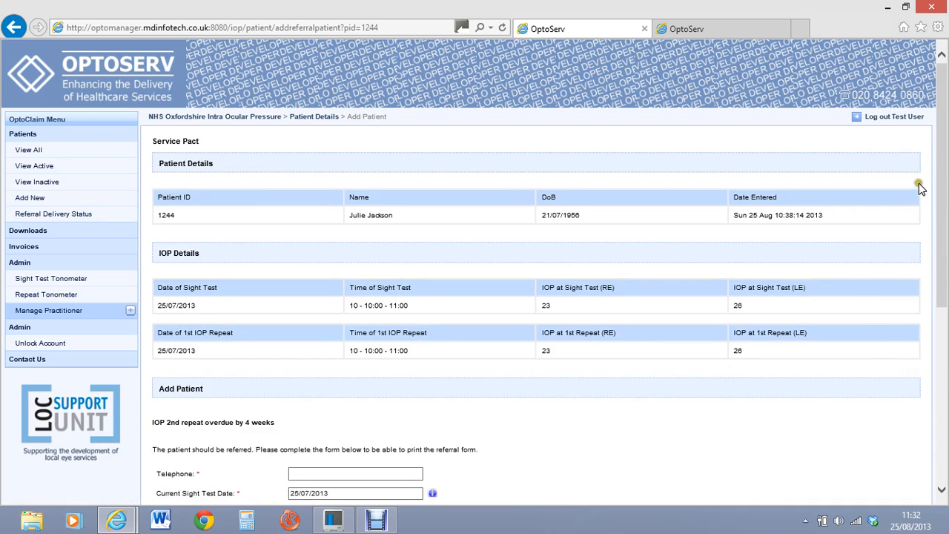
drag(940, 131, 928, 269)
click(329, 202)
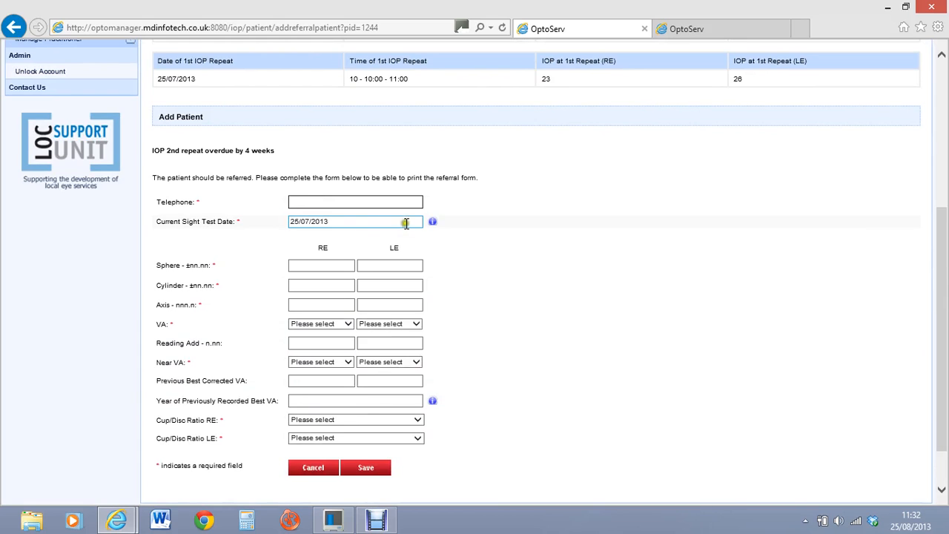
click(303, 270)
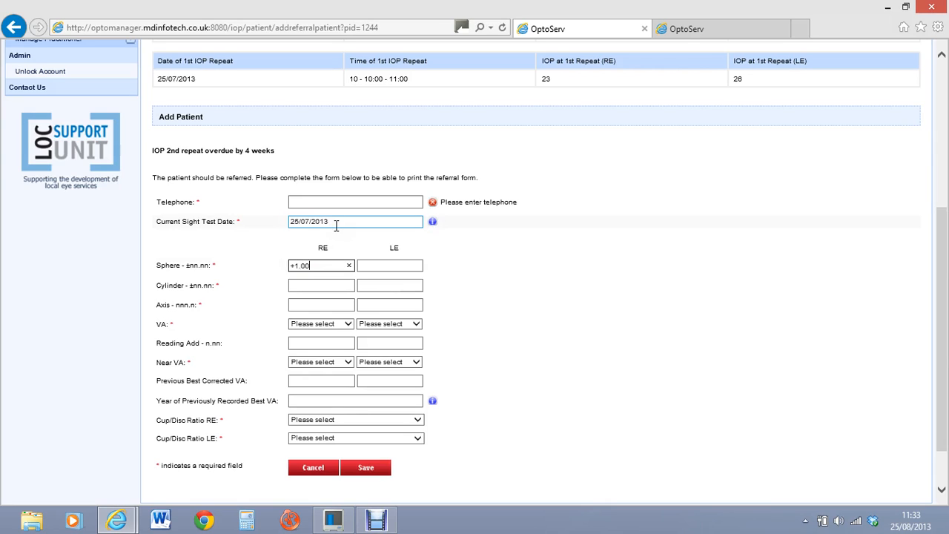
click(377, 264)
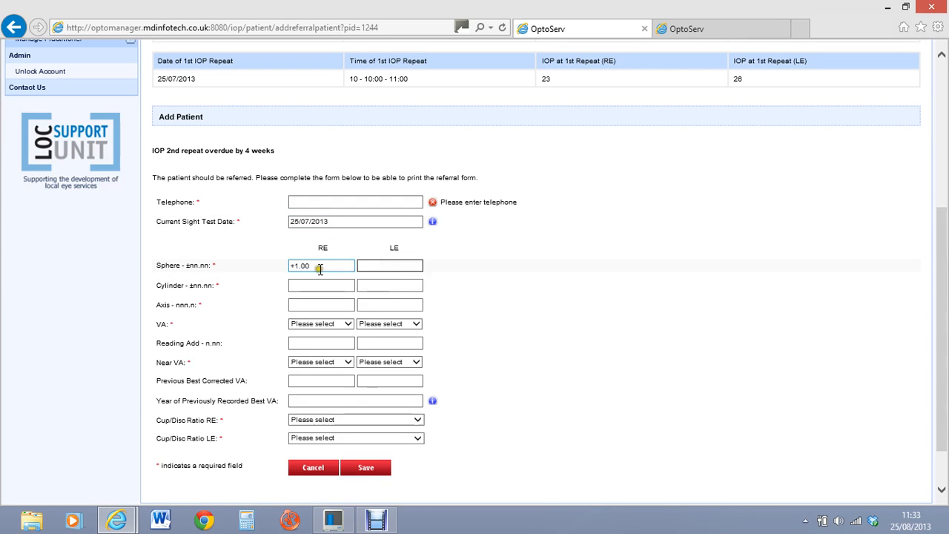
click(285, 264)
click(375, 265)
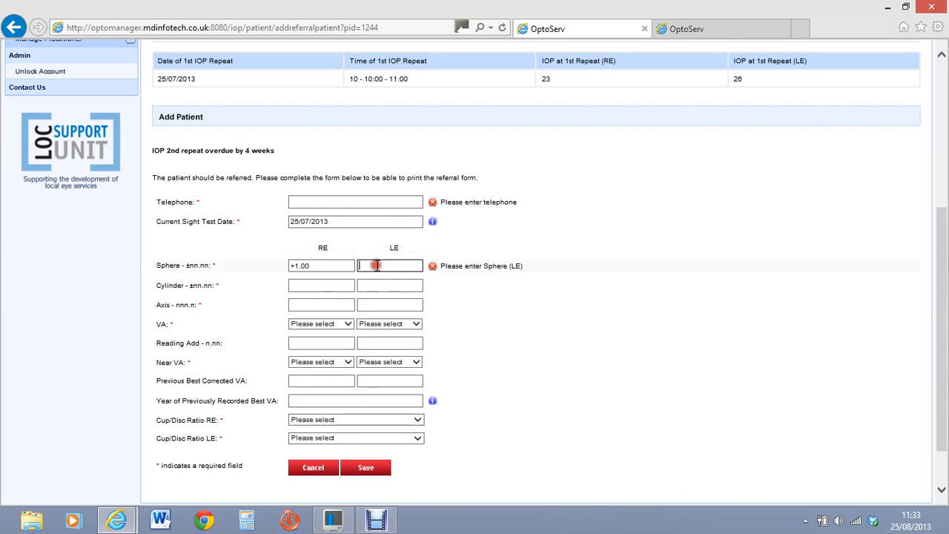
click(391, 220)
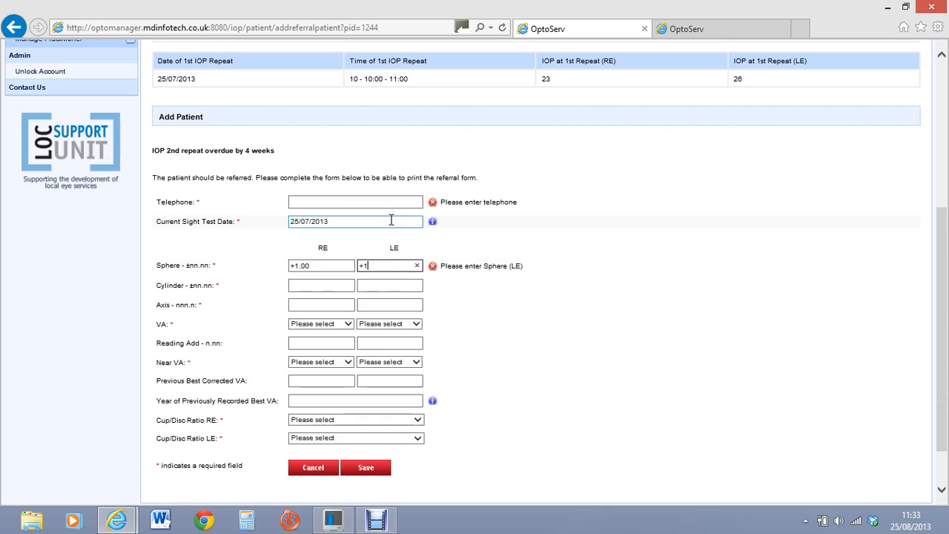
Step: Set the cylinder to -0.50 for both eyes, fixing the right-eye sign
click(292, 285)
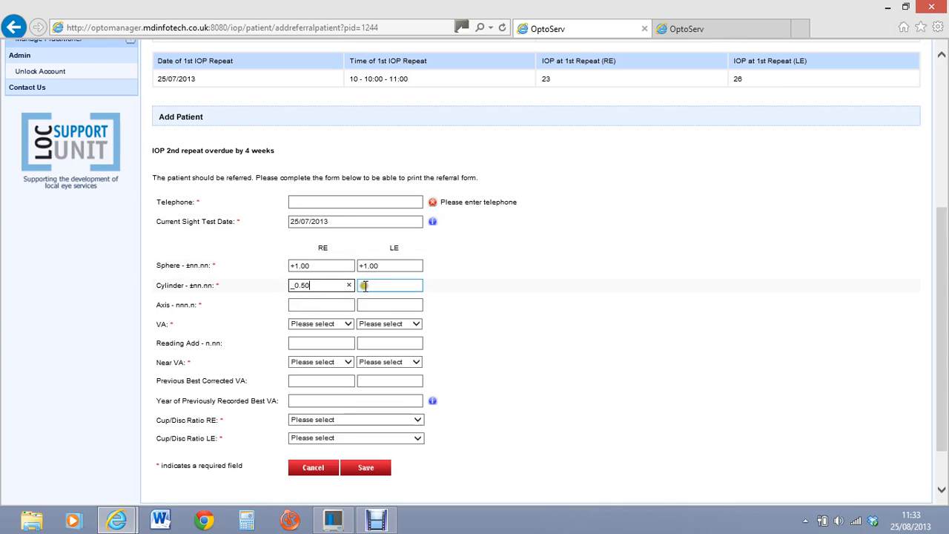
click(293, 289)
click(372, 286)
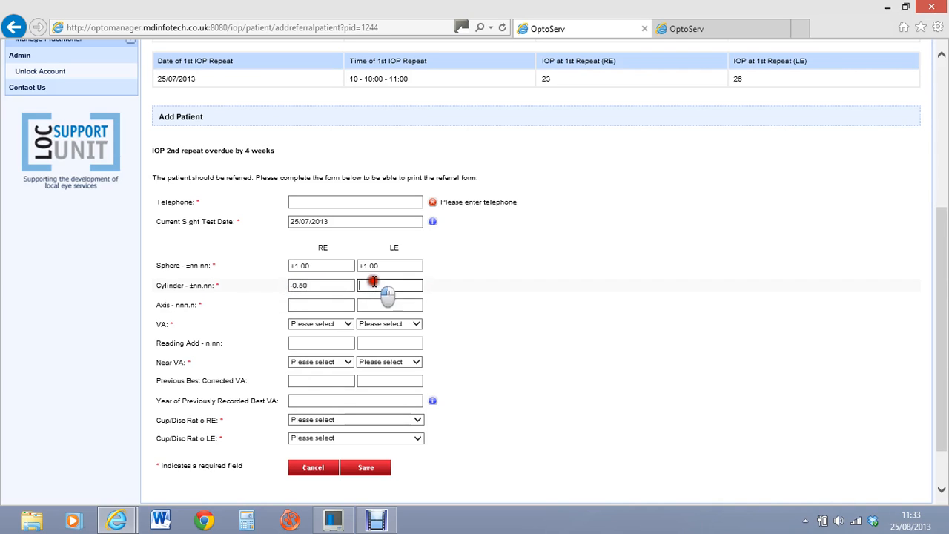
text(-0.50)
Step: Enter a right-eye axis of 89.0, replacing the initial 89 entry
click(317, 302)
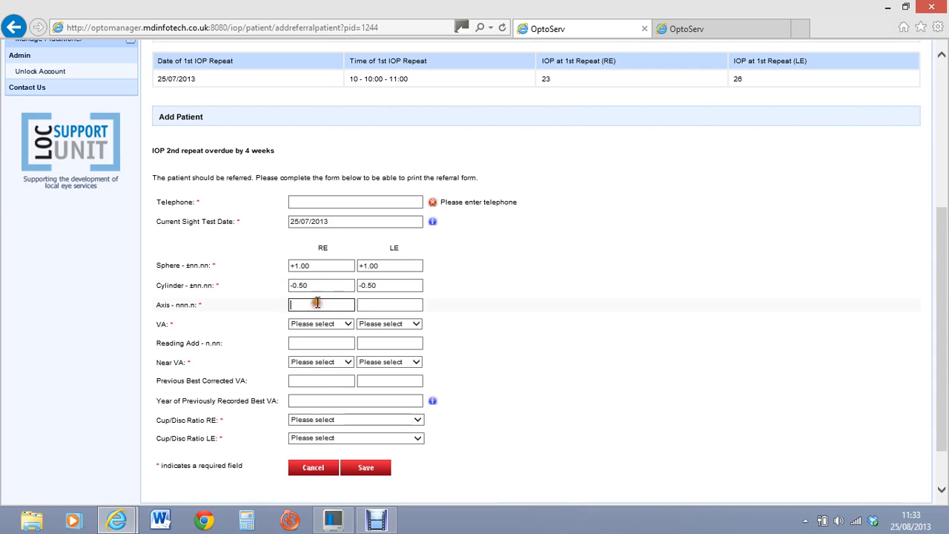
text(89)
click(386, 304)
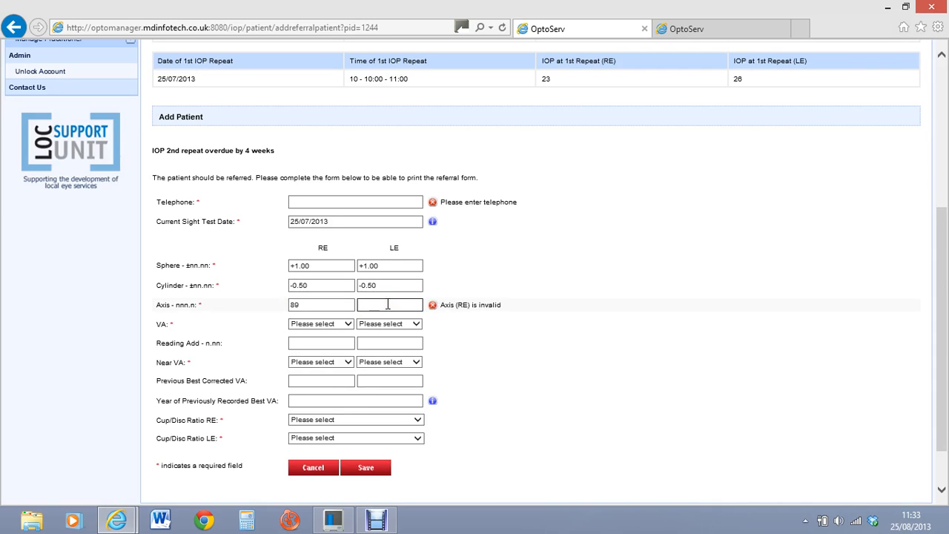
click(312, 310)
key(Home)
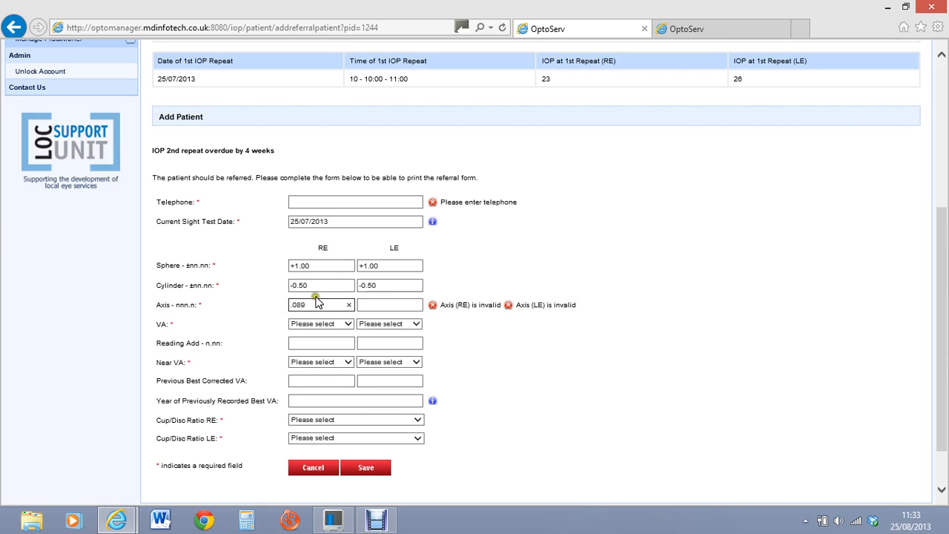
drag(310, 304, 261, 300)
text(89.0)
click(362, 304)
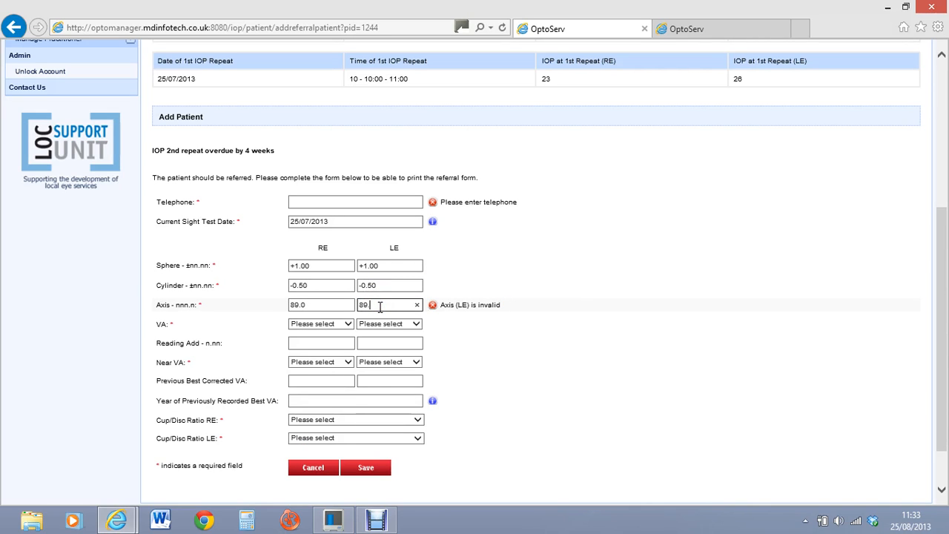
Step: Enter left-eye axis 89.0 and set VA to 6/12 right and 6/5 left
text(89.0)
click(344, 326)
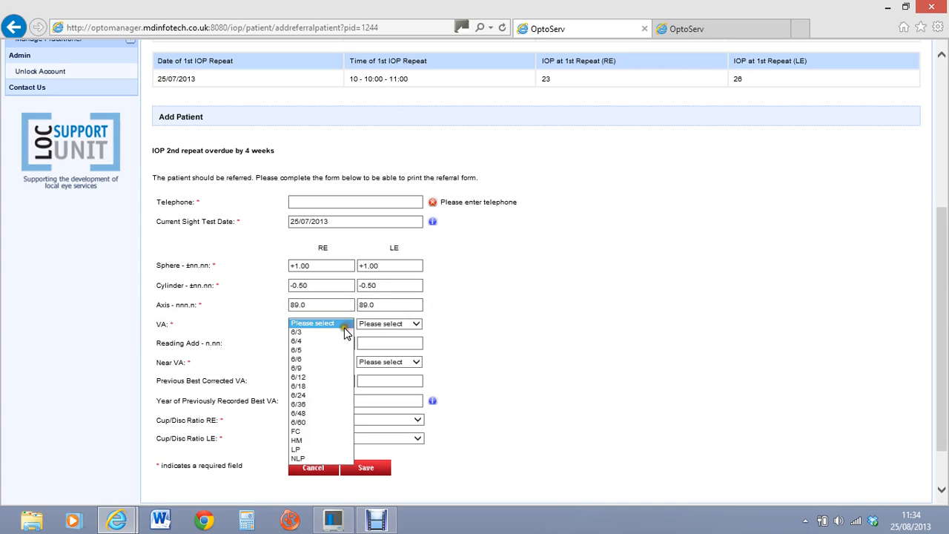
click(317, 377)
click(416, 323)
click(393, 356)
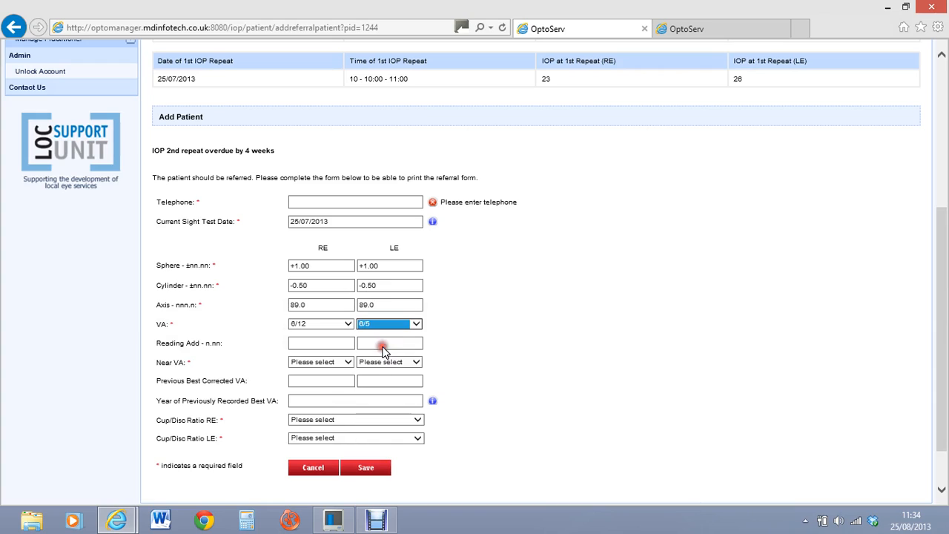
Step: Set Near VA to N8 right and N6 left, and check the previous best VA fields
click(345, 363)
click(306, 396)
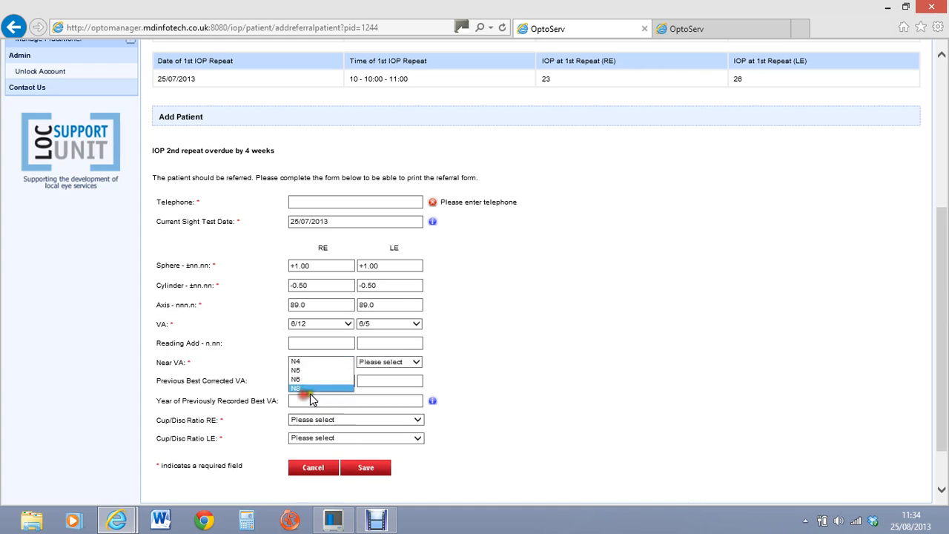
click(416, 362)
click(363, 387)
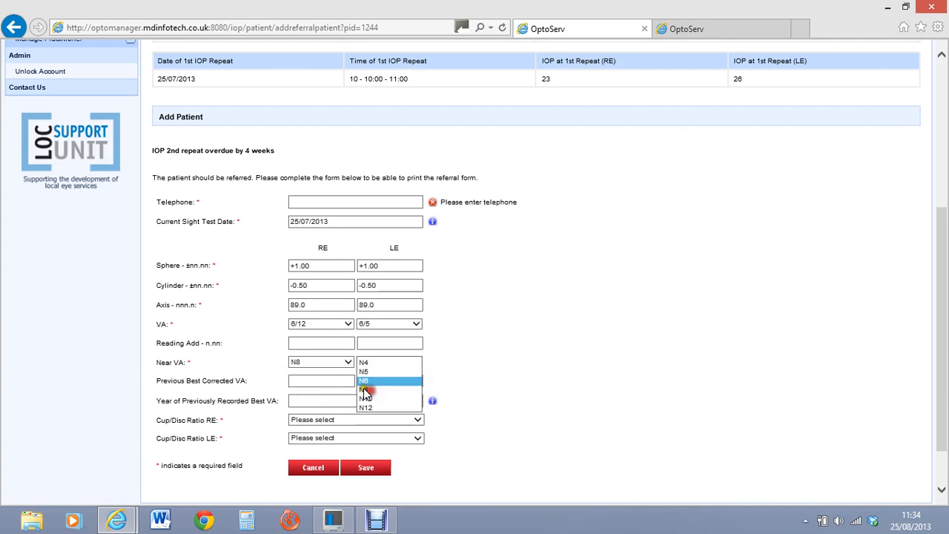
click(301, 384)
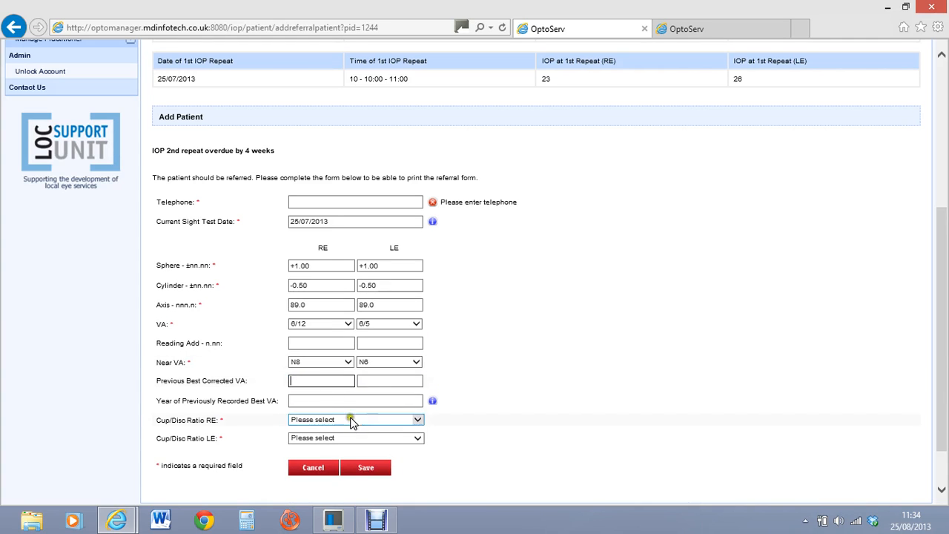
click(313, 400)
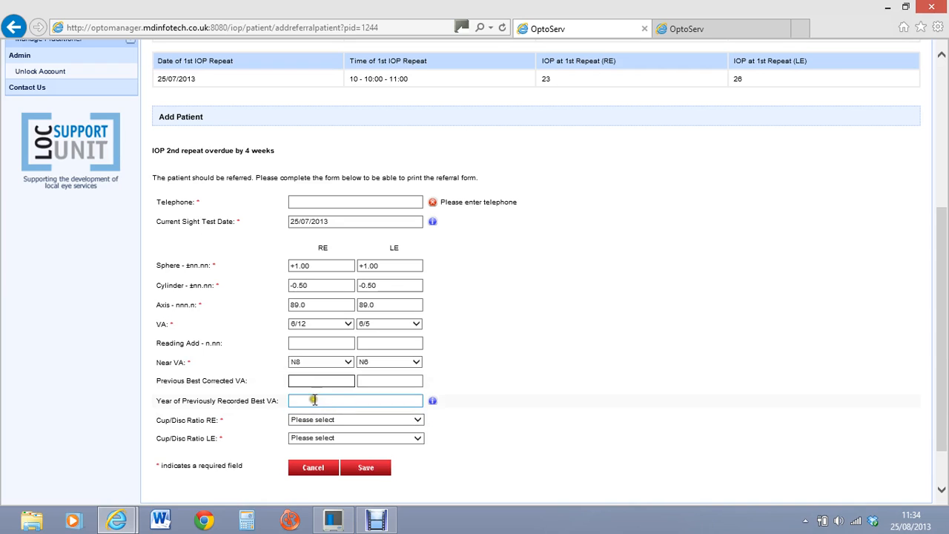
click(432, 404)
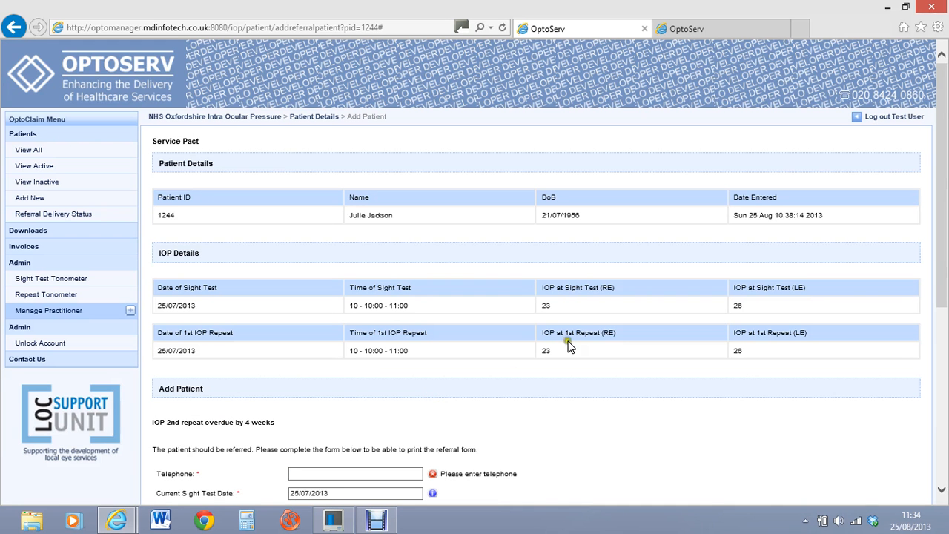
Step: Set both cup/disc ratios to 5 - 0.5 and move to the telephone field
drag(938, 123, 919, 326)
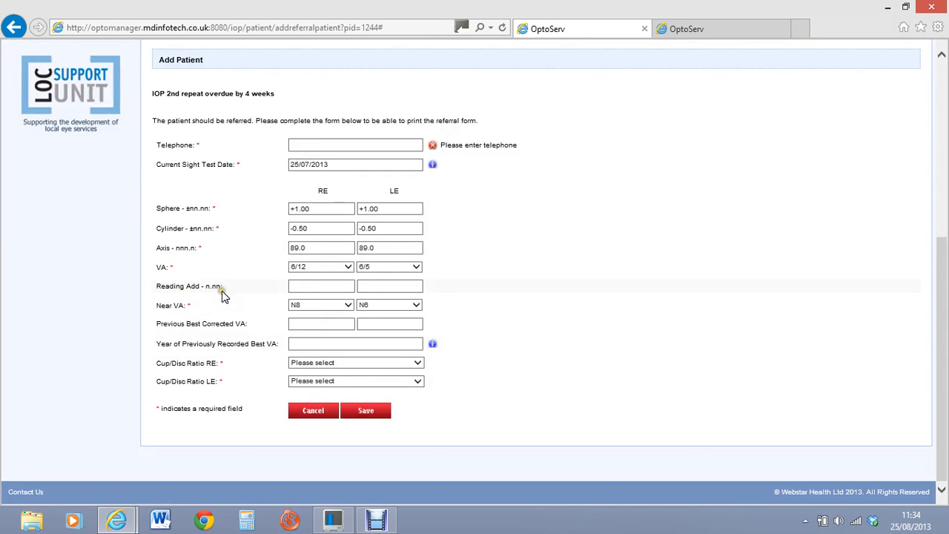
click(419, 364)
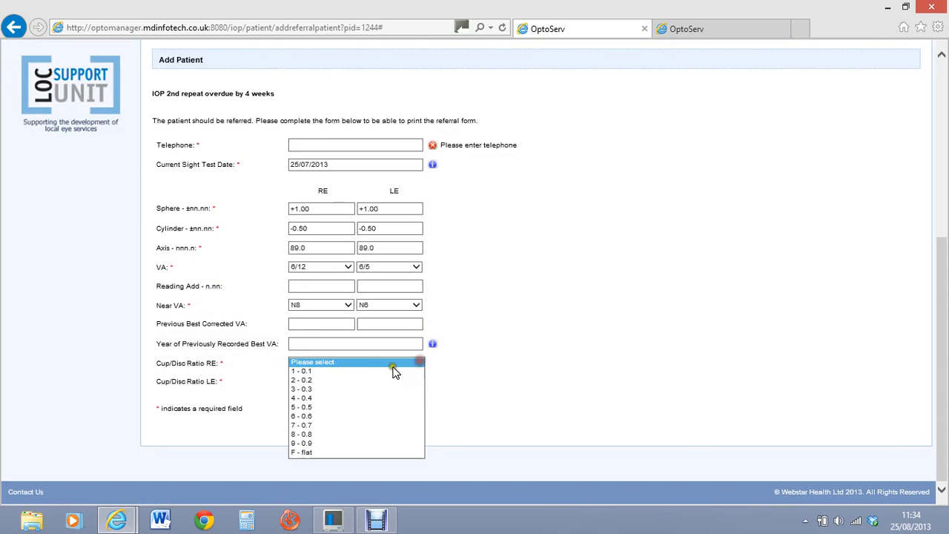
click(339, 409)
click(418, 382)
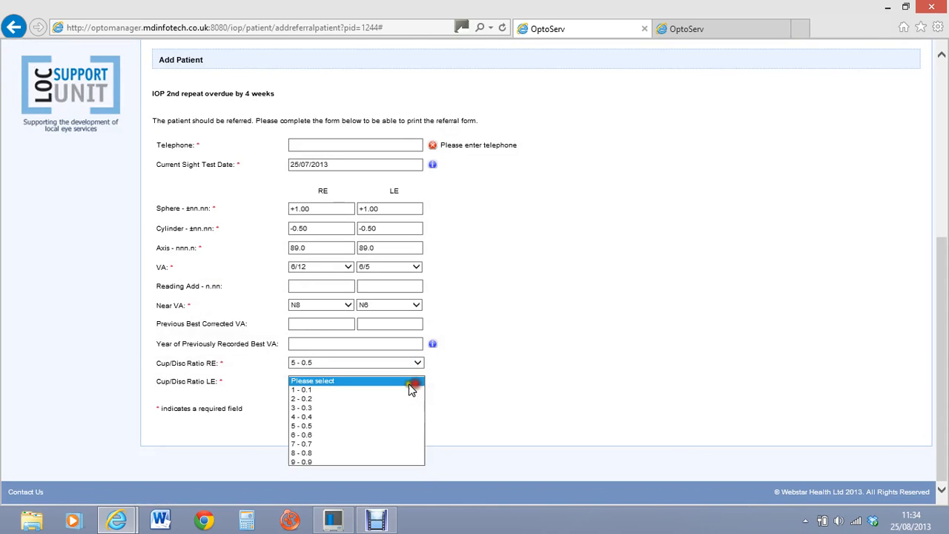
click(339, 425)
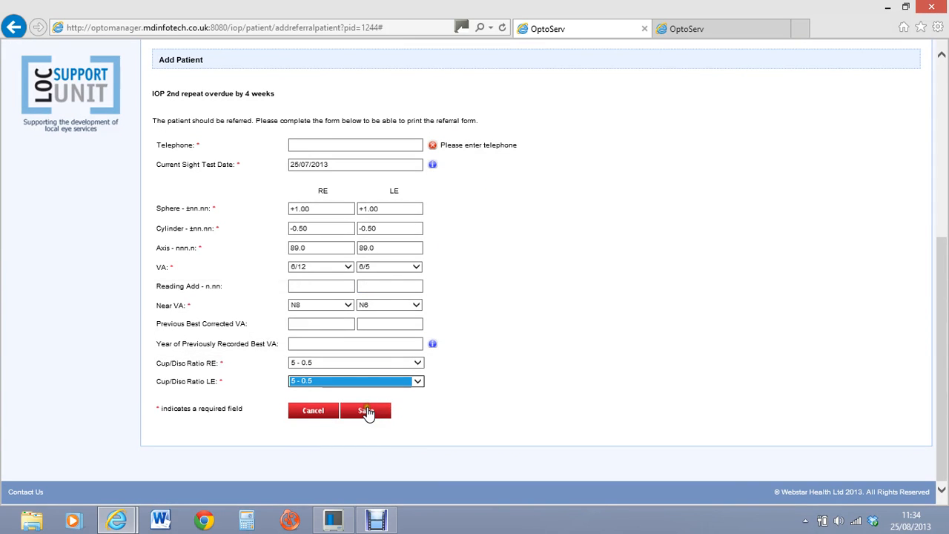
click(335, 144)
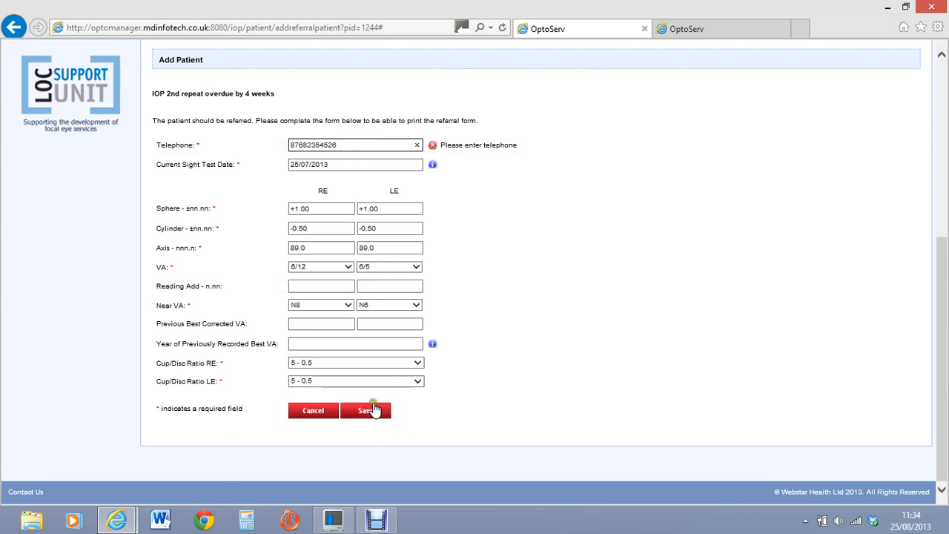
Step: Attempt to save the referral, then enter a right-eye Reading Add of +1.0 and resubmit
click(366, 410)
click(339, 164)
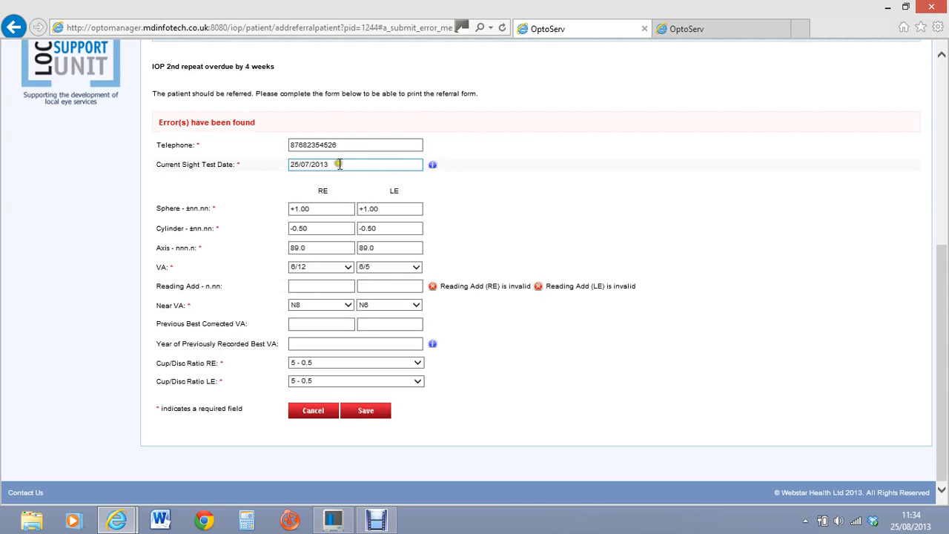
click(334, 288)
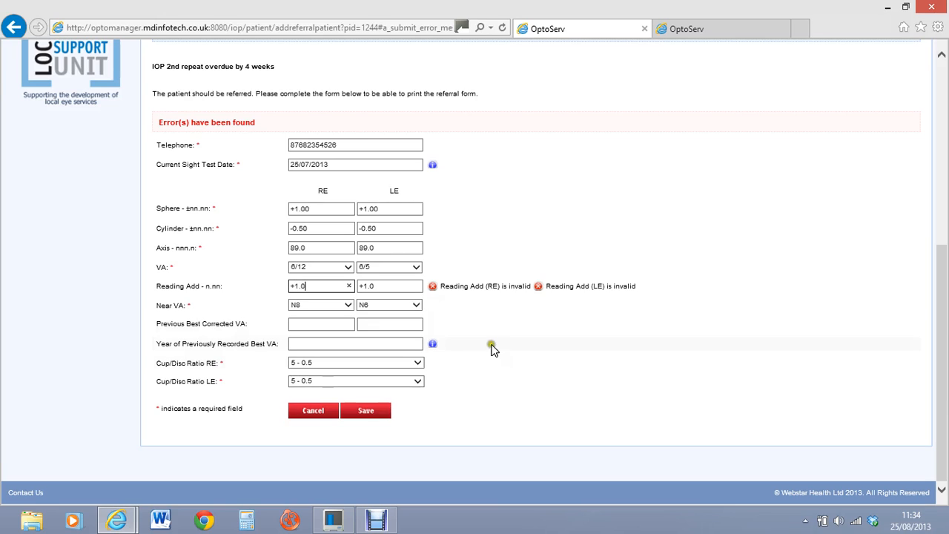
click(367, 414)
Step: Enter a left-eye Reading Add of +1.0 and save, reaching the Referral Details page
click(391, 286)
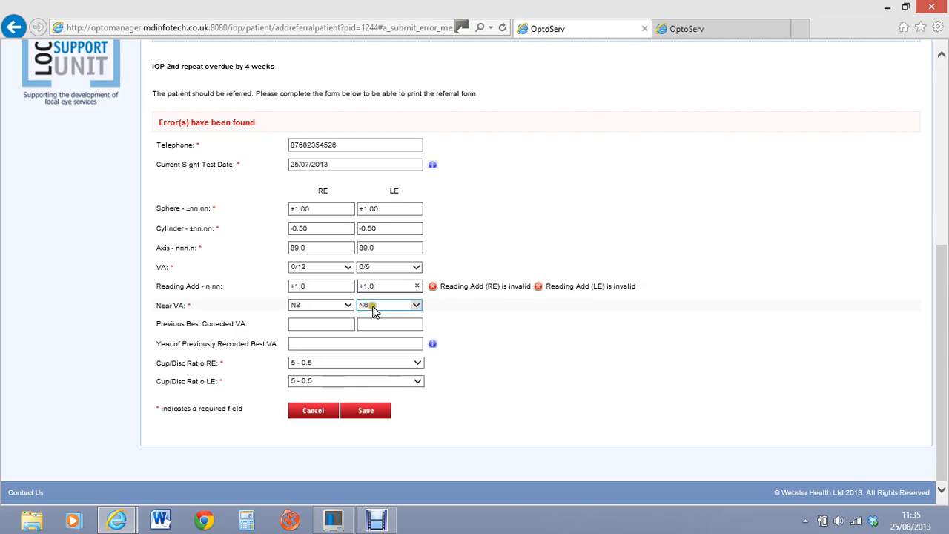
click(323, 286)
click(319, 286)
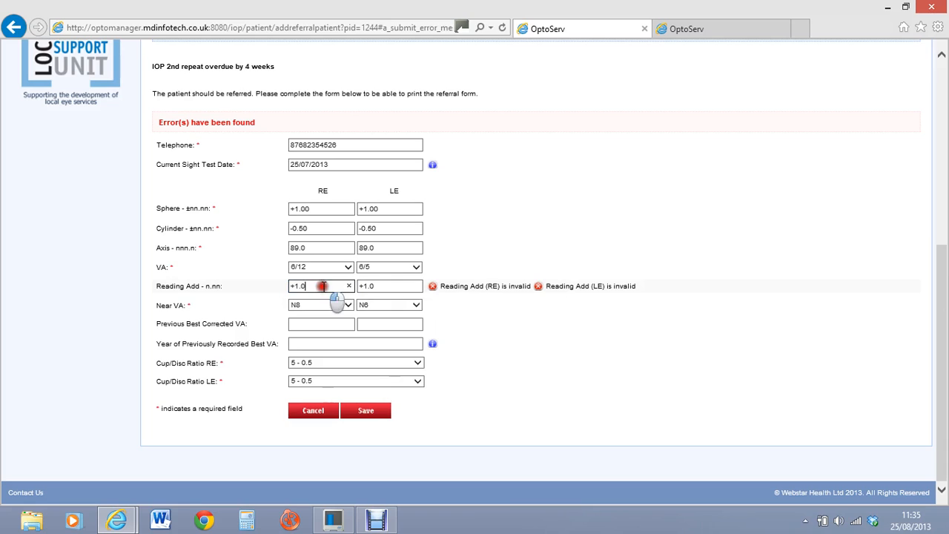
click(317, 286)
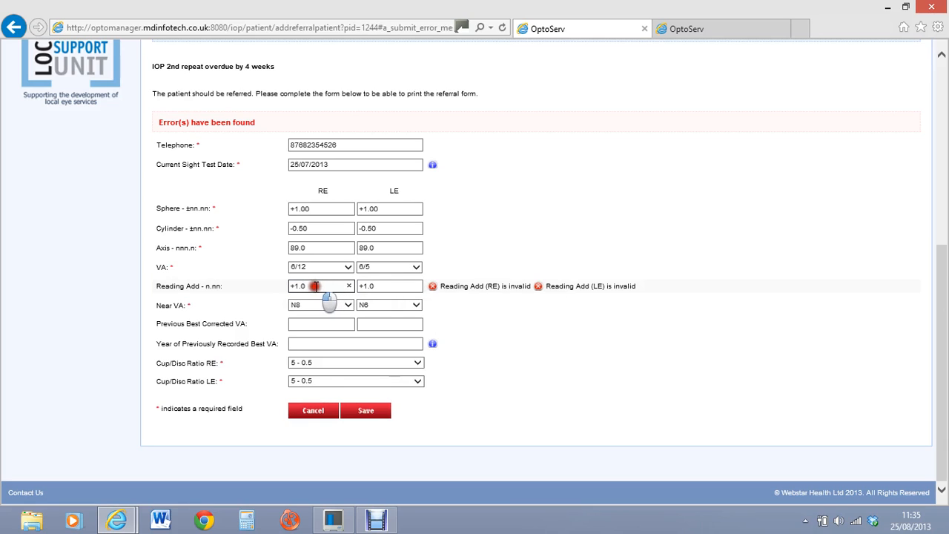
click(390, 286)
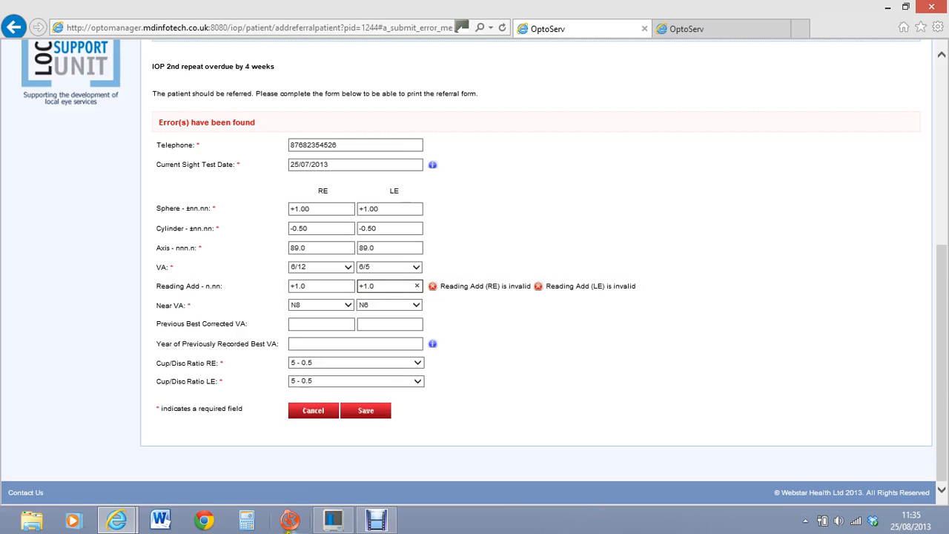
click(378, 513)
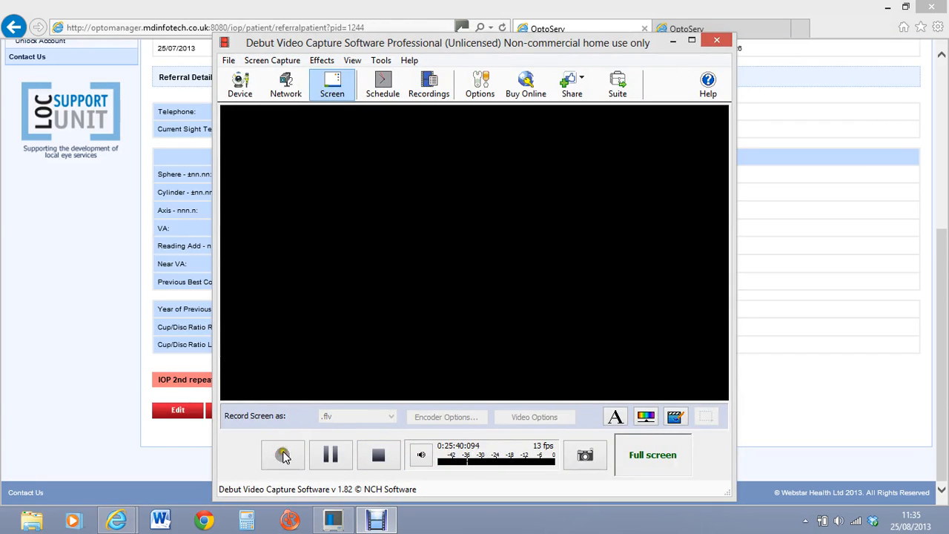
click(284, 455)
click(672, 41)
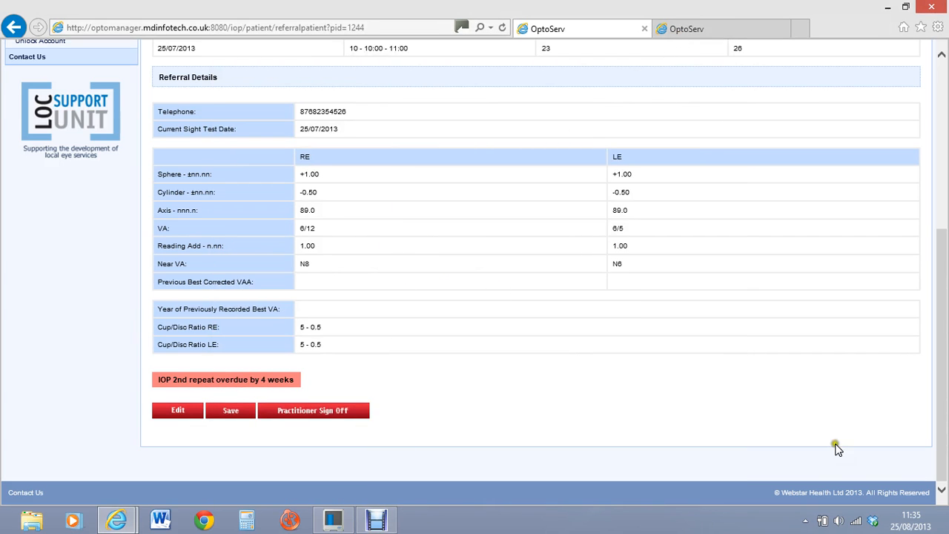
drag(940, 365, 944, 308)
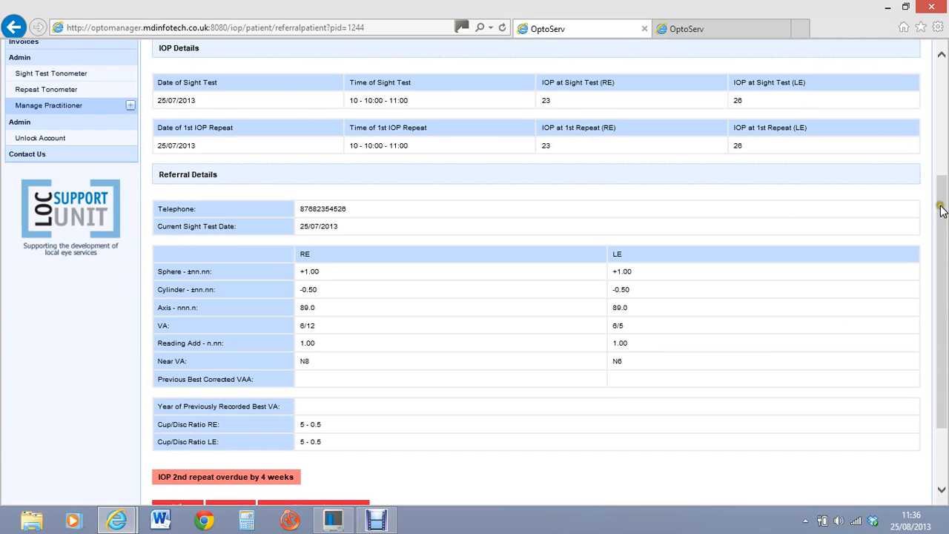
drag(943, 209, 941, 280)
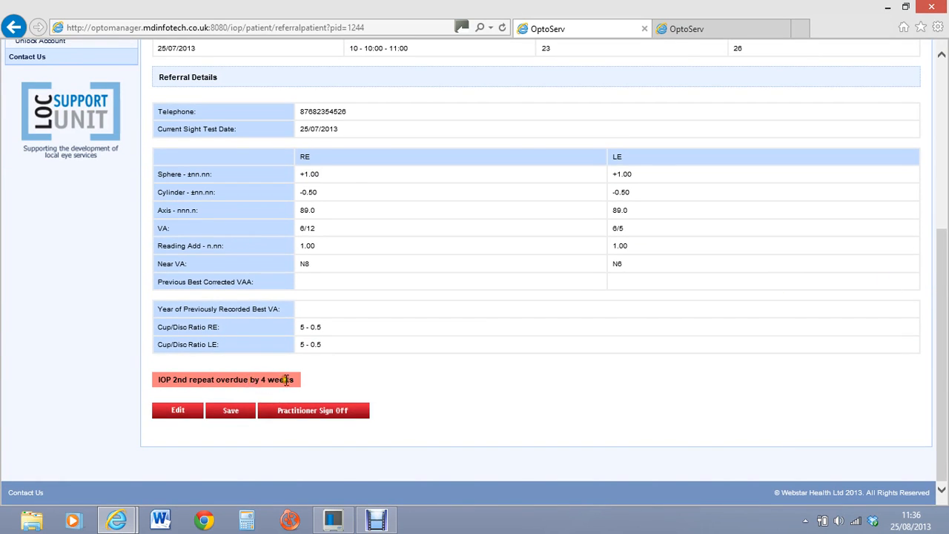
drag(936, 377, 919, 407)
Step: Go to Practitioner Sign Off and scroll down to the GP letter referral message options
click(339, 407)
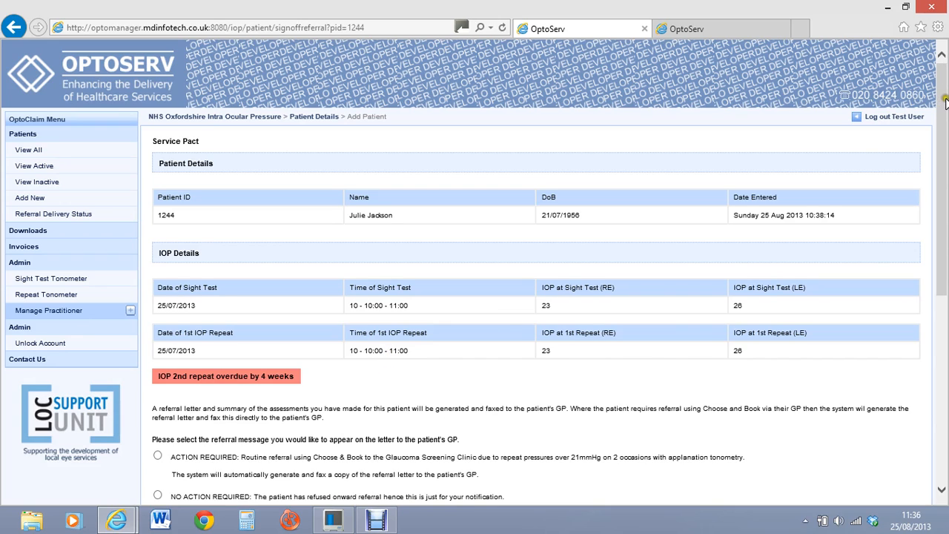
drag(944, 103, 932, 236)
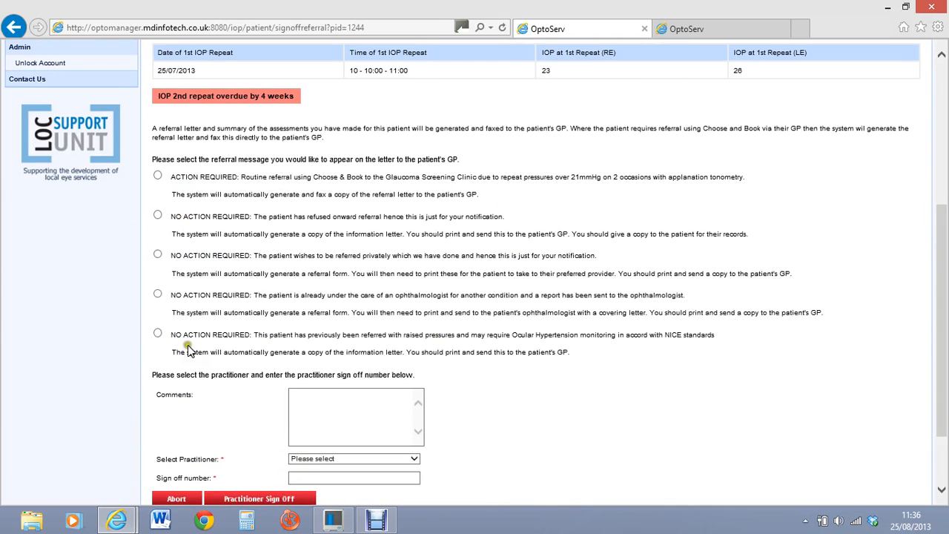
click(273, 157)
Step: Try the Choose & Book, patient-refused and private-referral messages, ending on 'already under an ophthalmologist'
click(158, 175)
click(319, 206)
click(158, 215)
click(519, 223)
click(514, 224)
click(516, 217)
click(517, 216)
click(396, 229)
click(159, 256)
click(157, 293)
Step: Select the NO ACTION REQUIRED Ocular Hypertension monitoring message for the GP letter
click(618, 292)
click(523, 275)
click(519, 291)
click(519, 291)
click(521, 289)
click(160, 333)
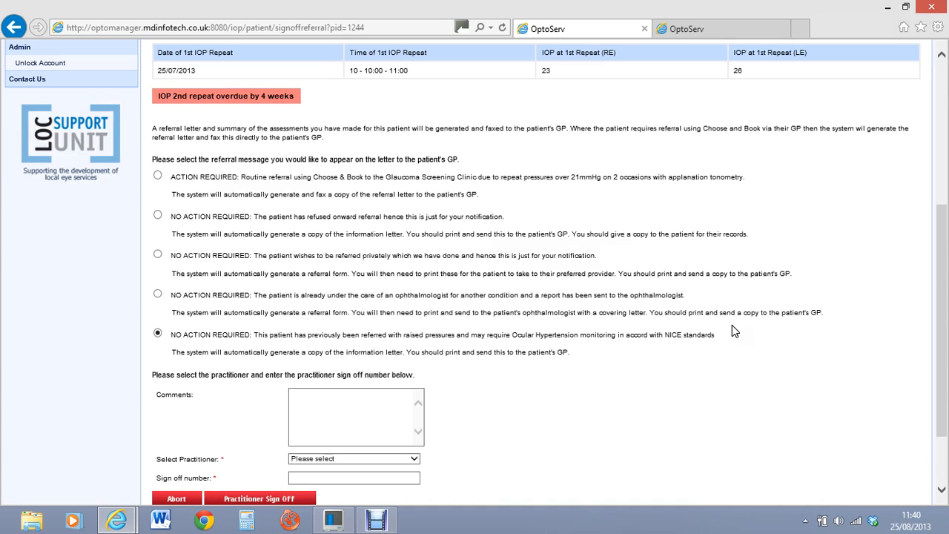
Step: Keep the Ocular Hypertension monitoring message after briefly trying the ACTION REQUIRED routine referral
click(158, 176)
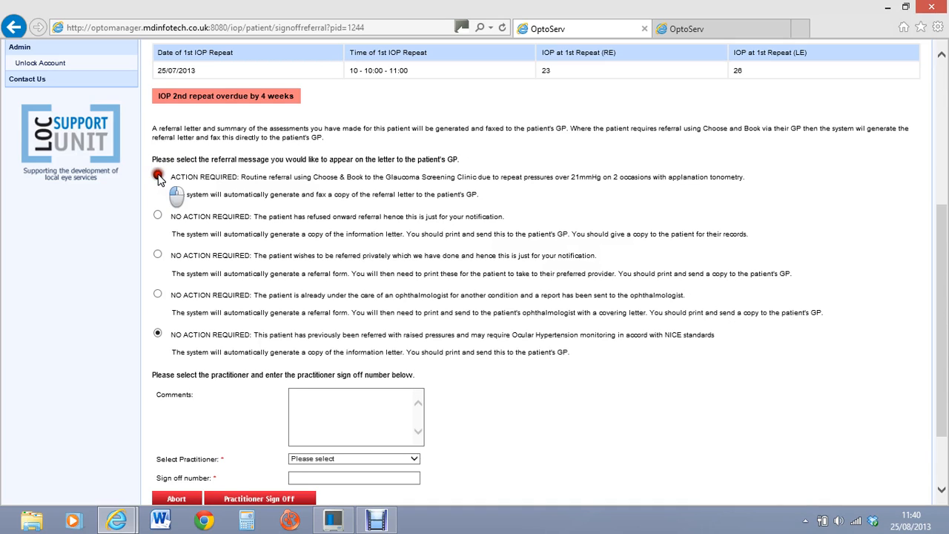
click(157, 333)
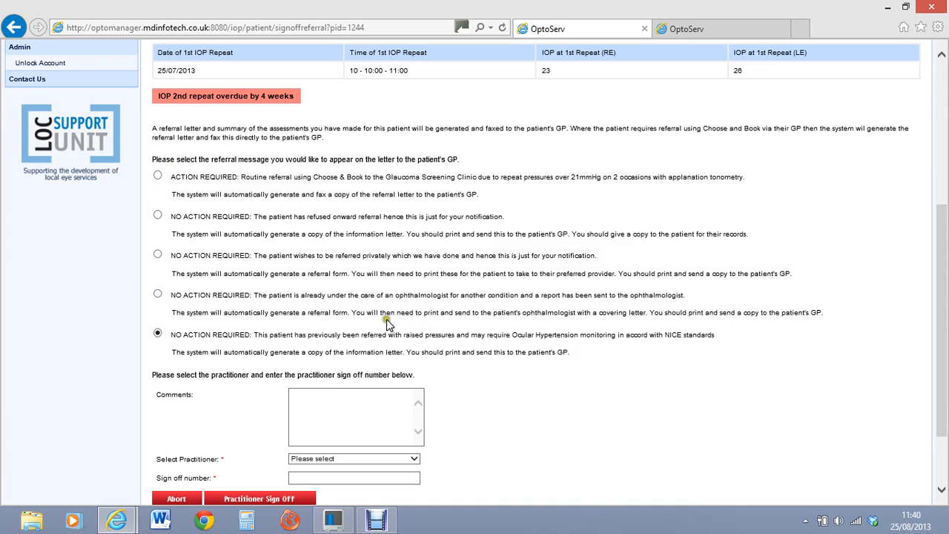
drag(941, 256, 941, 280)
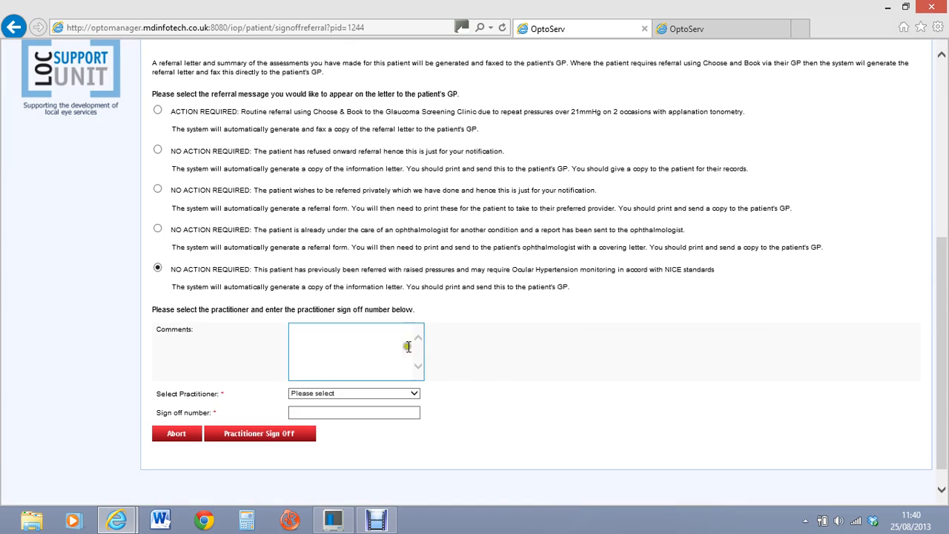
Step: Add the comment 'fegdjgfjgahfk', choose the practitioner, enter sign-off number 123 and submit the sign-off
click(375, 338)
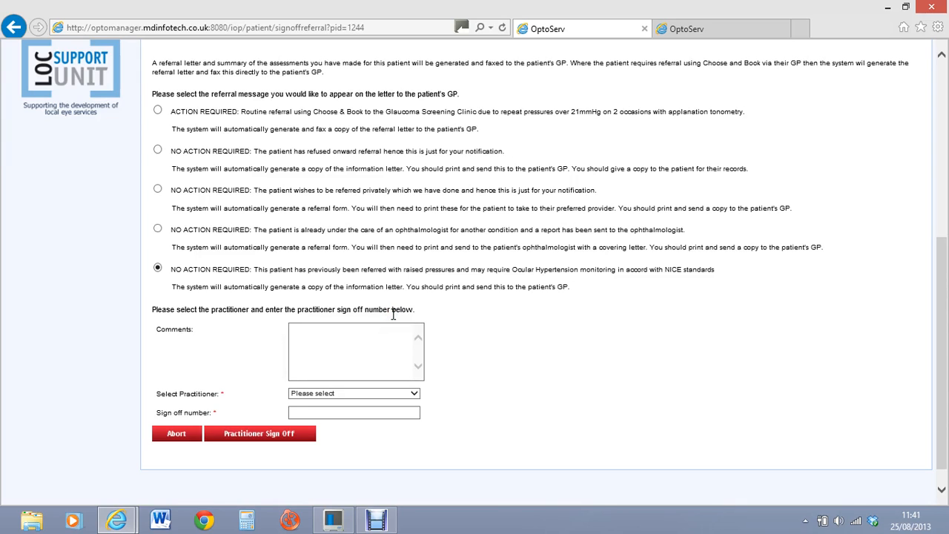
click(355, 348)
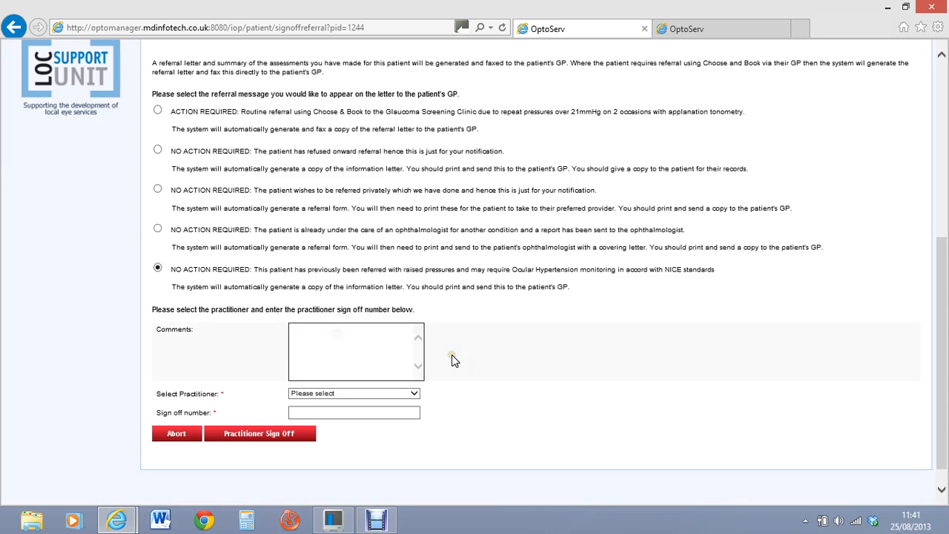
text(fegdjgfjgahfk)
click(412, 393)
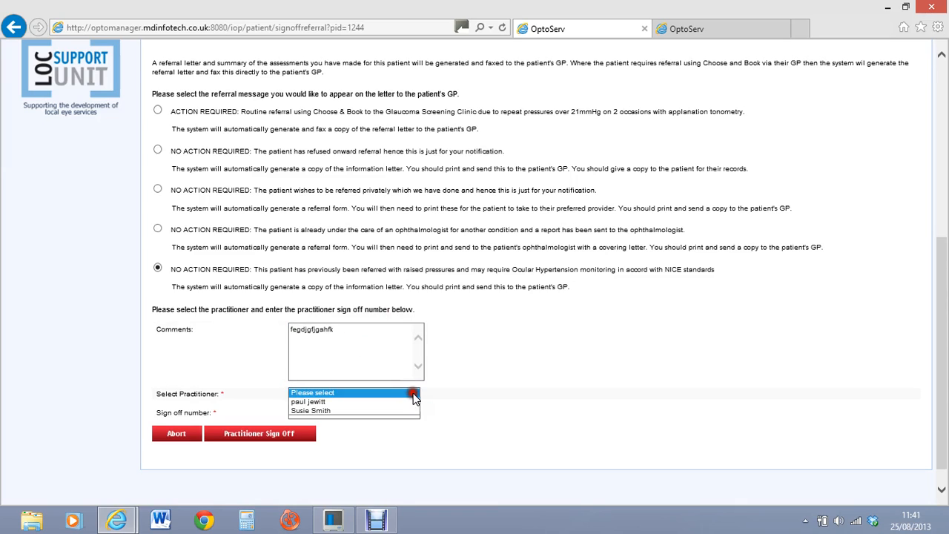
click(364, 411)
click(360, 412)
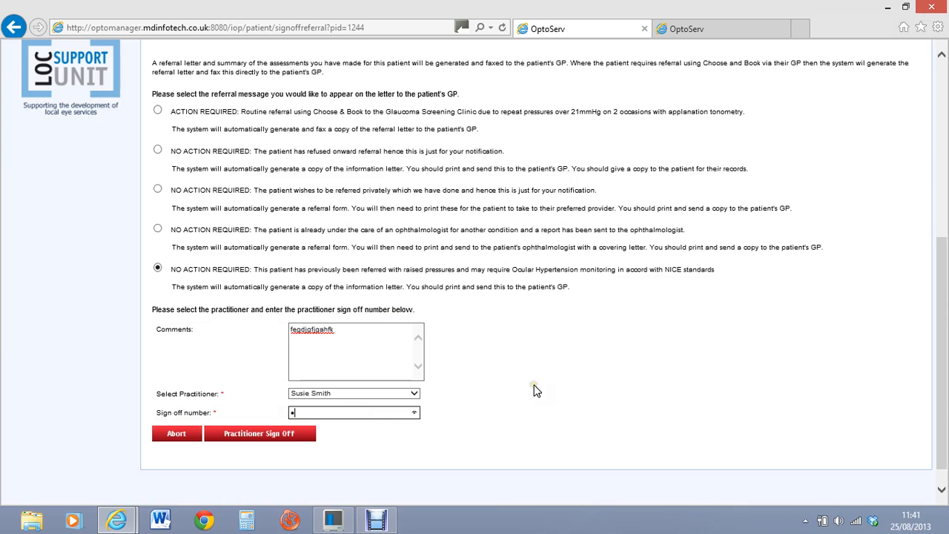
click(299, 432)
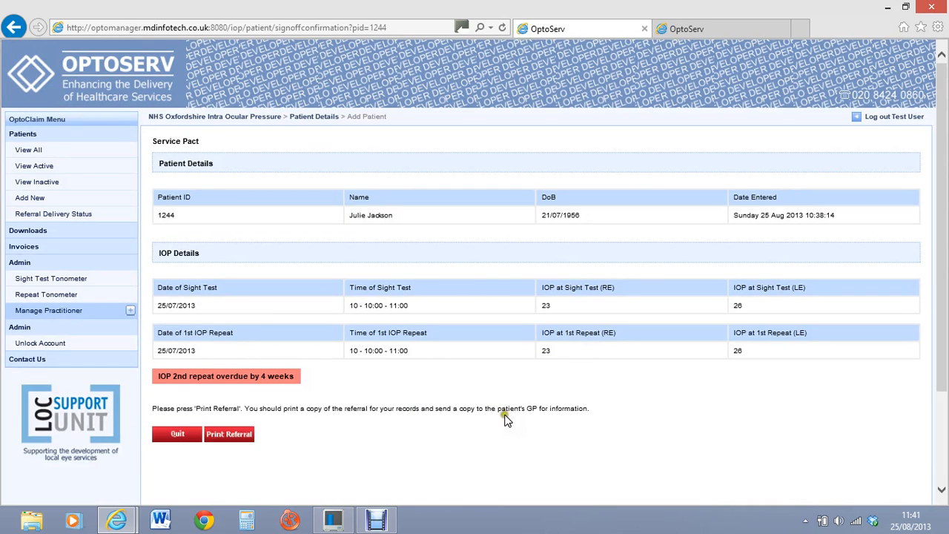
click(238, 435)
click(240, 431)
click(242, 435)
click(242, 432)
click(240, 429)
click(239, 431)
click(238, 430)
click(239, 431)
click(236, 433)
click(237, 438)
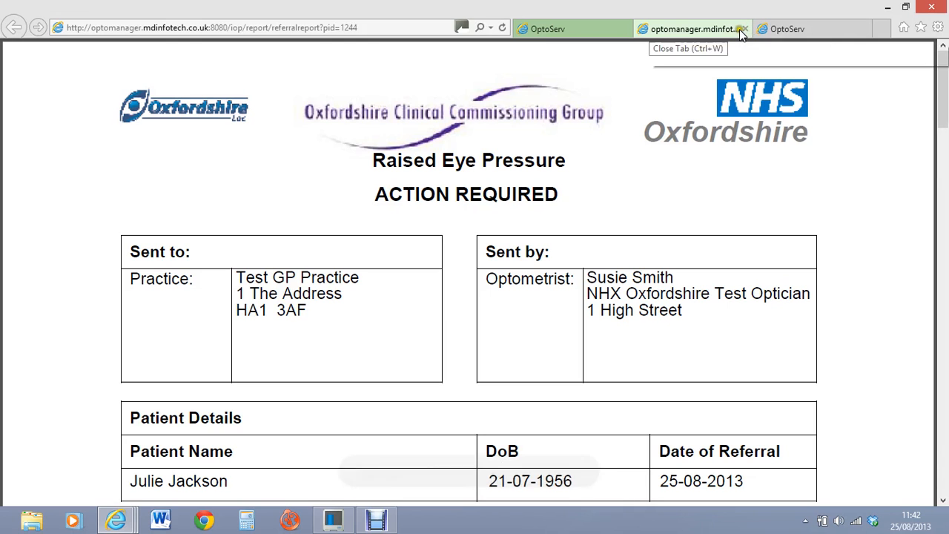
click(743, 30)
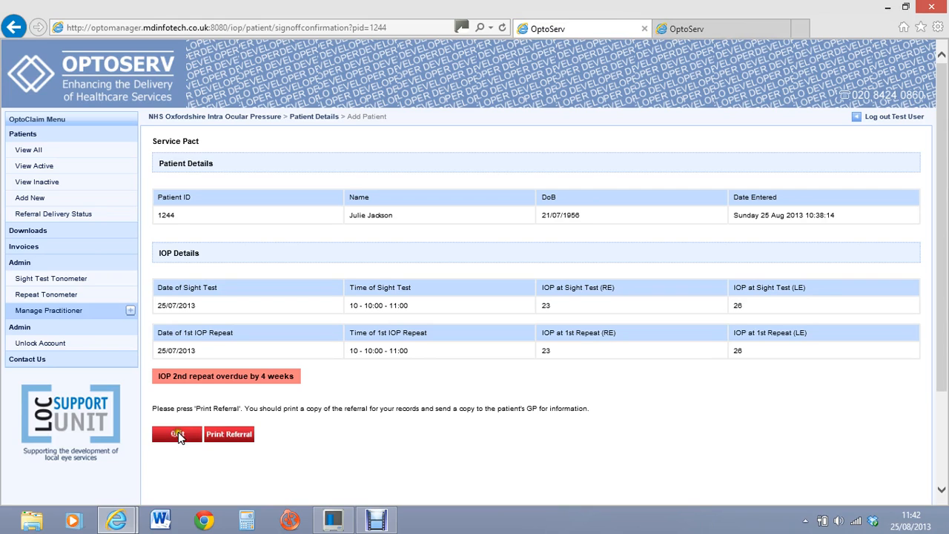
Step: Look at the active and inactive patient lists, then open the Faxed Referral Delivery Status page
click(34, 166)
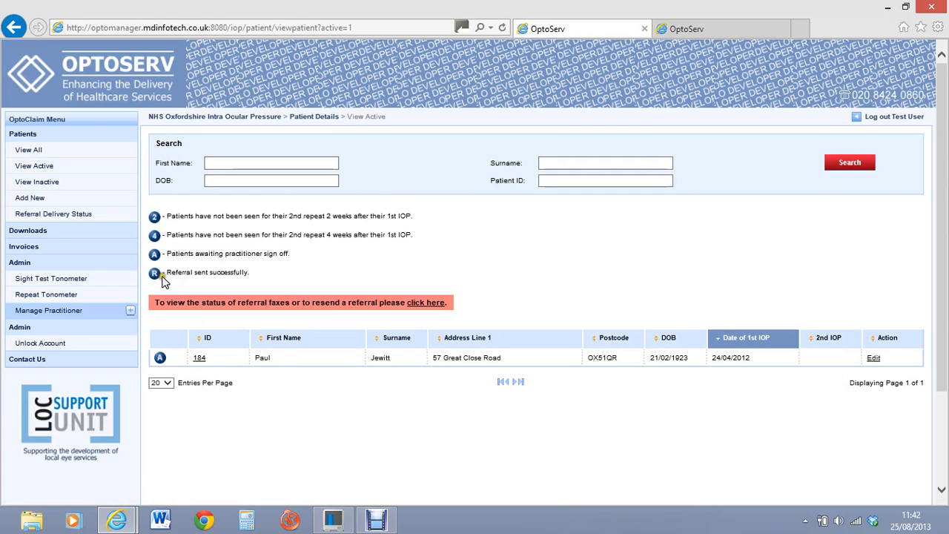
click(43, 184)
click(43, 183)
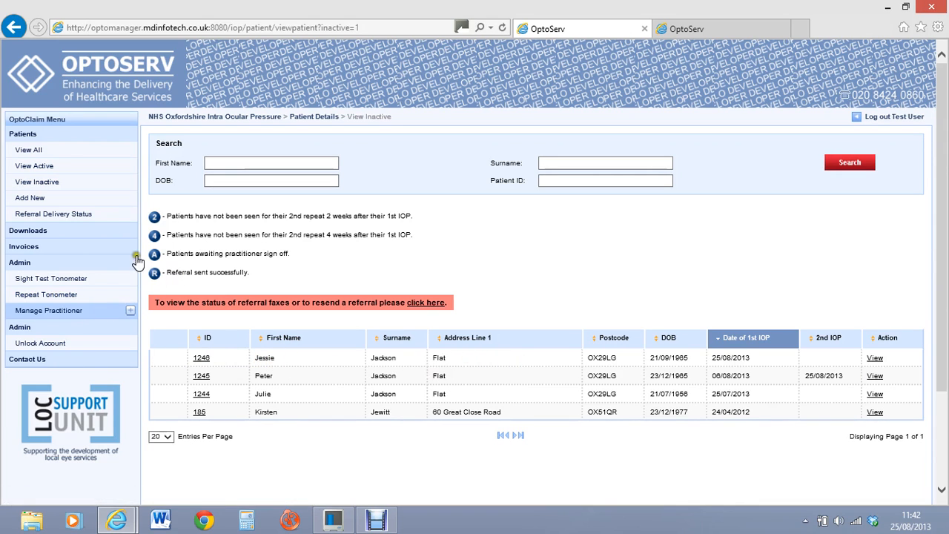
click(32, 213)
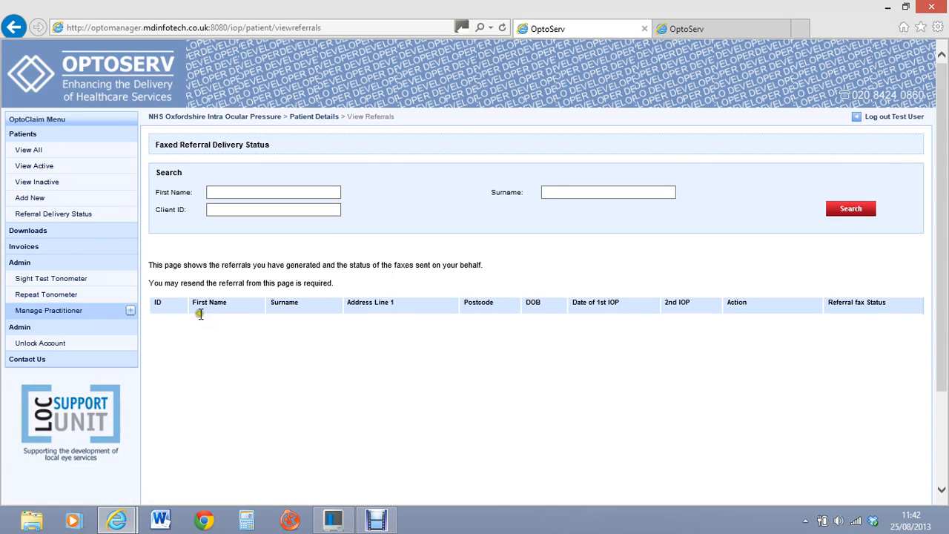
Step: List all patients, revisit Referral Delivery Status, then go to the Patients overview page
click(33, 151)
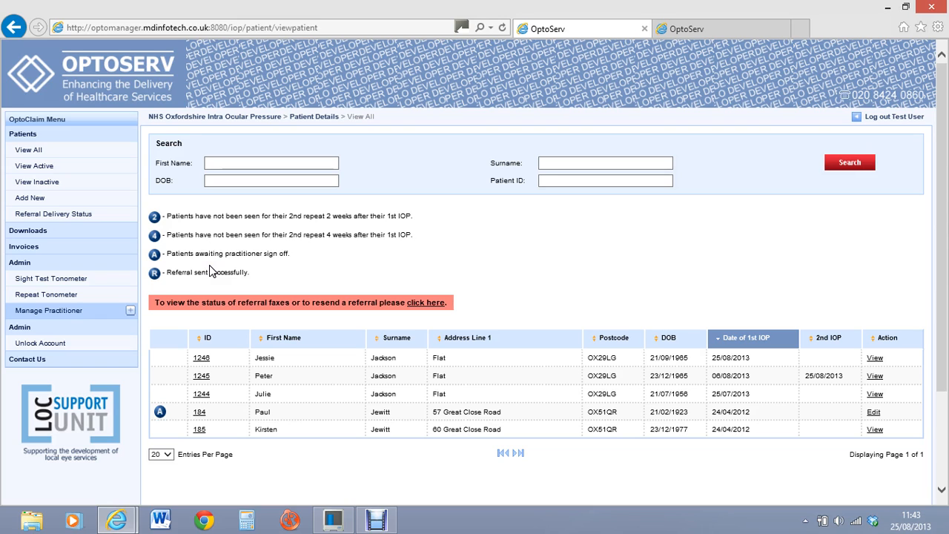
click(66, 216)
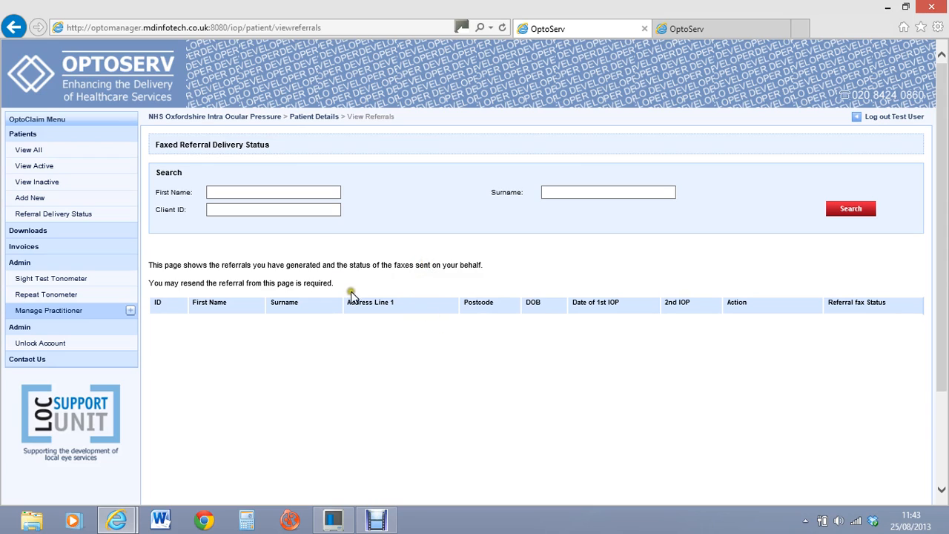
click(374, 259)
click(375, 259)
click(25, 134)
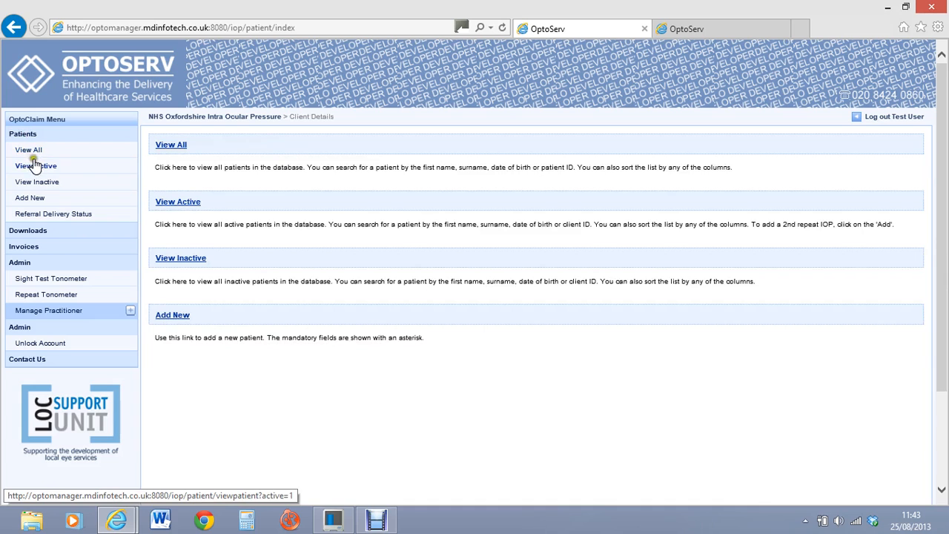
Step: Show the active patients list and inspect its single patient awaiting practitioner sign-off
click(37, 166)
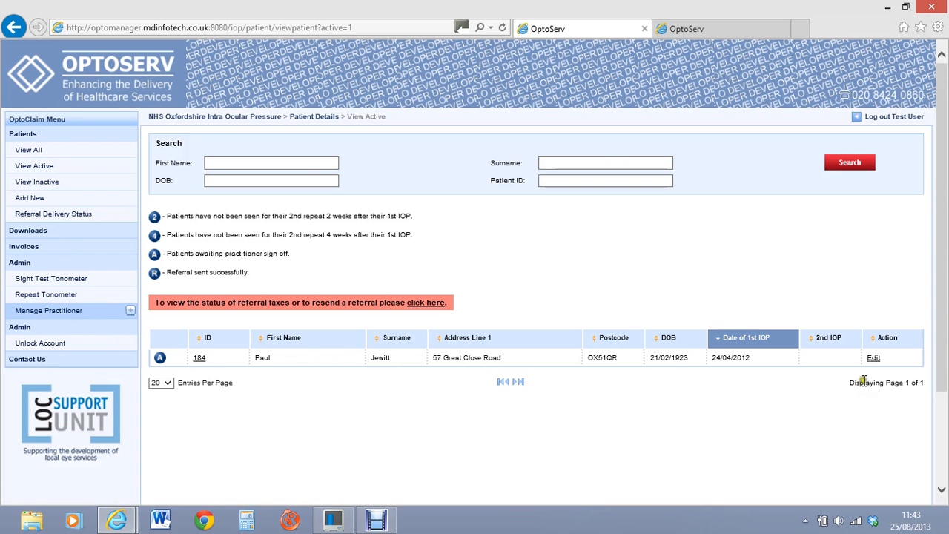
click(760, 360)
click(158, 358)
click(675, 383)
click(874, 358)
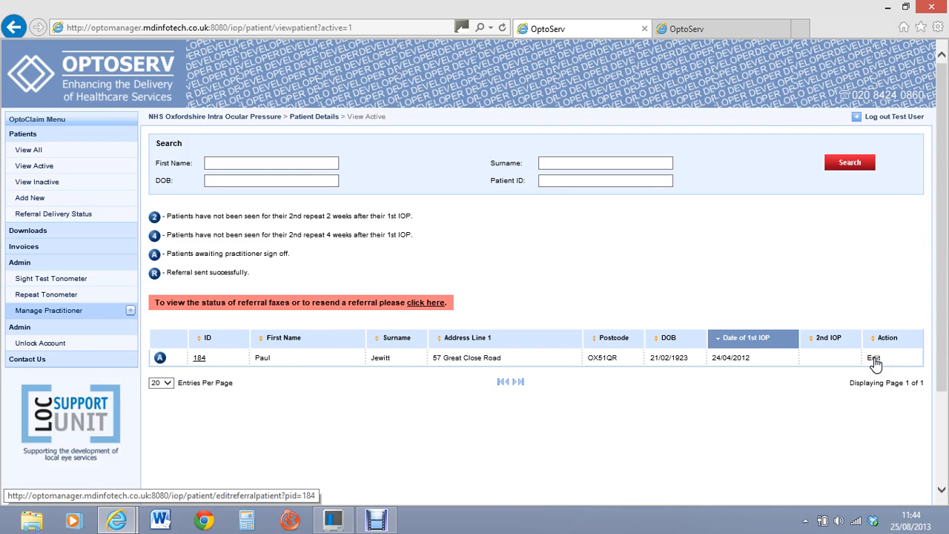
Step: Open the awaiting patient's Edit Patient form and scroll through it, noting the overdue IOP 2nd repeat
click(873, 358)
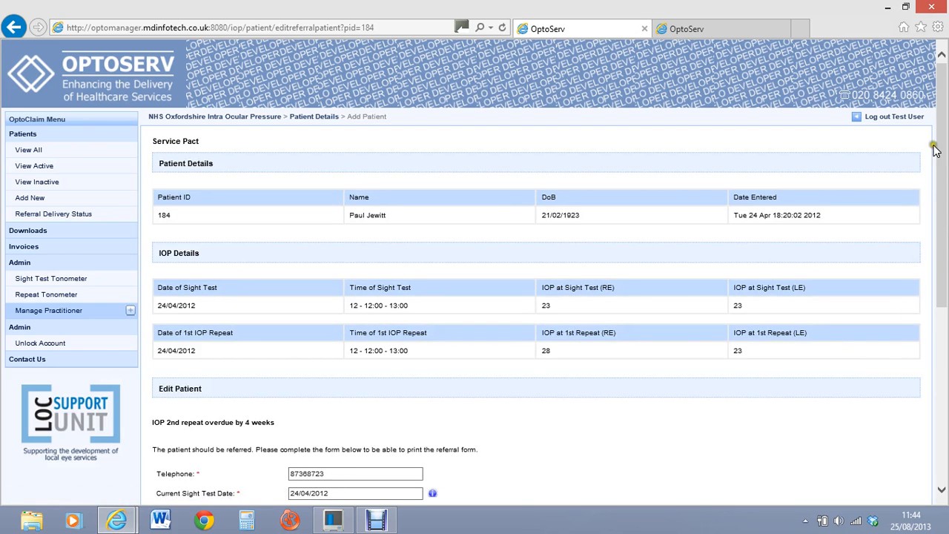
mouse_move(944, 91)
mouse_down()
mouse_move(942, 239)
mouse_move(944, 99)
mouse_up()
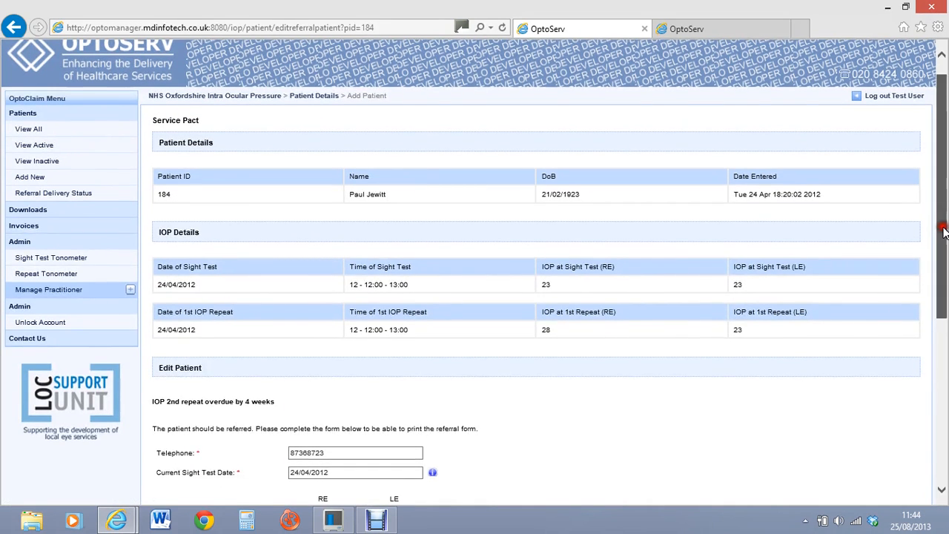
drag(942, 223, 944, 404)
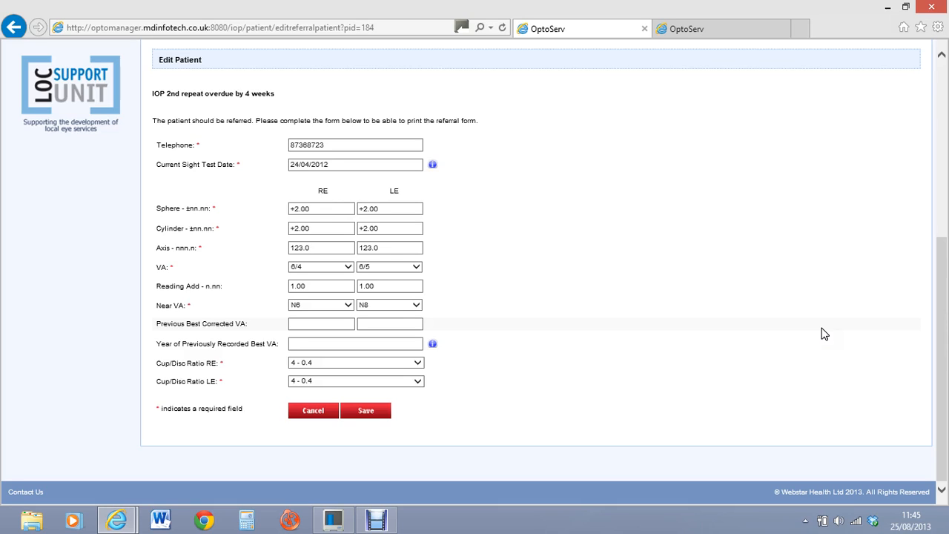
click(937, 89)
click(938, 89)
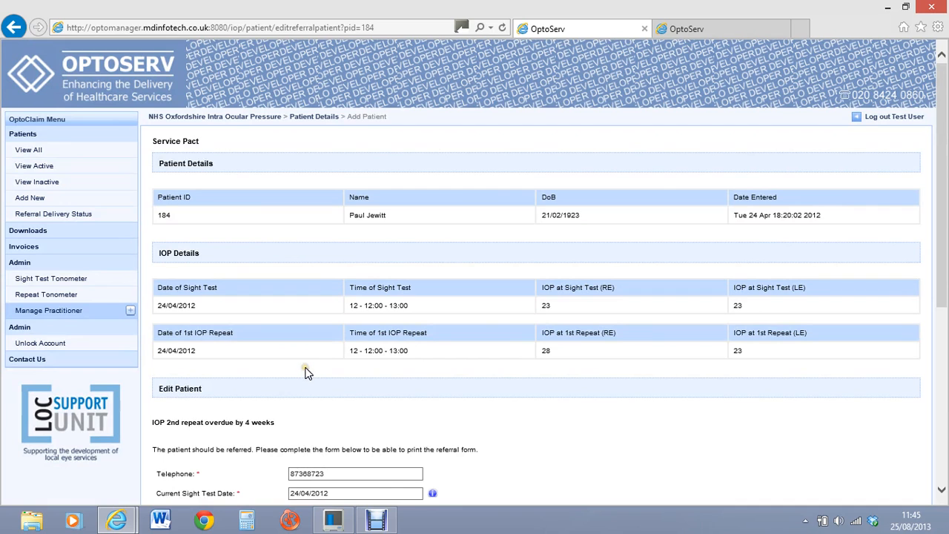
click(28, 149)
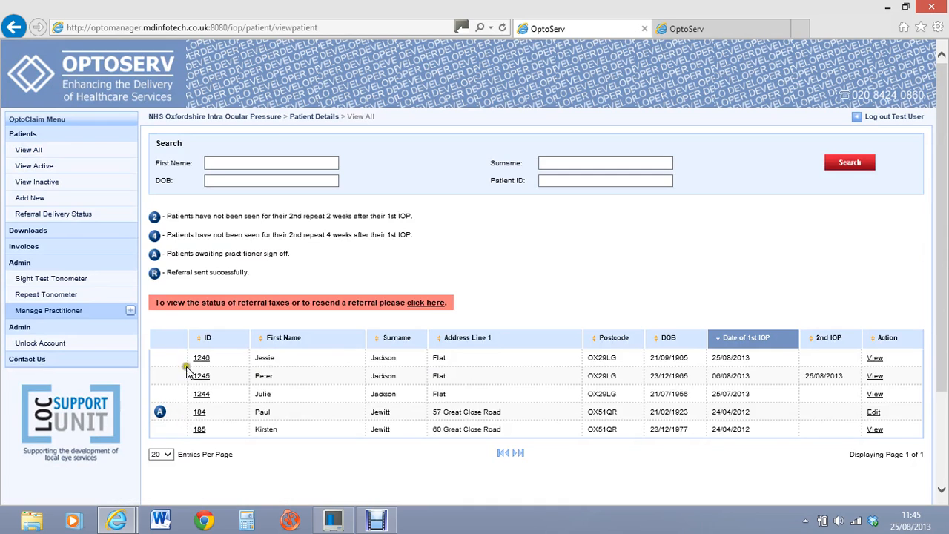
click(48, 166)
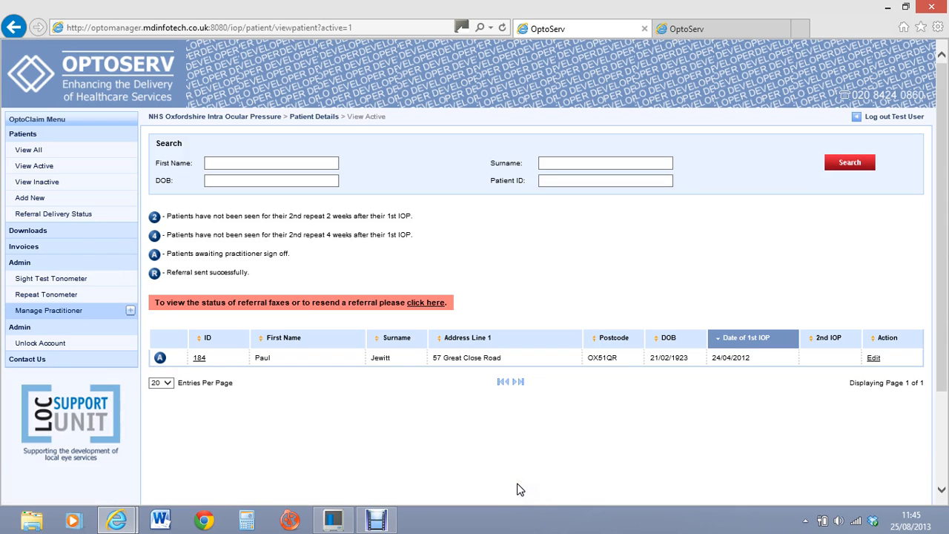
click(573, 428)
click(564, 430)
click(558, 431)
click(561, 425)
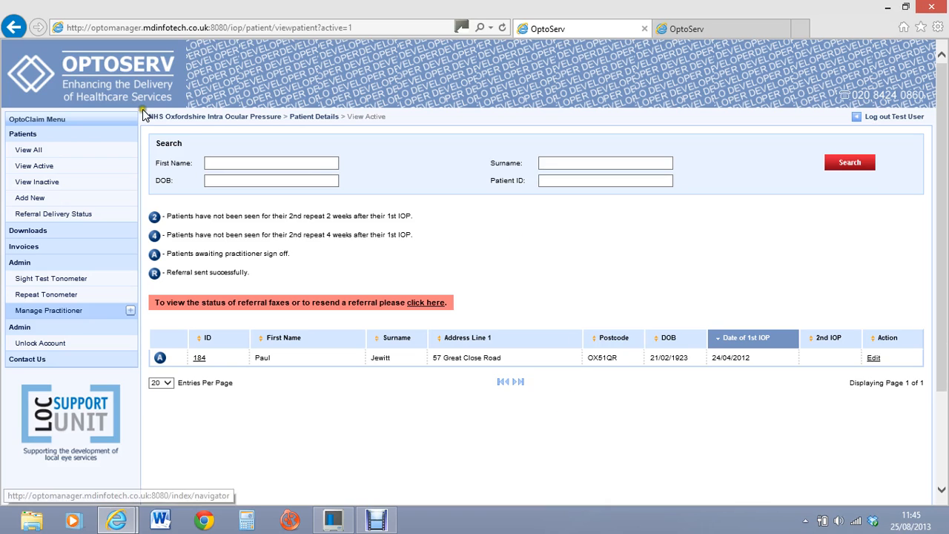
Step: Open the overdue patient's referral for editing and save it unchanged
click(874, 361)
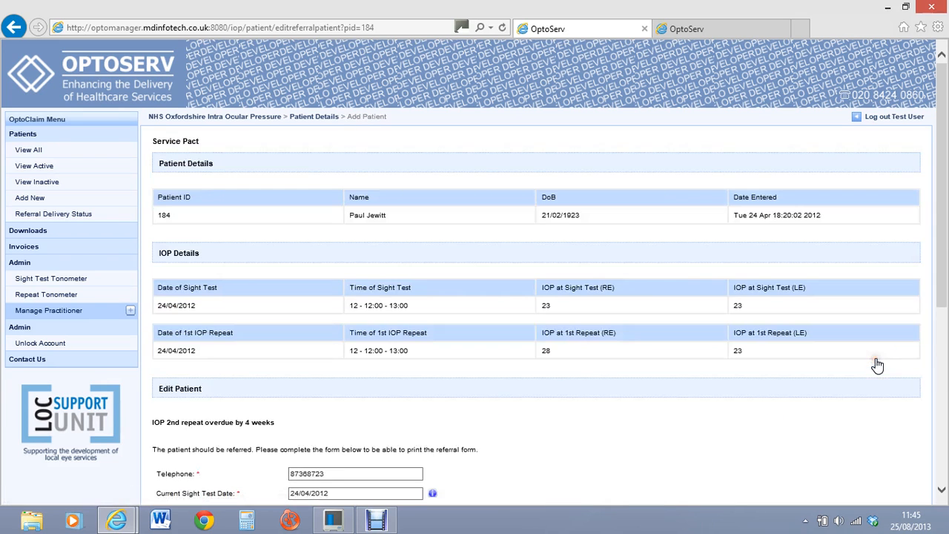
drag(942, 75, 943, 306)
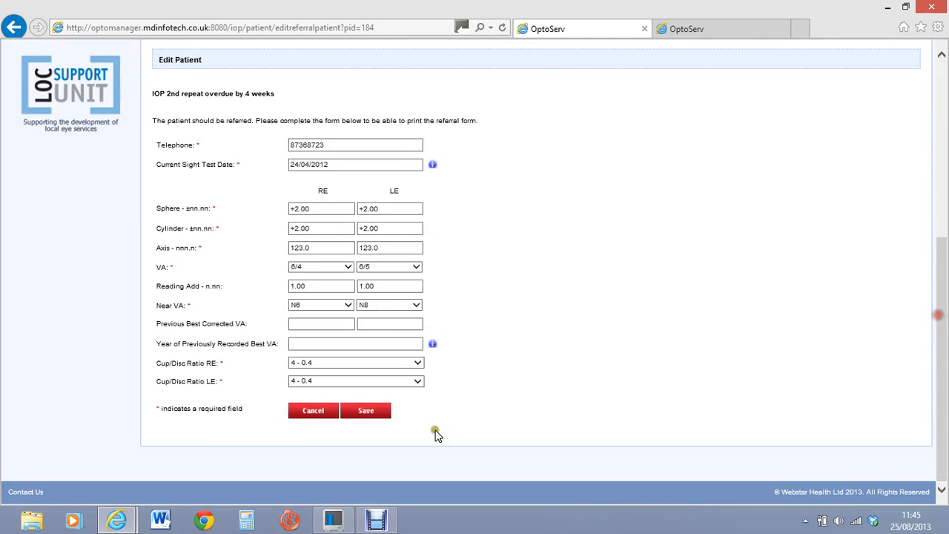
click(378, 418)
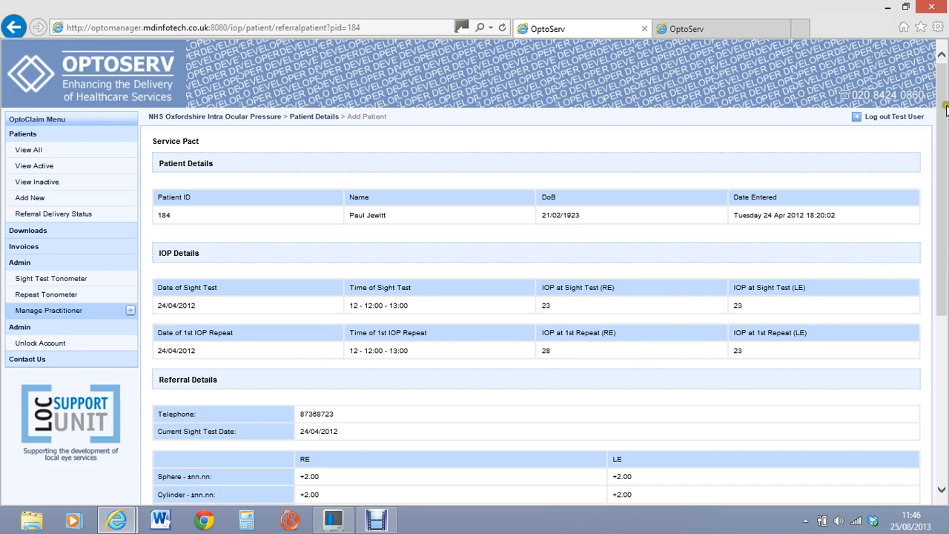
drag(944, 109, 944, 326)
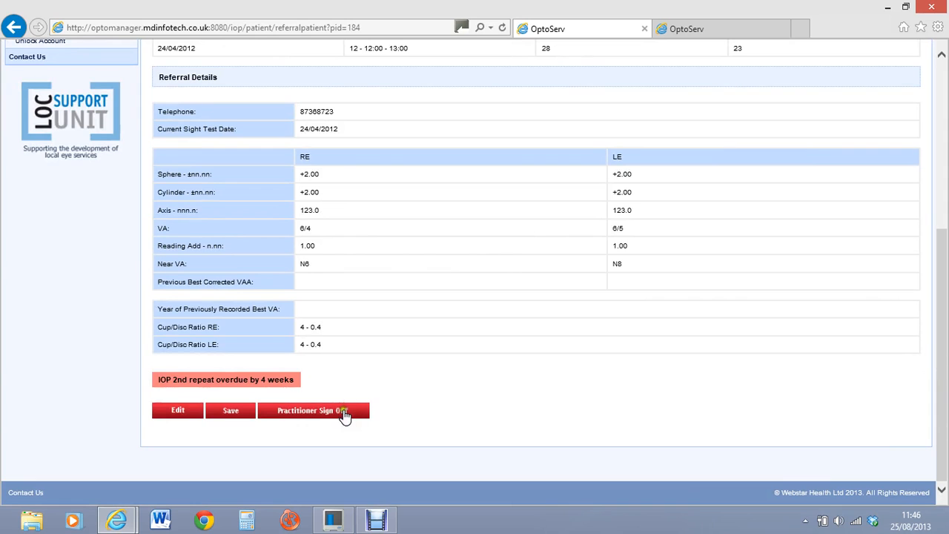
Step: Sign off with the ACTION REQUIRED routine Glaucoma Screening Clinic message, a practitioner and number 123
click(343, 419)
drag(941, 137, 928, 286)
click(157, 163)
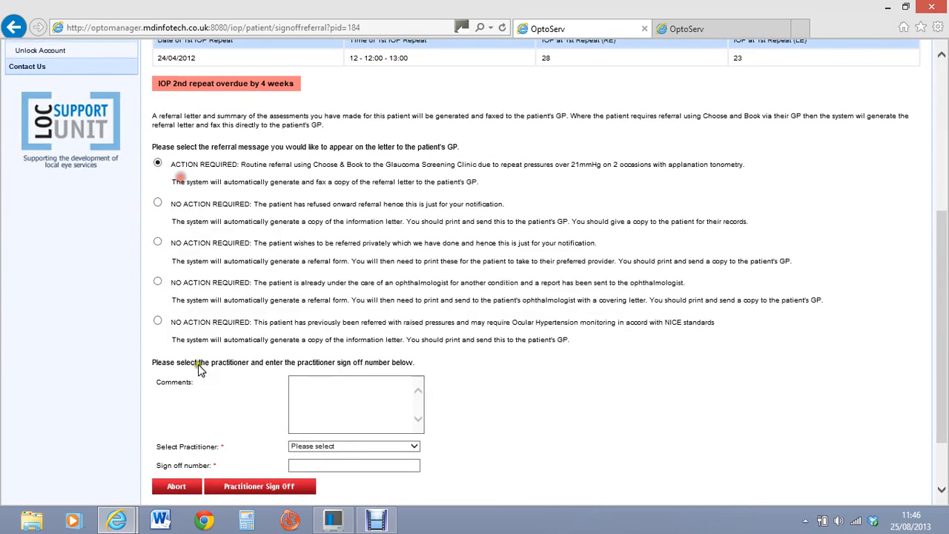
click(414, 446)
click(340, 464)
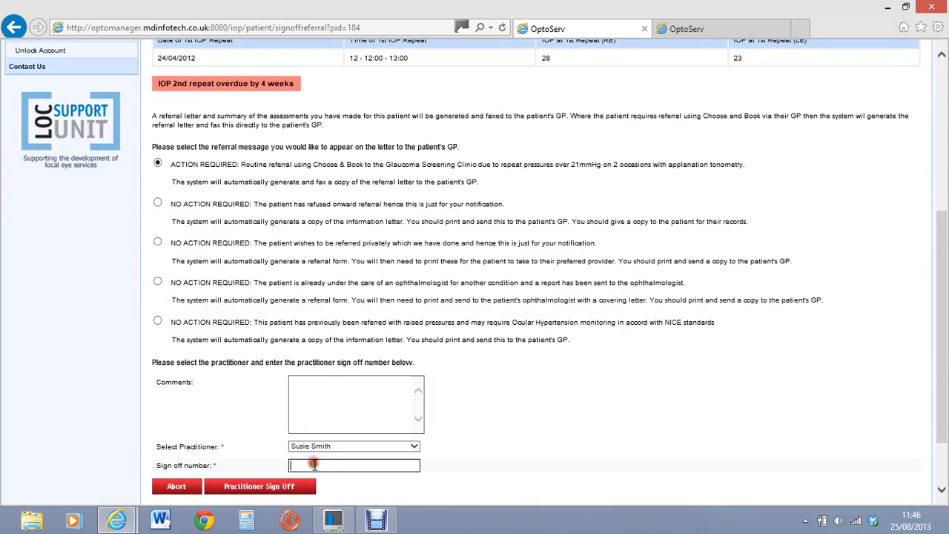
key(Tab)
click(265, 486)
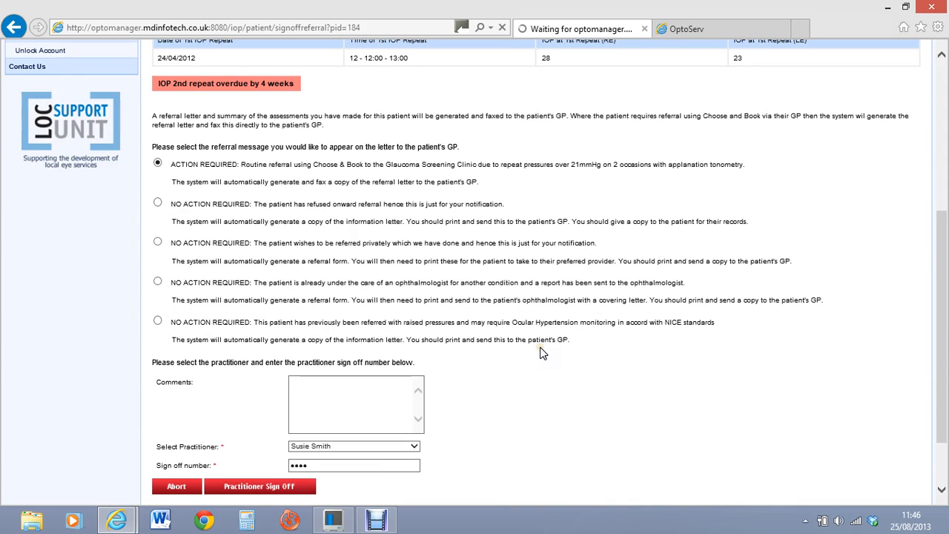
Step: Review the sign-off page, scrolling back up to the referral message options
drag(940, 303, 945, 378)
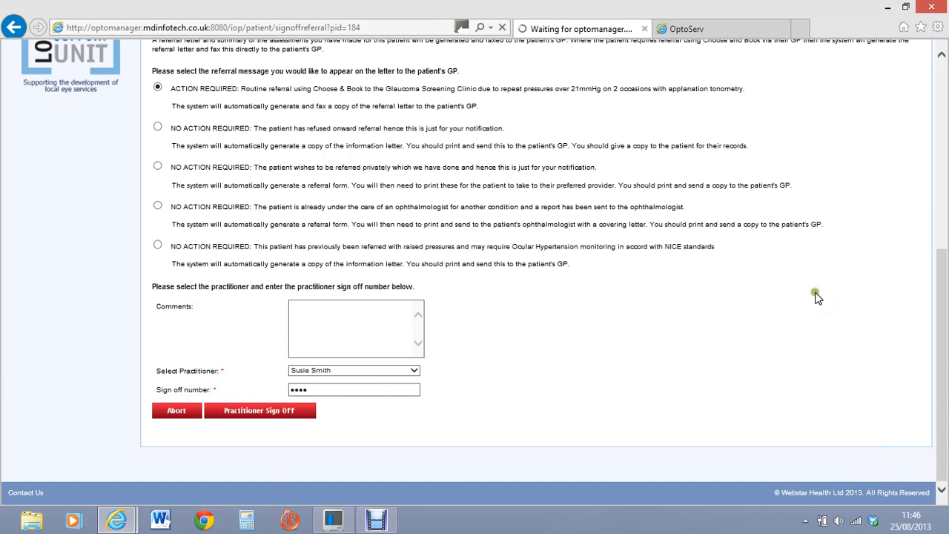
drag(941, 321, 945, 111)
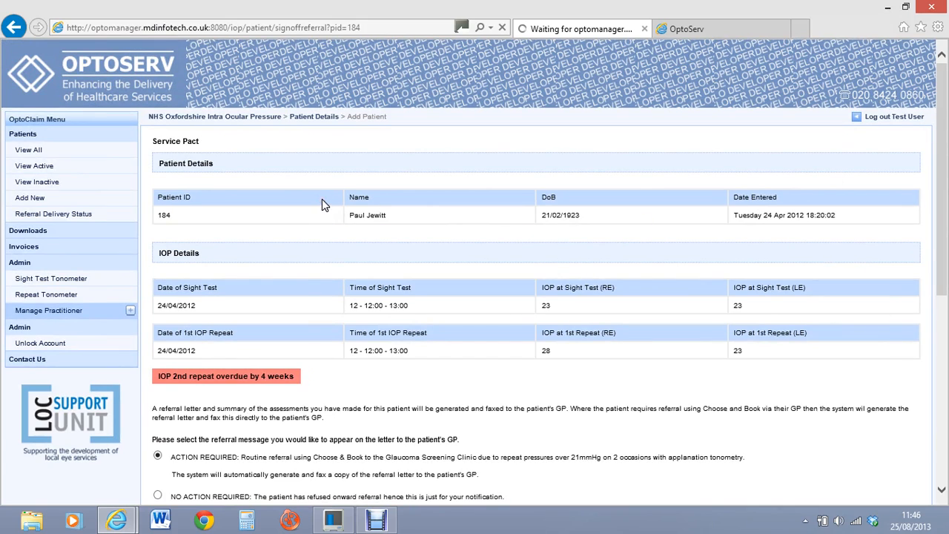
click(269, 191)
click(268, 174)
Step: With the sign-off page stalled, try View All, View Inactive and Invoices, then move to the other OptoServ session
click(267, 165)
click(36, 150)
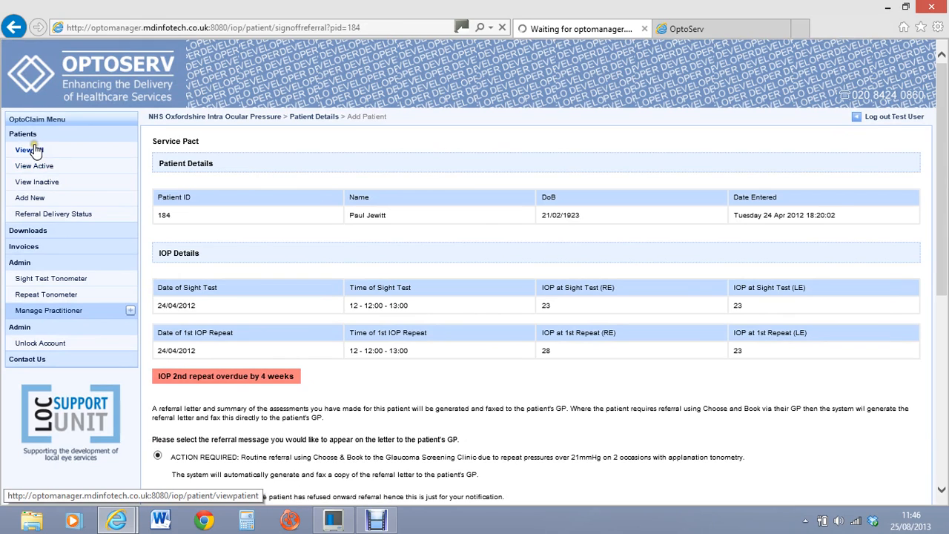
click(85, 185)
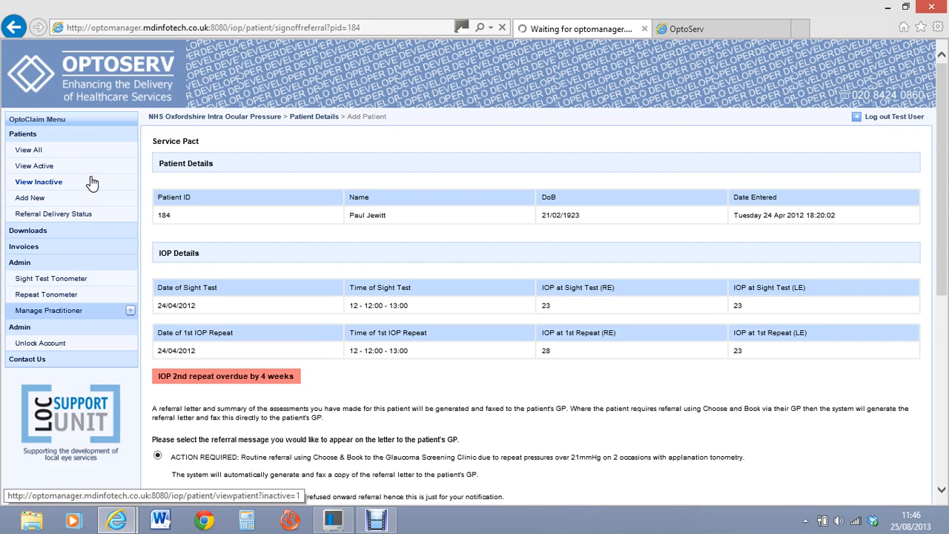
click(92, 182)
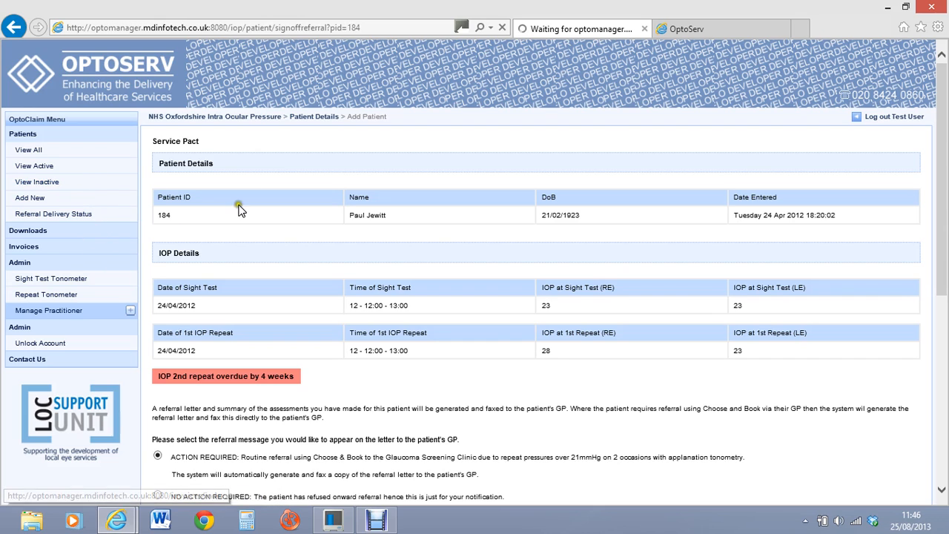
click(170, 149)
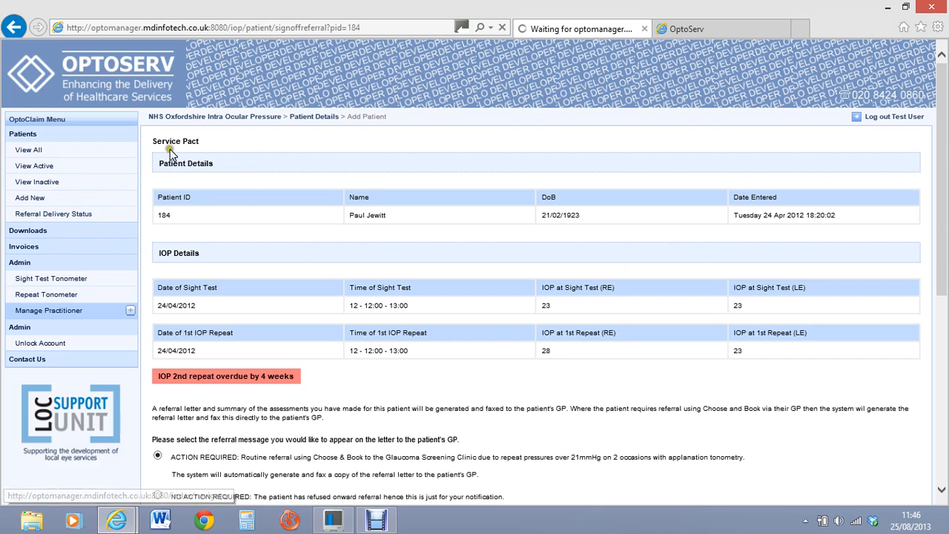
click(30, 251)
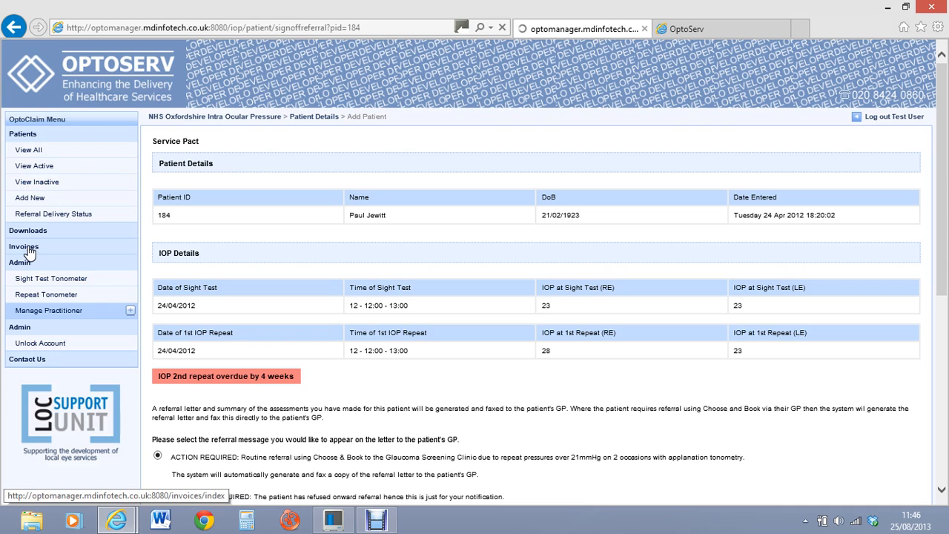
click(18, 247)
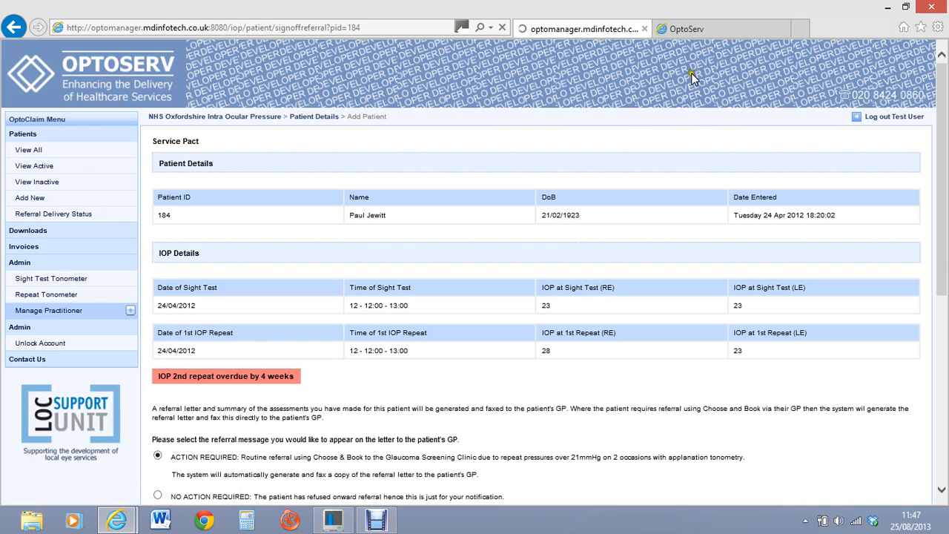
click(716, 26)
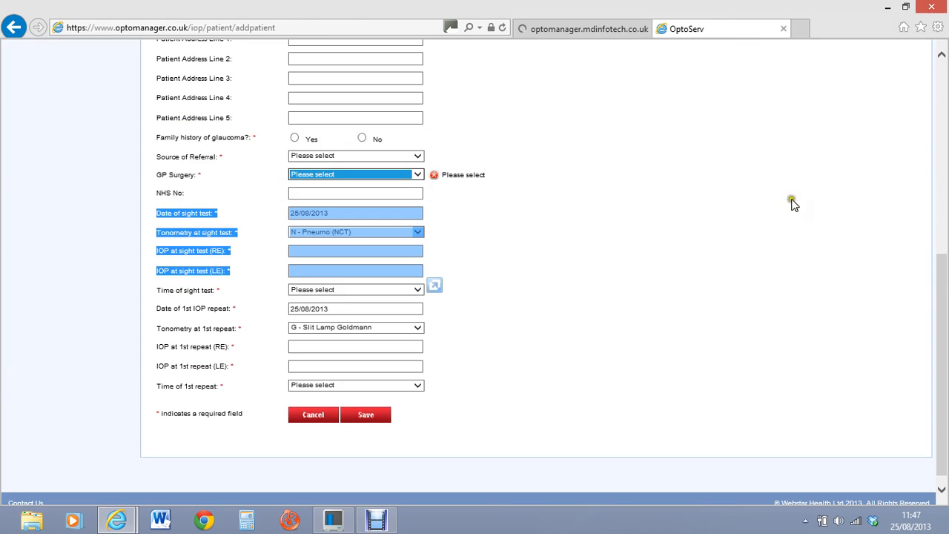
Step: Cancel Add Patient, search Invoices for Dec 2012 and open IOP2300_Invoice_Dec12_112_O.pdf
click(313, 415)
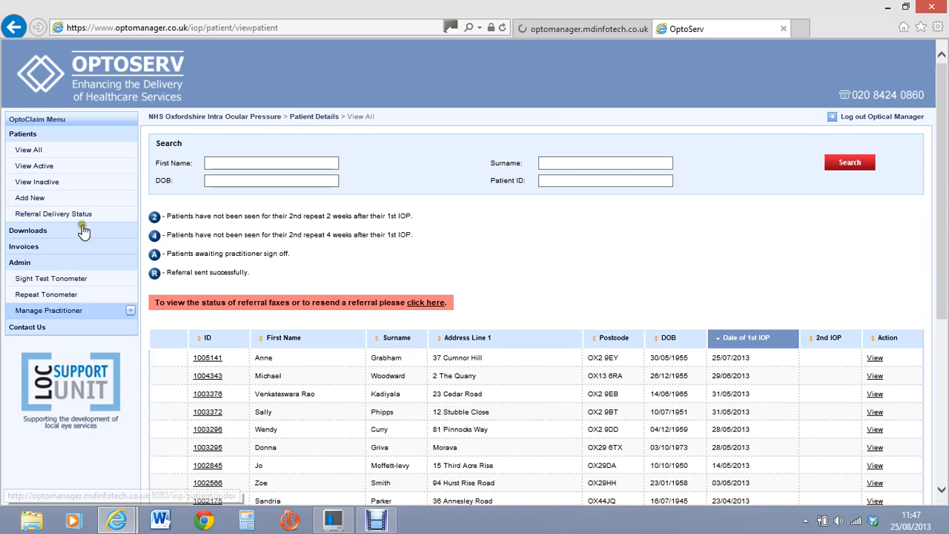
click(22, 246)
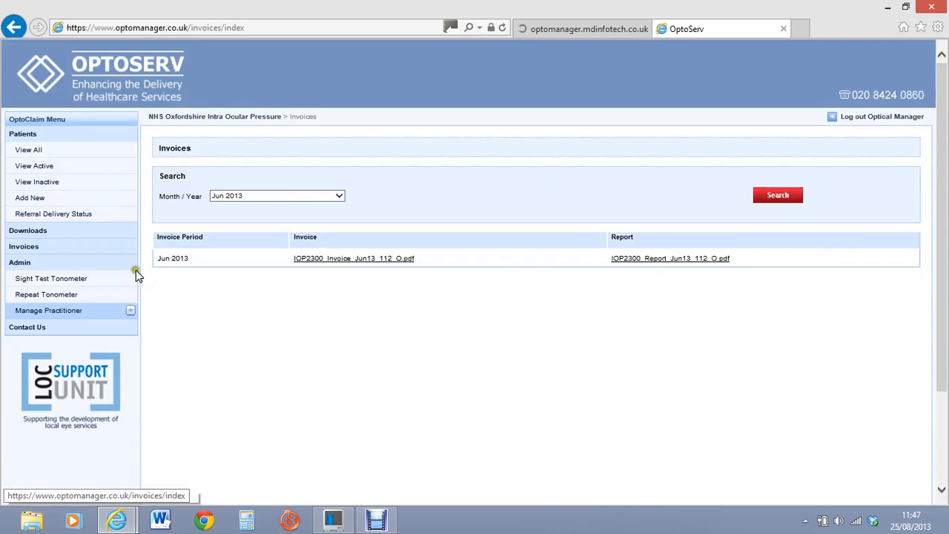
click(338, 196)
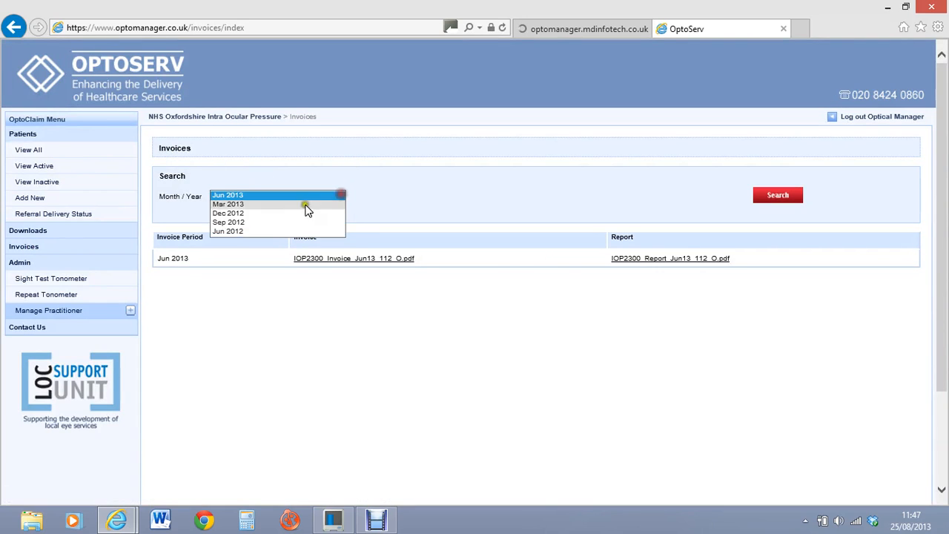
click(260, 216)
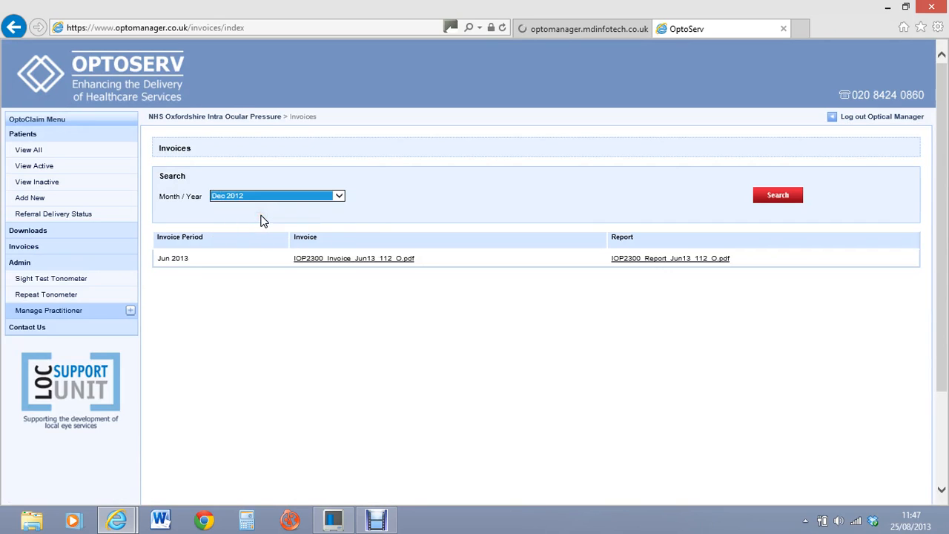
click(781, 204)
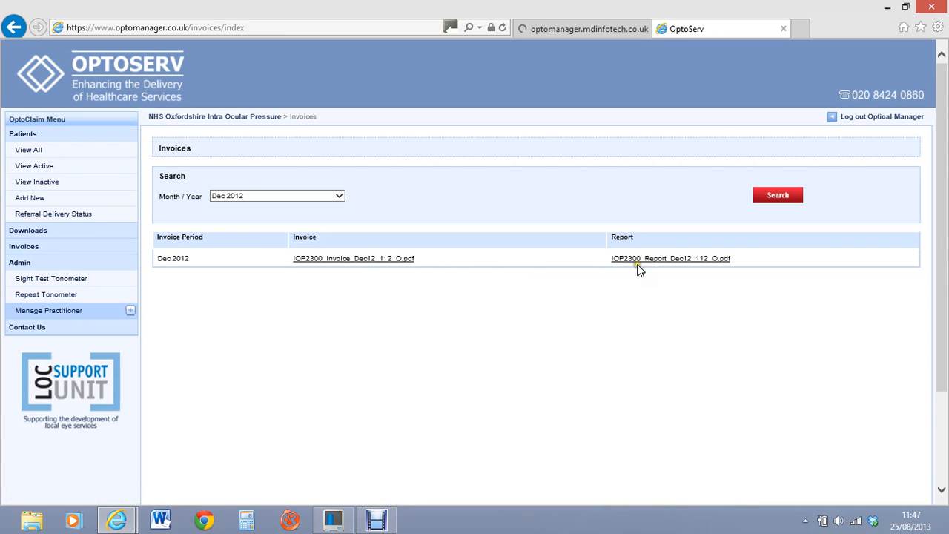
click(347, 259)
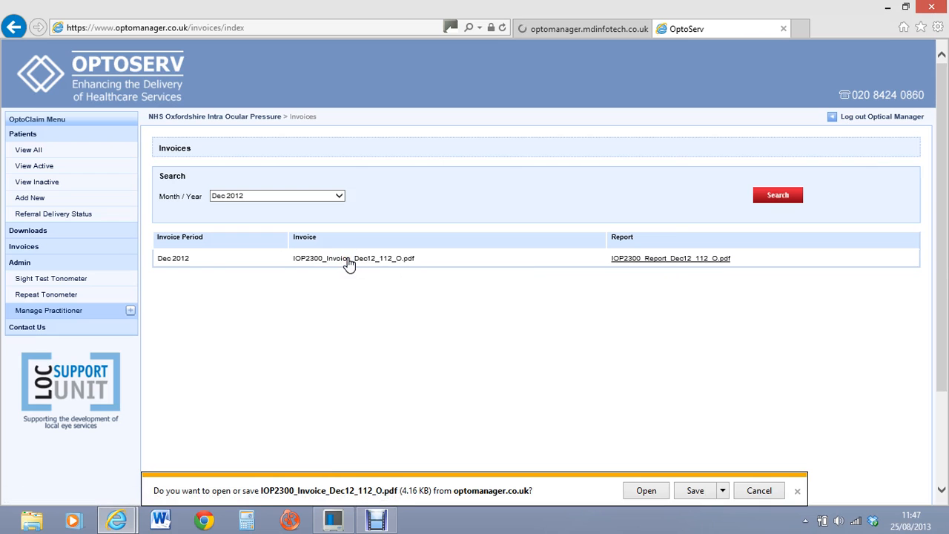
click(659, 495)
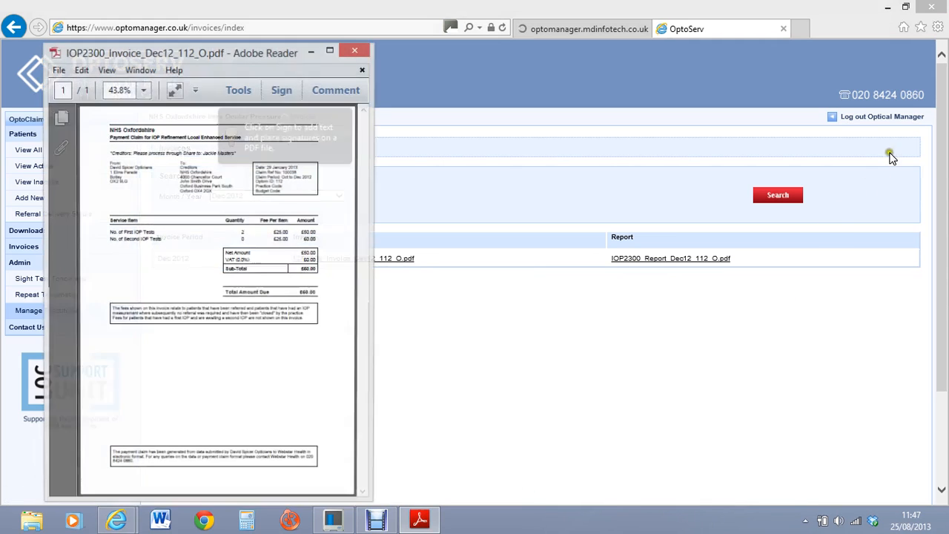
Step: Maximize the Dec 2012 invoice, scroll to the £60.00 total due and back, then close Adobe Reader
click(333, 55)
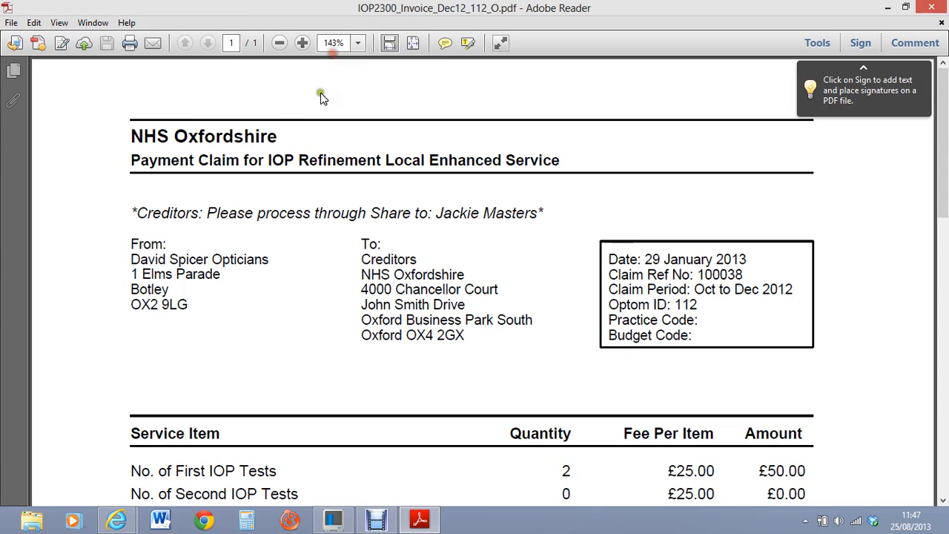
drag(940, 122, 939, 196)
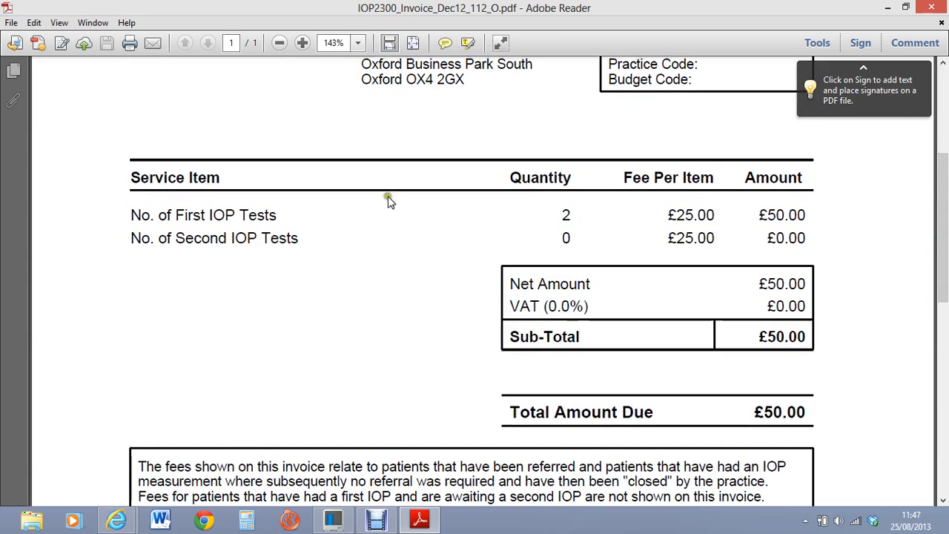
drag(940, 297, 940, 208)
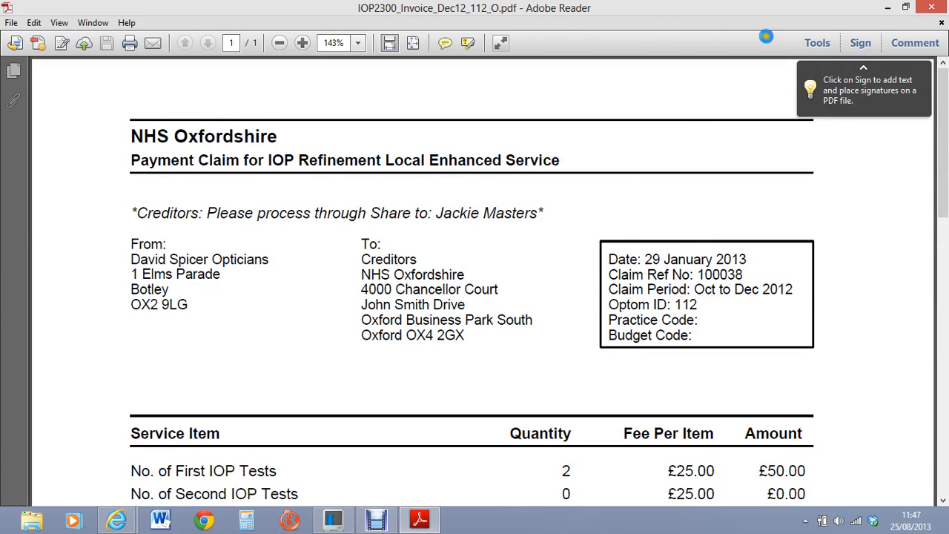
click(931, 8)
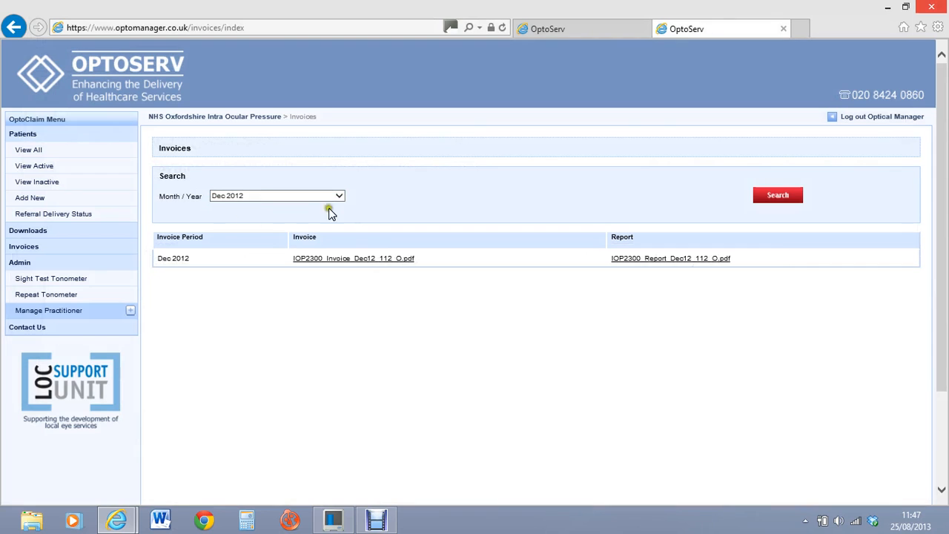
Step: Search the invoices for Mar 2013 and open IOP2300_Invoice_Mar13_112_O.pdf
click(339, 196)
click(245, 178)
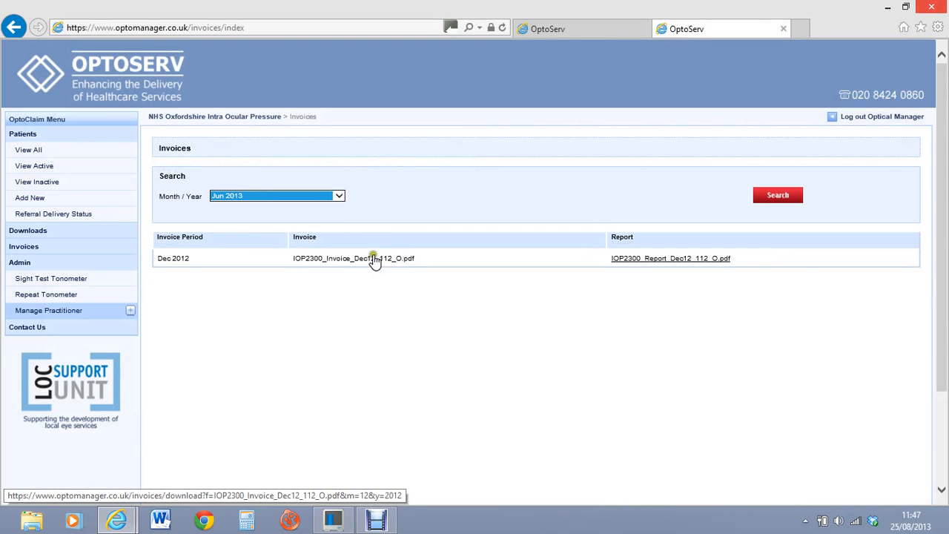
click(339, 197)
click(327, 205)
click(775, 195)
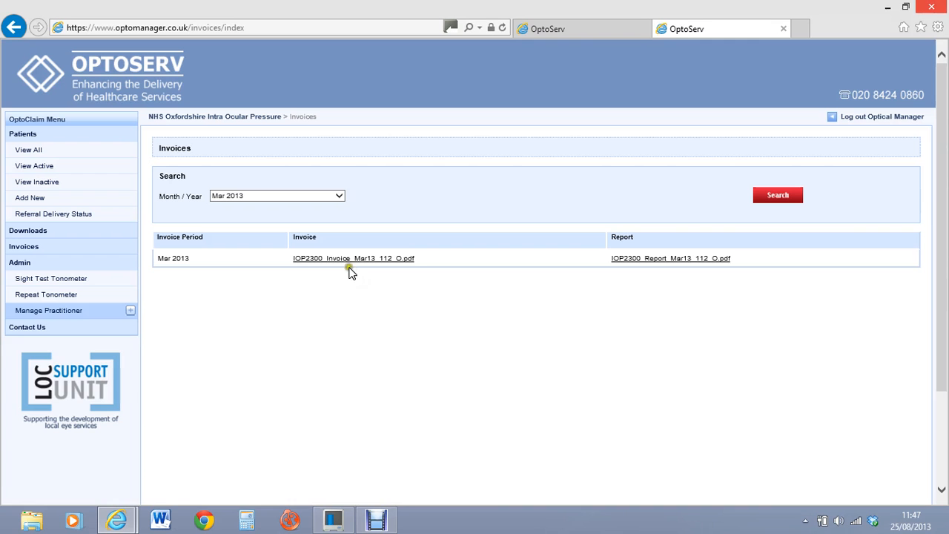
click(343, 258)
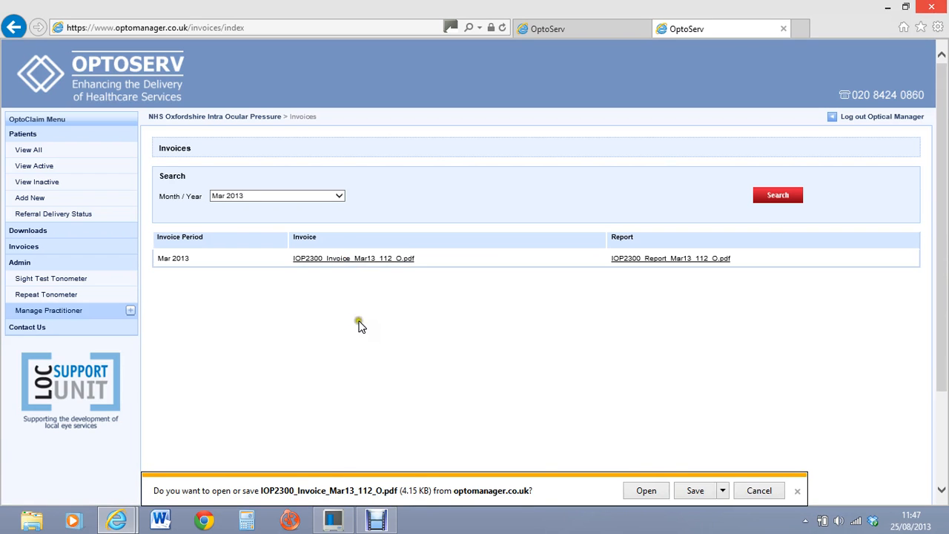
click(647, 489)
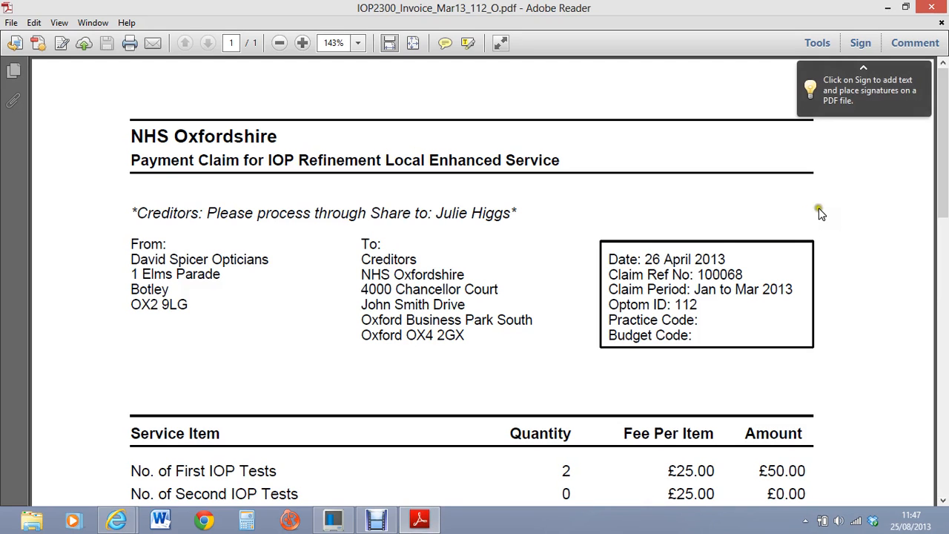
Step: Check the Mar 2013 invoice's £50.00 total due, then close Adobe Reader
mouse_move(943, 107)
mouse_down()
mouse_move(931, 387)
mouse_move(939, 156)
mouse_move(927, 106)
mouse_up()
click(930, 9)
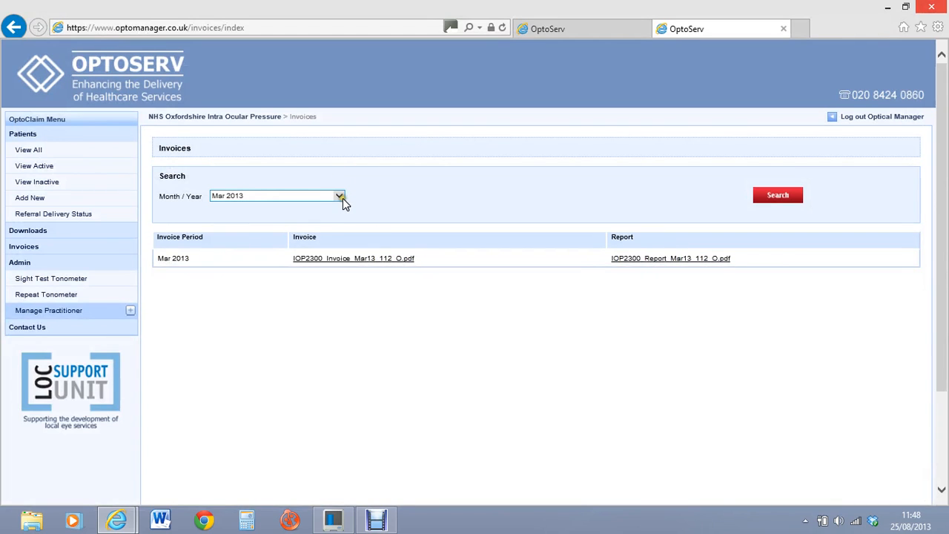
Step: Search the Jun 2013 claim files and open IOP2300_Invoice_Jun13_112_O.pdf
click(344, 199)
click(341, 188)
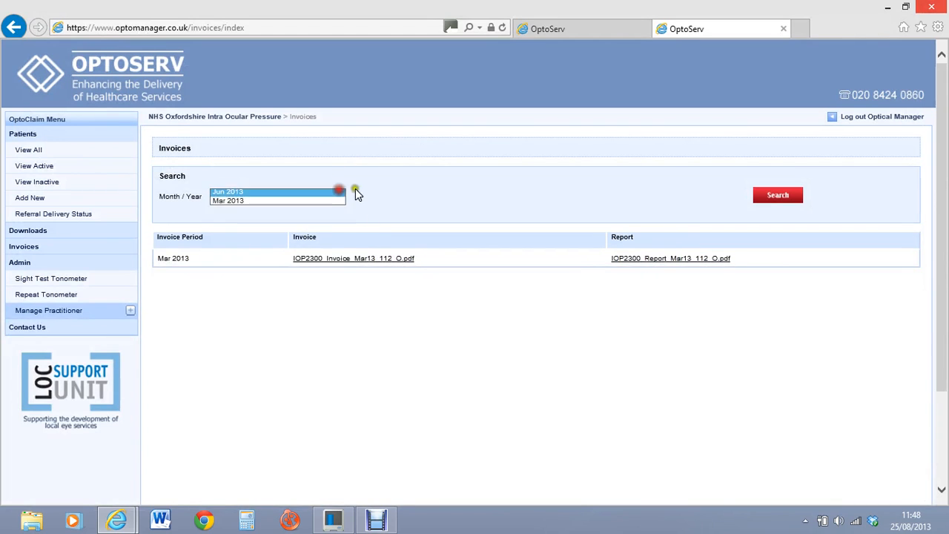
click(771, 200)
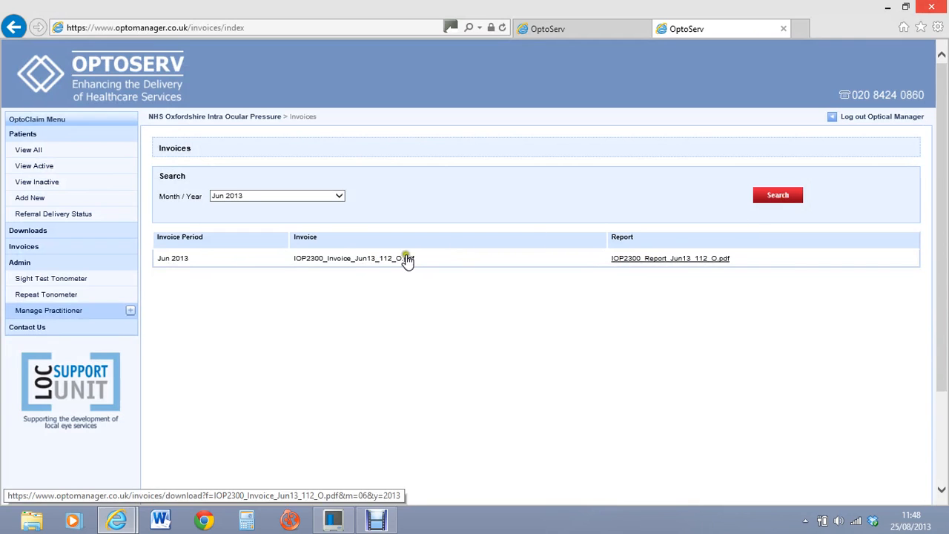
click(342, 261)
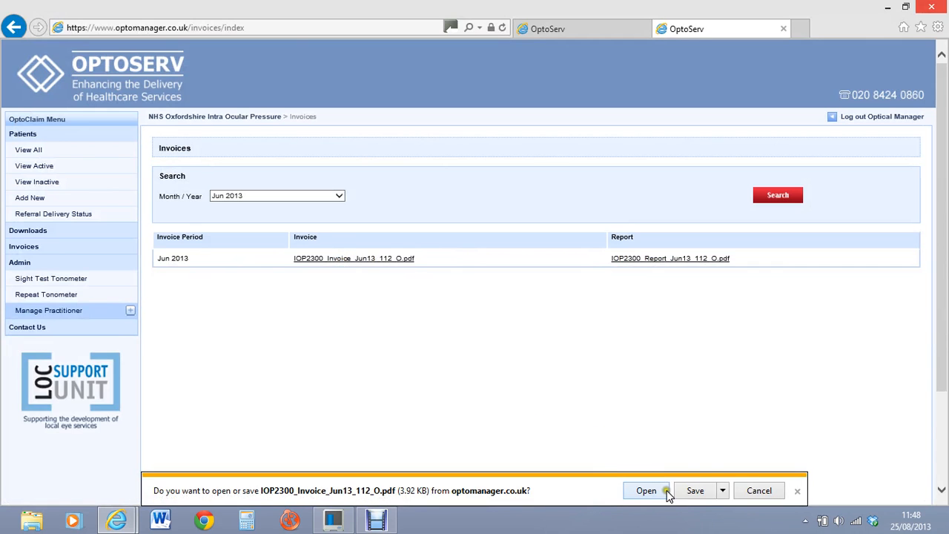
click(666, 492)
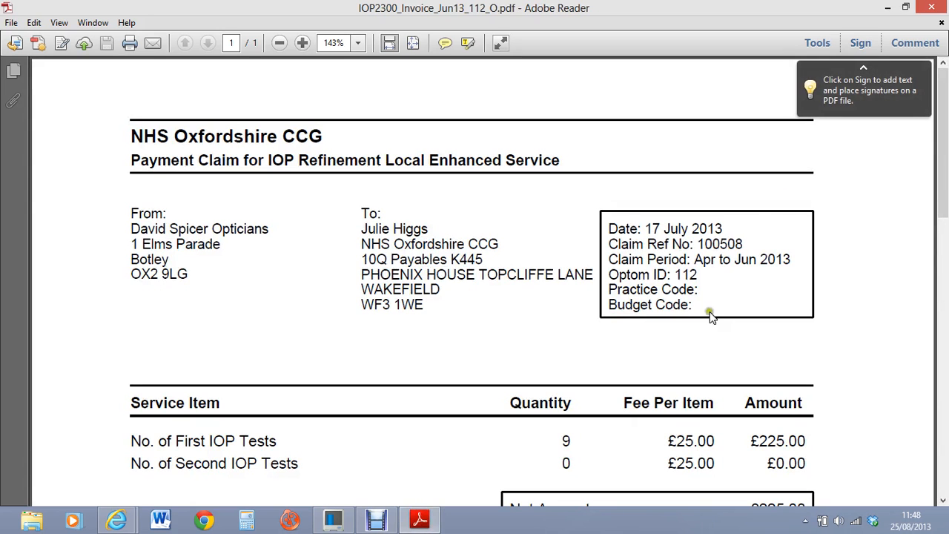
Step: Check the Jun 2013 invoice's £225.00 total due, then close Adobe Reader
mouse_move(938, 111)
mouse_down()
mouse_move(927, 267)
mouse_move(938, 85)
mouse_move(927, 197)
mouse_move(943, 122)
mouse_up()
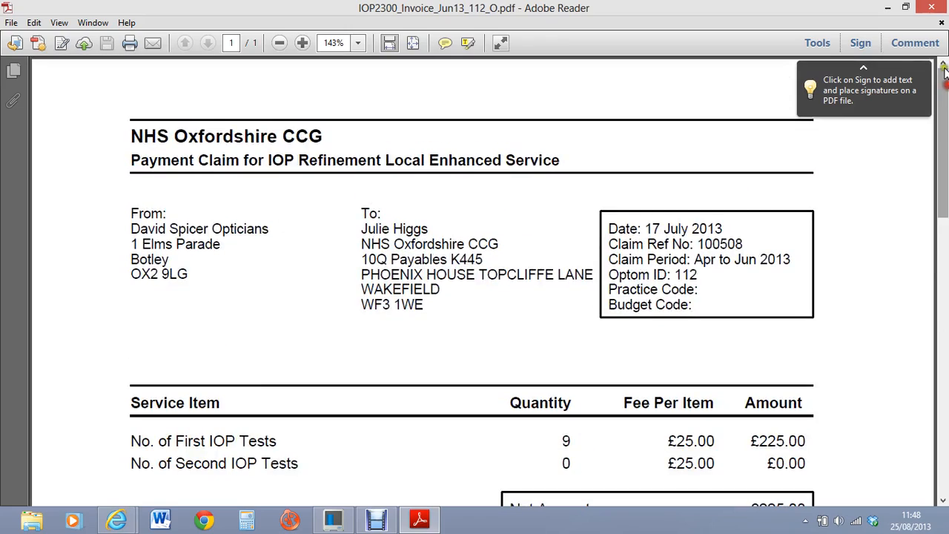
click(932, 7)
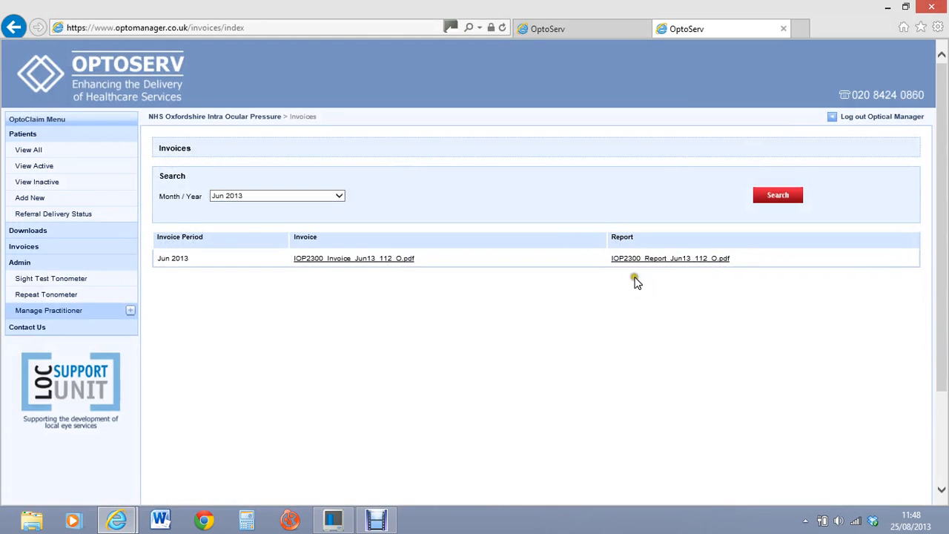
Step: Open the Jun 2013 activity report PDF, check its nine First IOP Tests, then close it
click(678, 265)
click(660, 491)
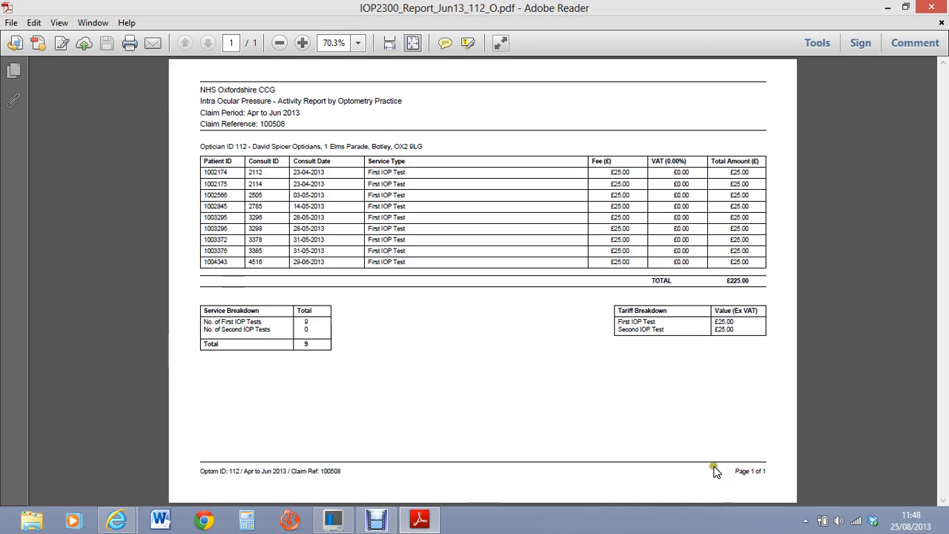
click(934, 7)
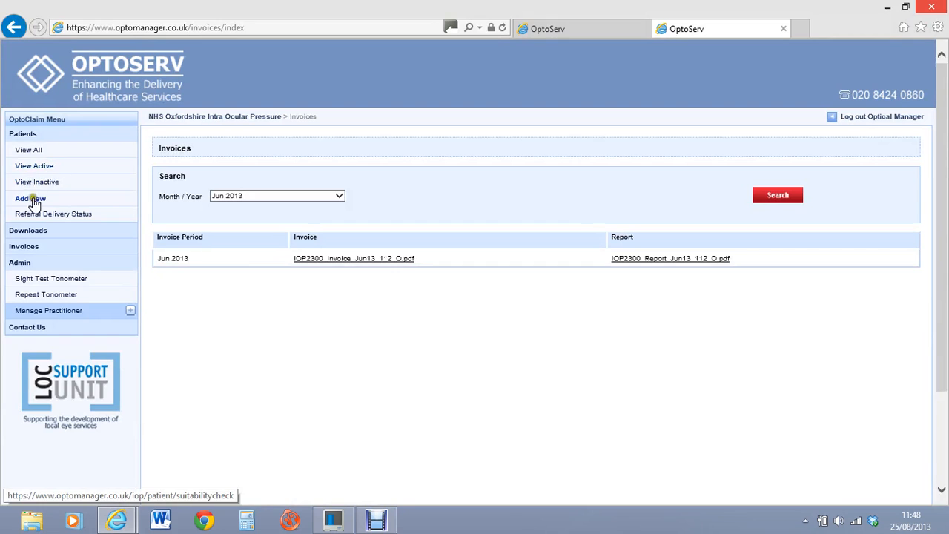
click(41, 151)
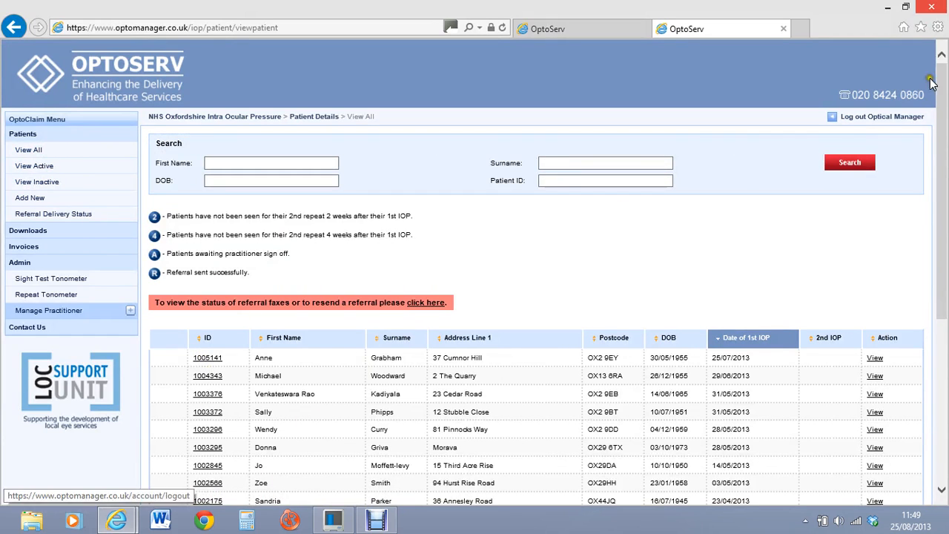
click(35, 118)
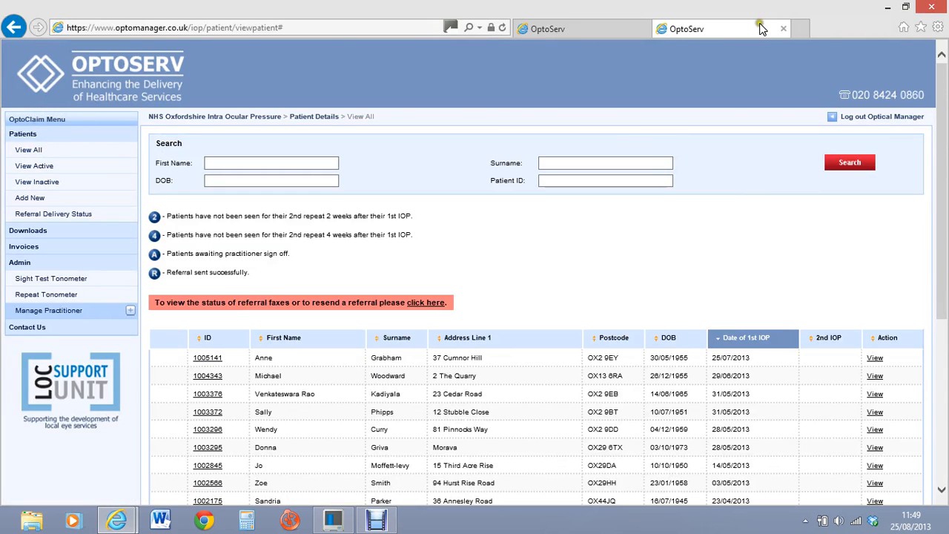
click(605, 21)
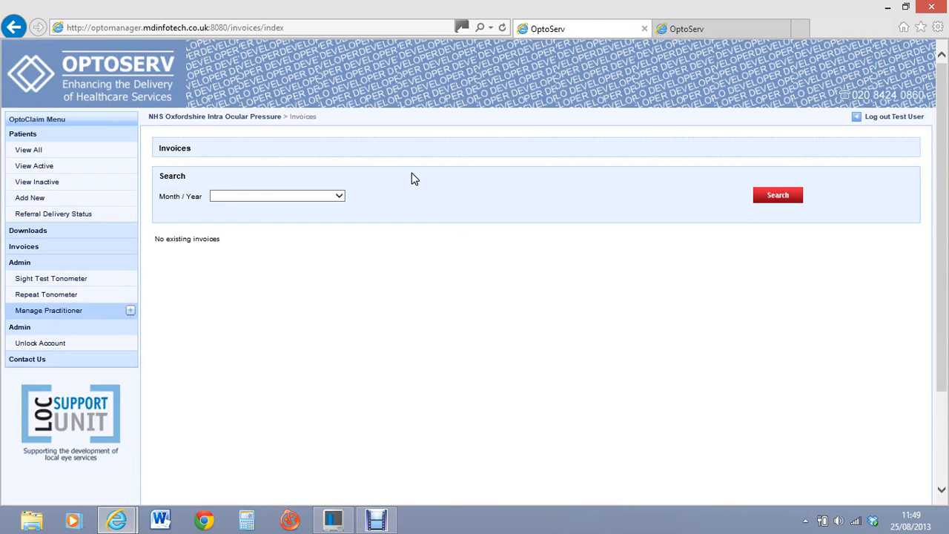
click(715, 20)
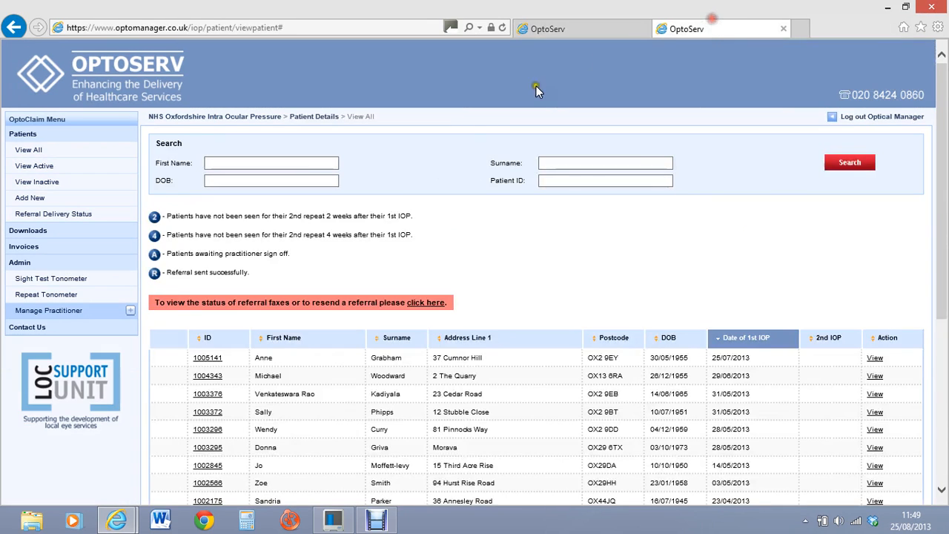
click(45, 247)
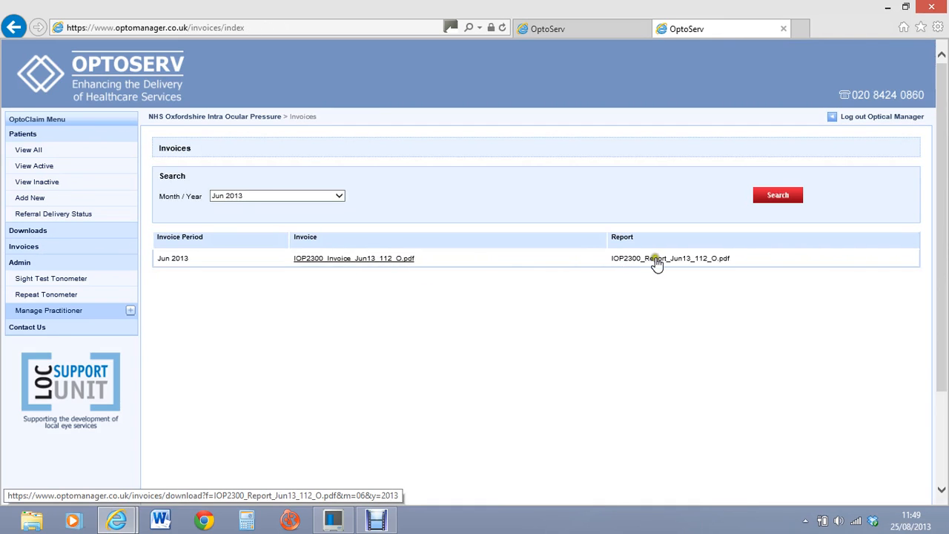
click(667, 204)
Step: Restore the Debut Video Capture window in front of the Jun 2013 Invoices page
click(669, 209)
click(376, 521)
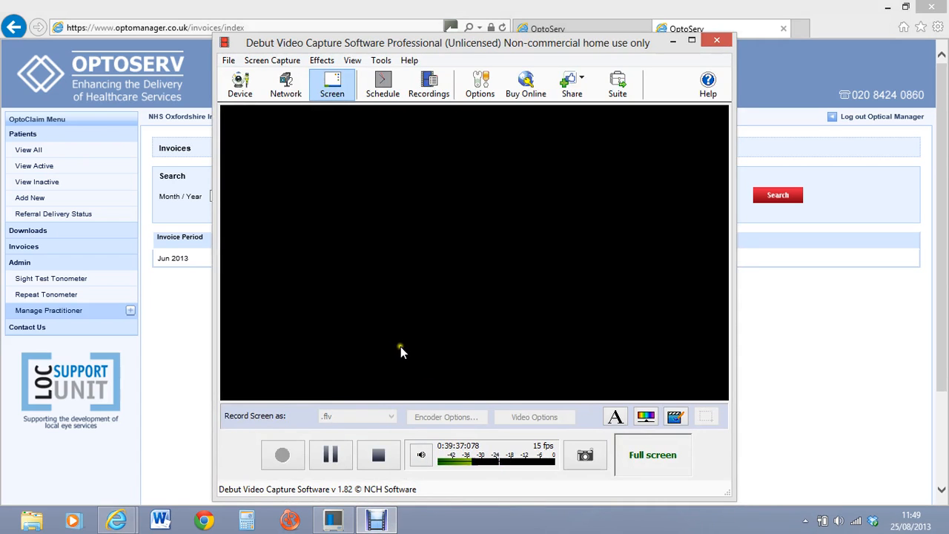